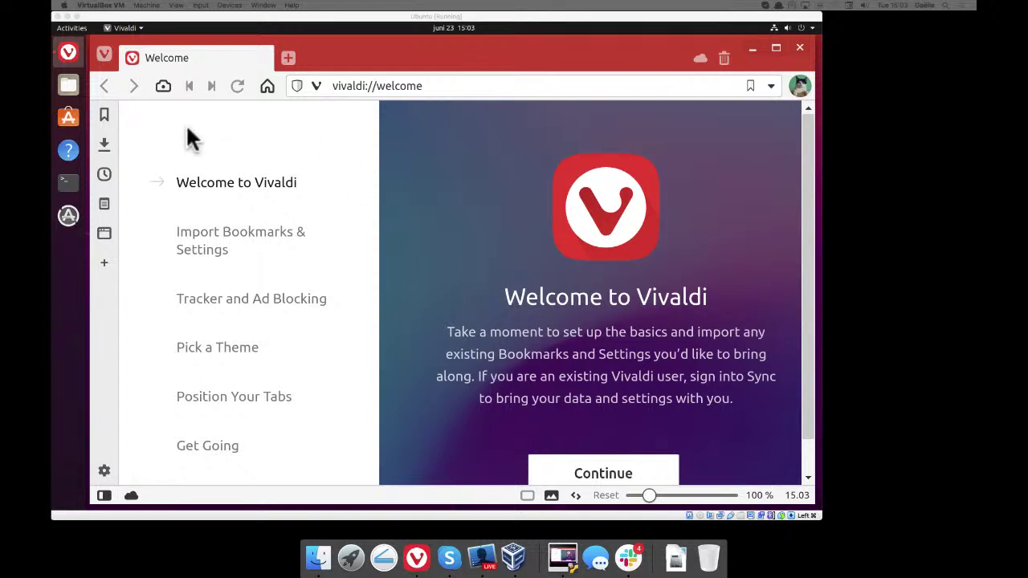
# - Check the installed browser version on the About page and close that page again
pyautogui.click(101, 54)
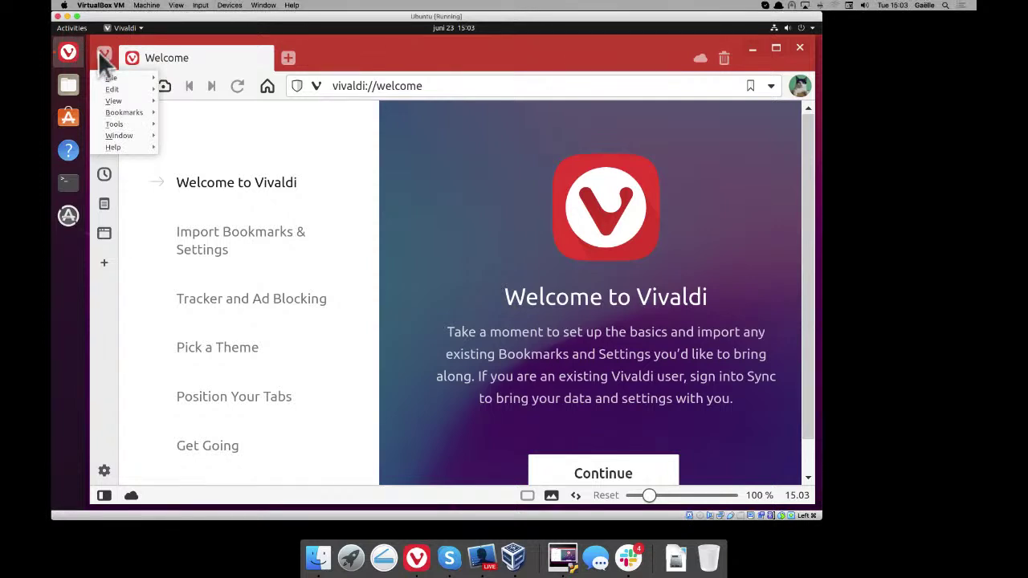
pyautogui.moveTo(119, 145)
pyautogui.click(183, 207)
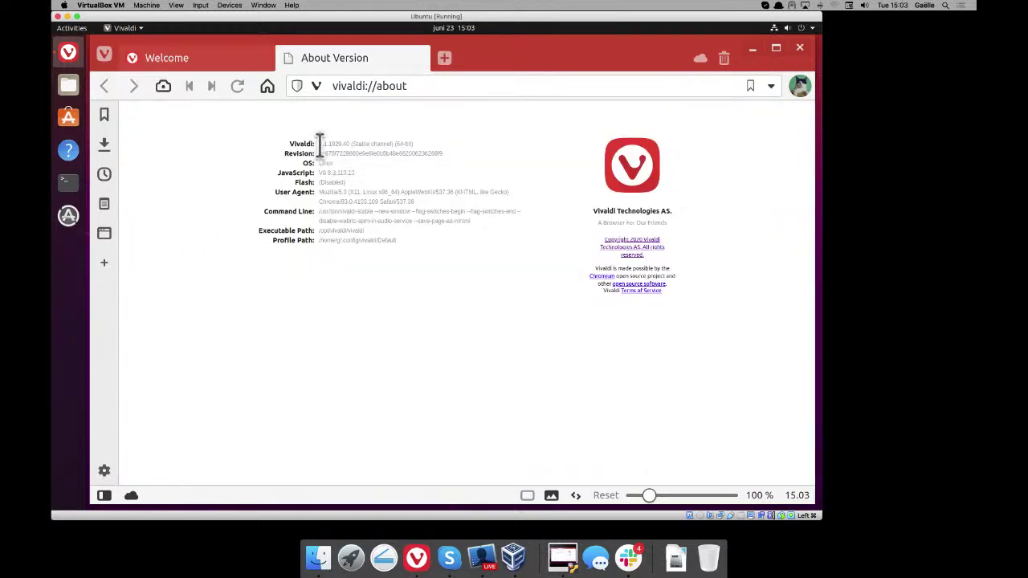
pyautogui.moveTo(319, 143); pyautogui.dragTo(350, 145)
pyautogui.click(416, 59)
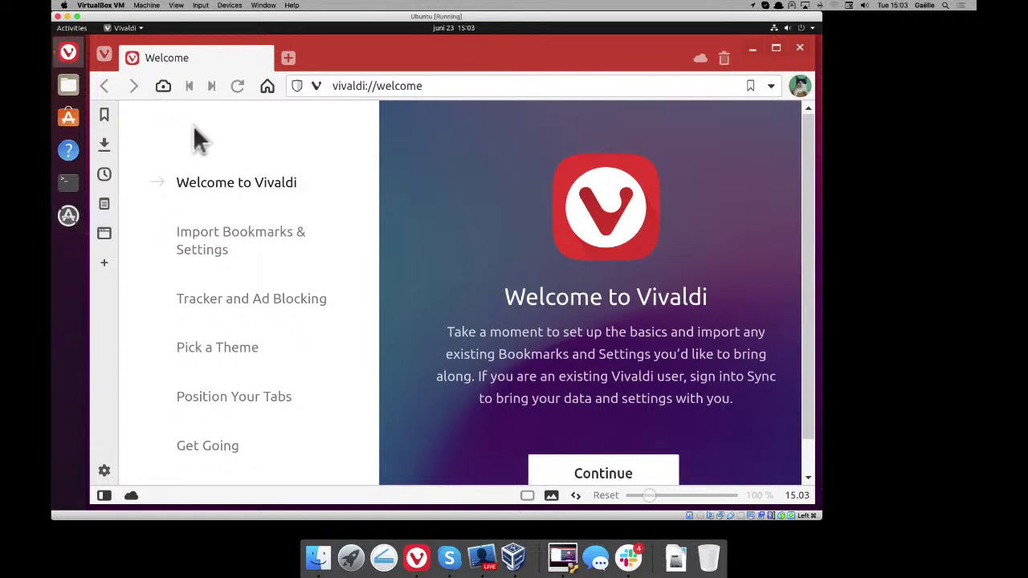
pyautogui.click(109, 60)
pyautogui.moveTo(122, 153)
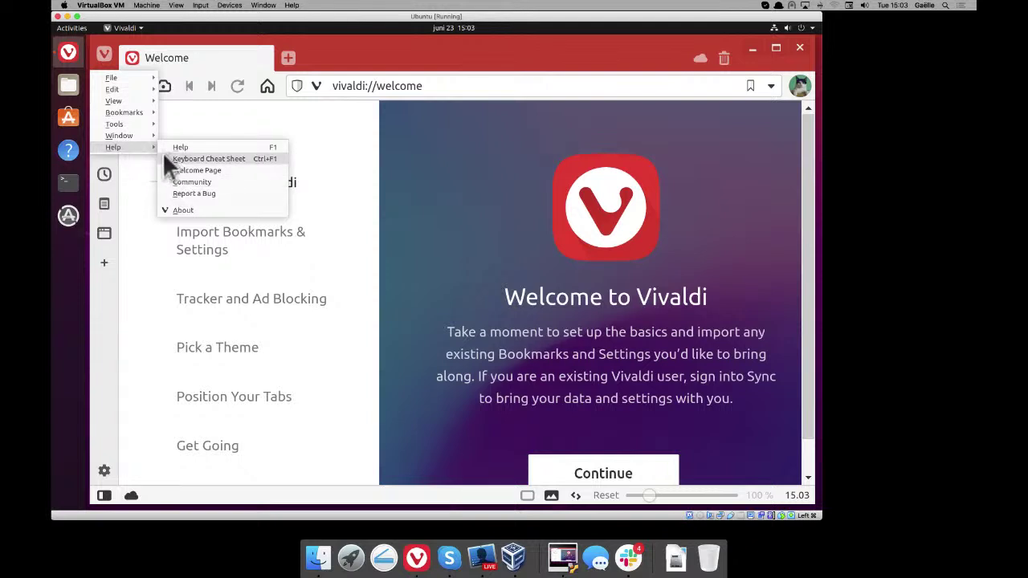
pyautogui.moveTo(139, 73)
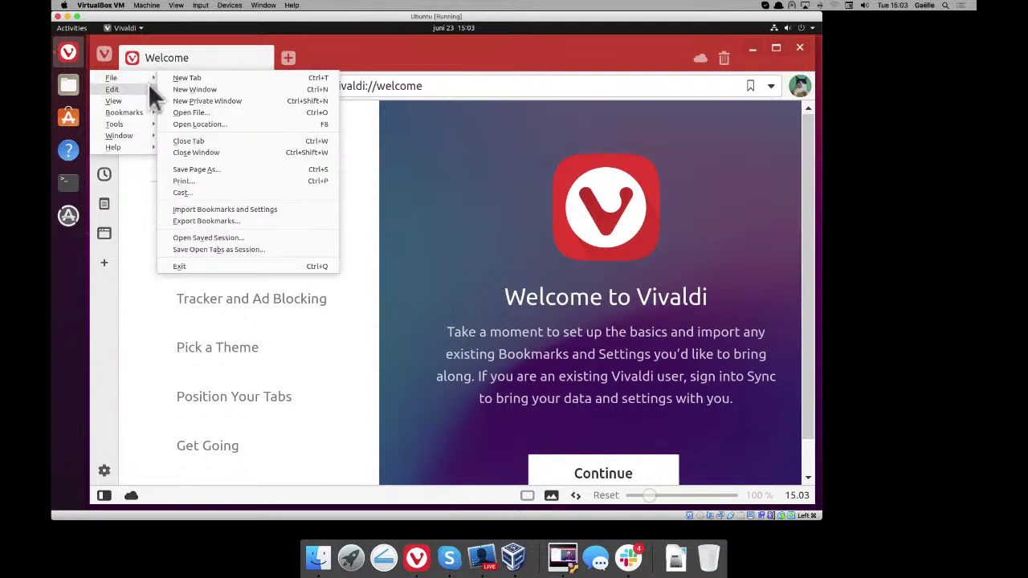
pyautogui.click(127, 195)
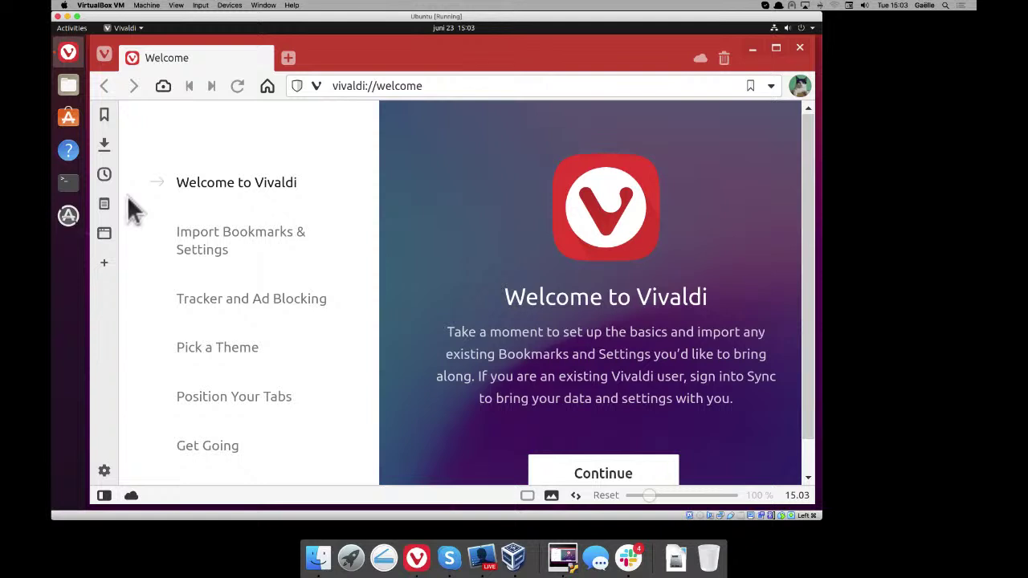
# - Open the browser settings and go to the Menu section of the Appearance settings
pyautogui.click(105, 472)
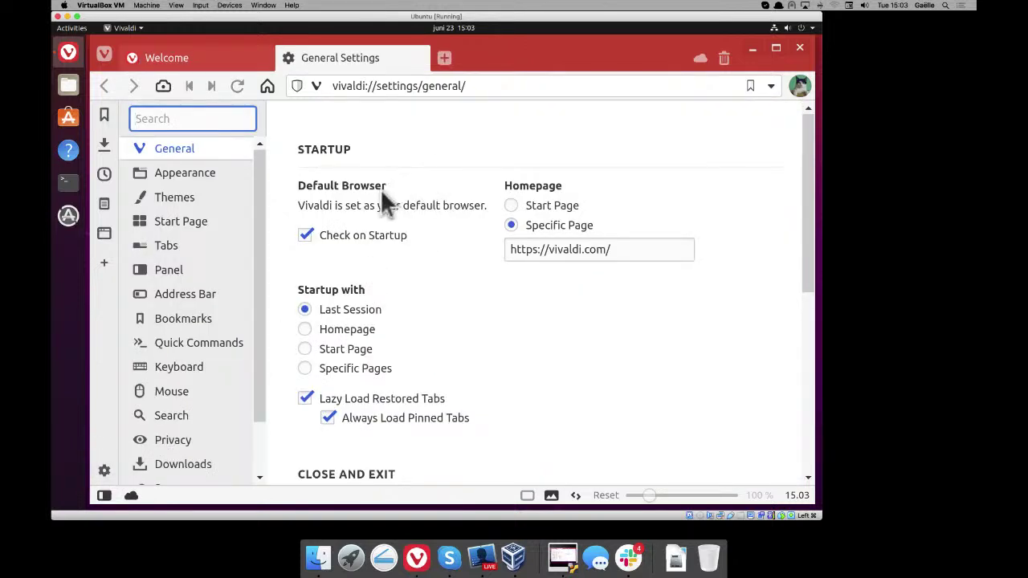
pyautogui.click(207, 178)
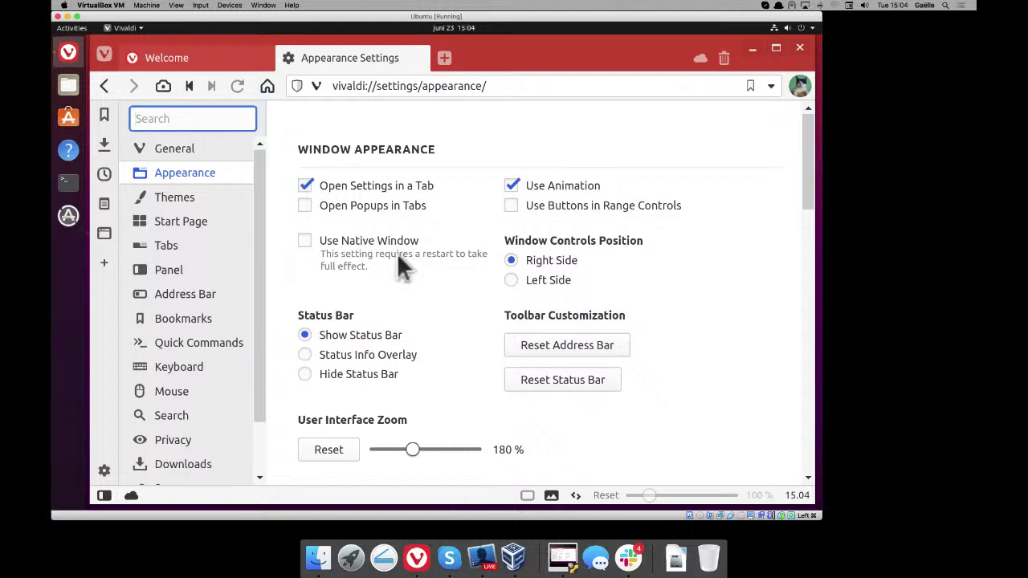
pyautogui.scroll(-3, 426, 298)
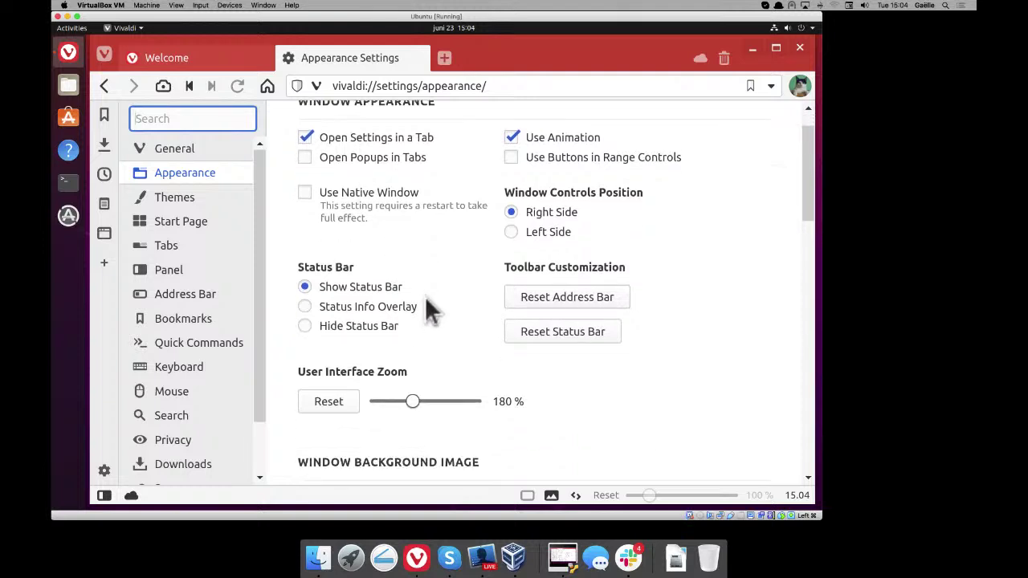
pyautogui.scroll(-5, 425, 299)
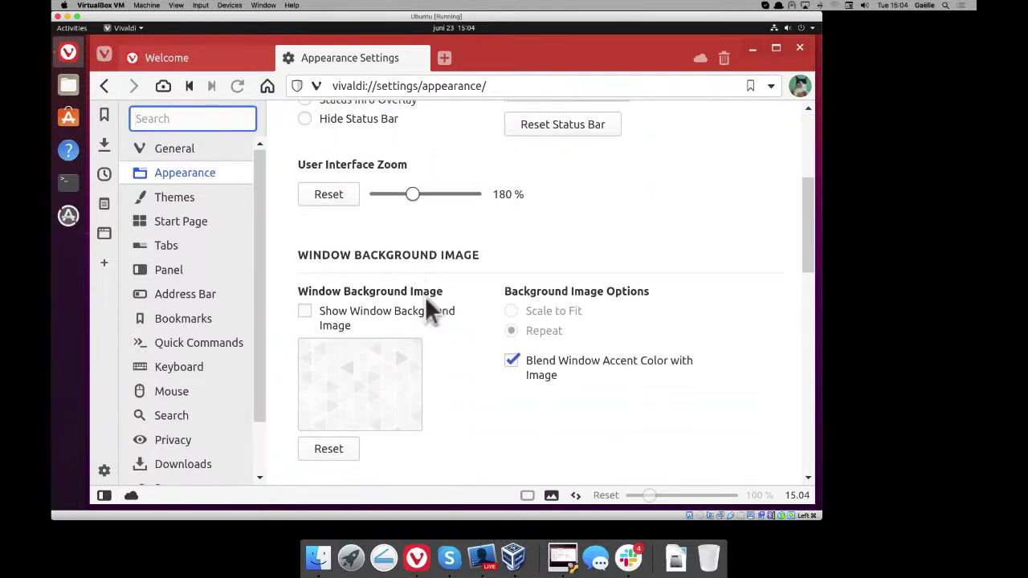
pyautogui.scroll(-10, 426, 299)
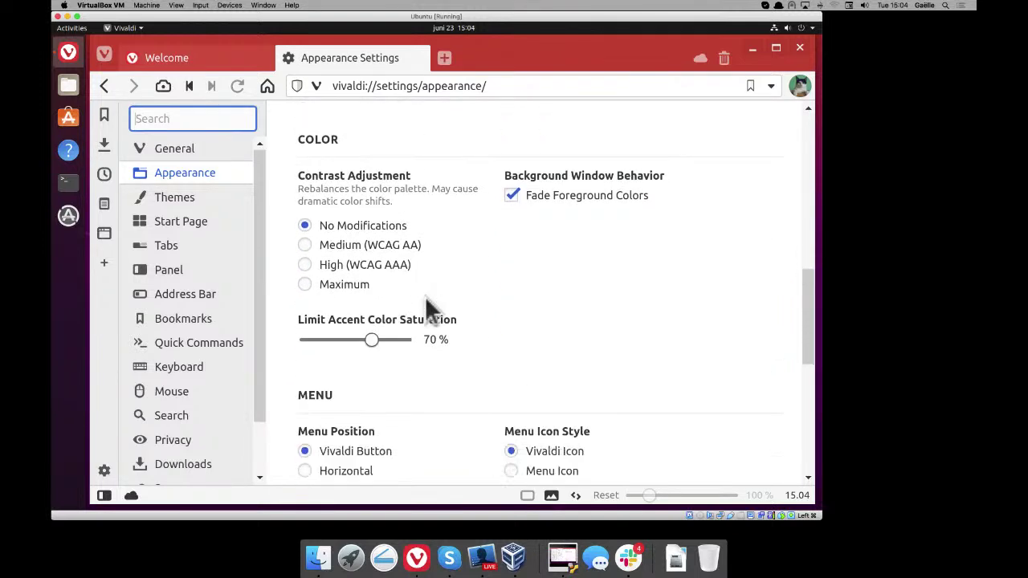
pyautogui.scroll(-1, 427, 309)
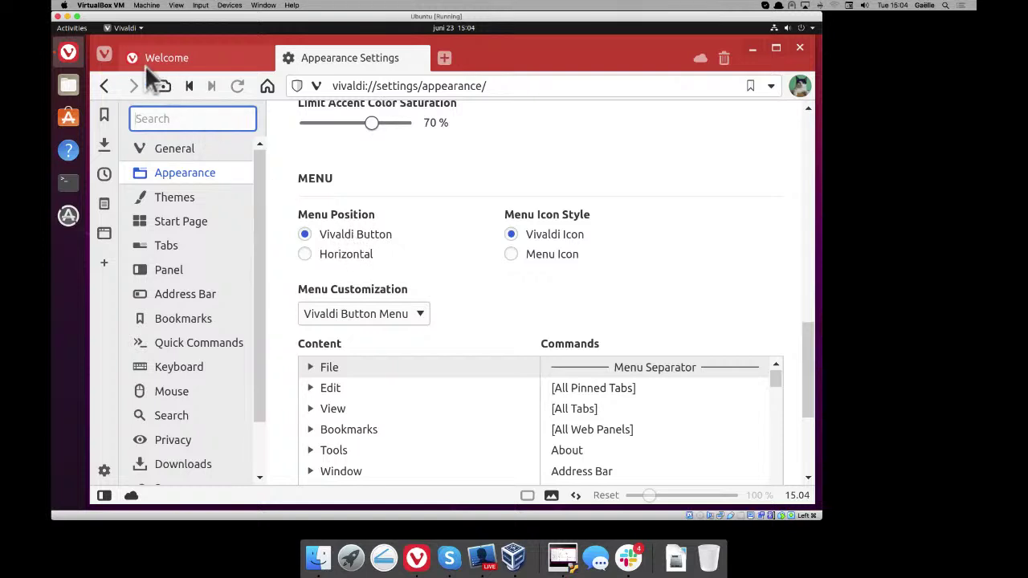
pyautogui.click(103, 55)
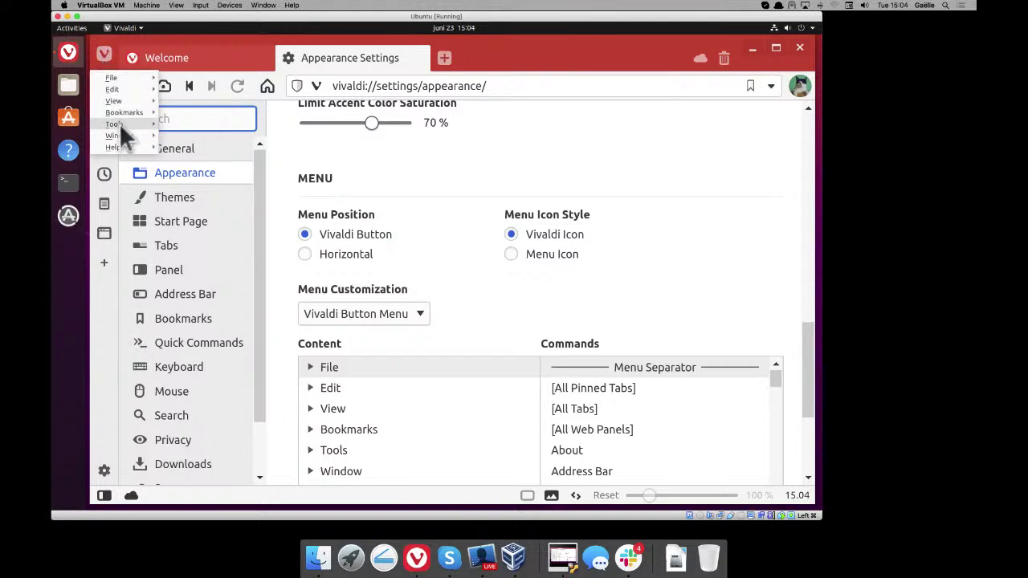
pyautogui.moveTo(129, 124)
pyautogui.click(401, 191)
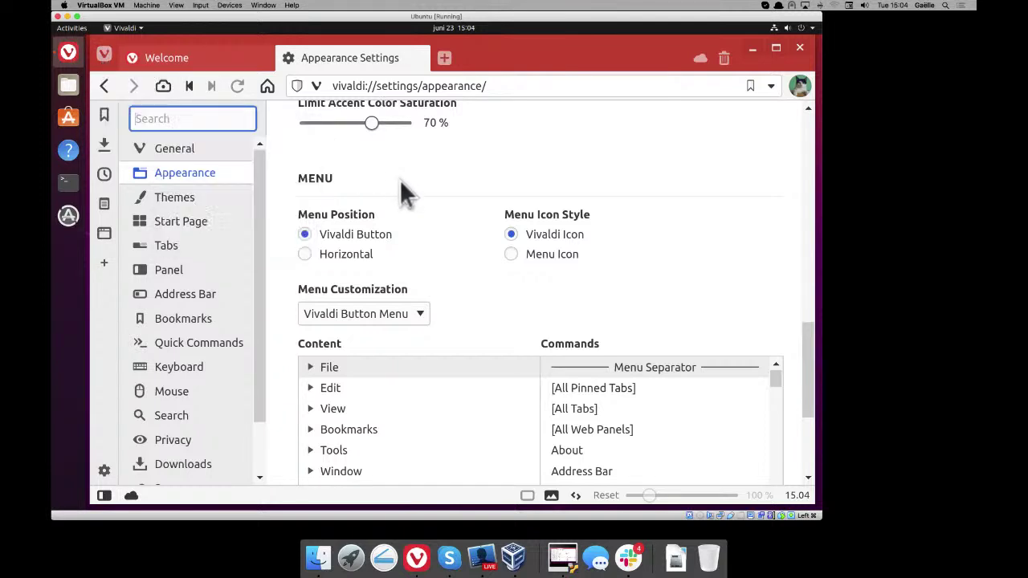
# - Try the Horizontal menu position and switch back to Vivaldi Button
pyautogui.click(305, 254)
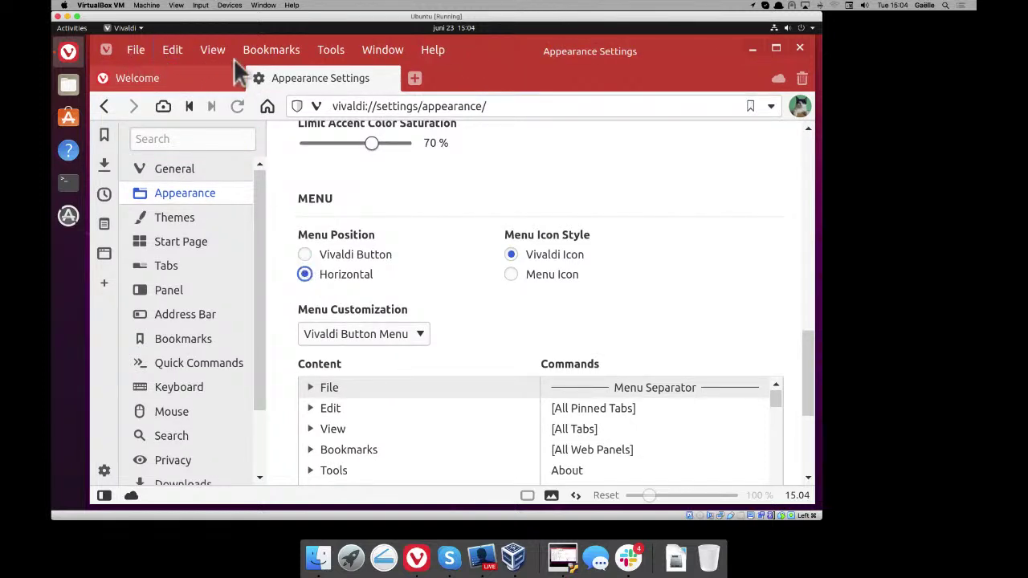
pyautogui.click(304, 253)
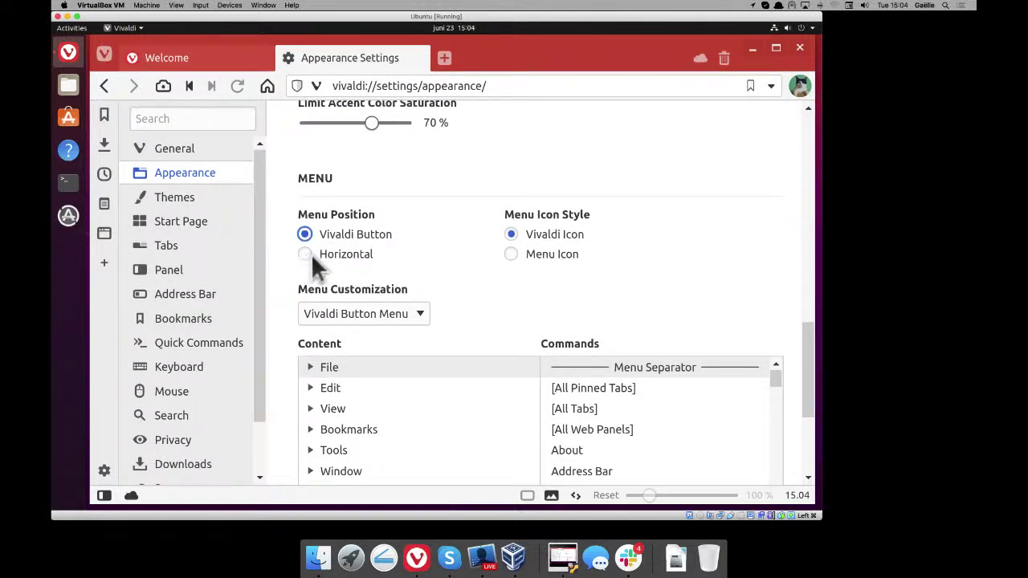
# - Set the menu icon style to Menu Icon and the menu position to Horizontal
pyautogui.click(511, 254)
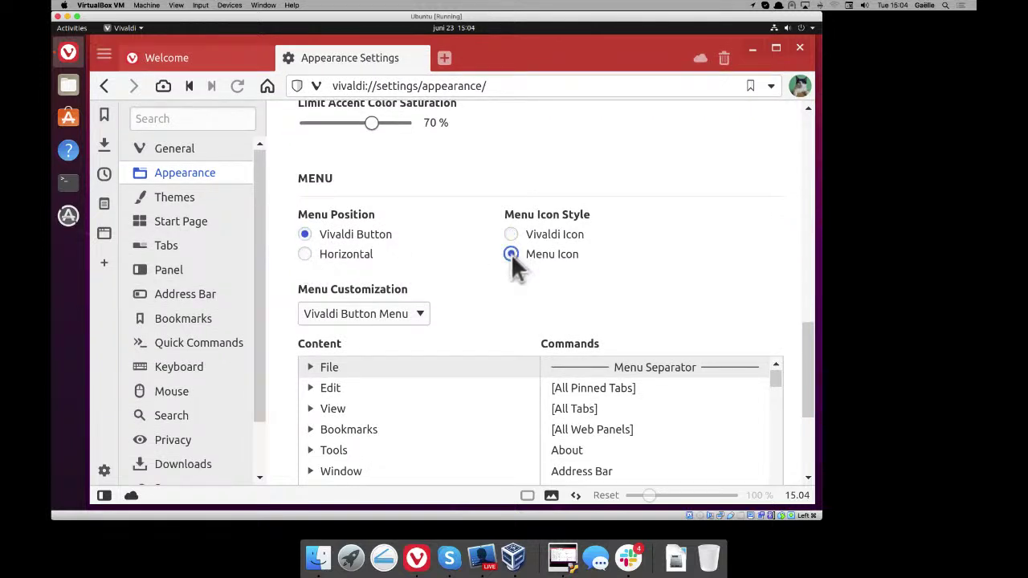
pyautogui.click(103, 54)
pyautogui.click(104, 53)
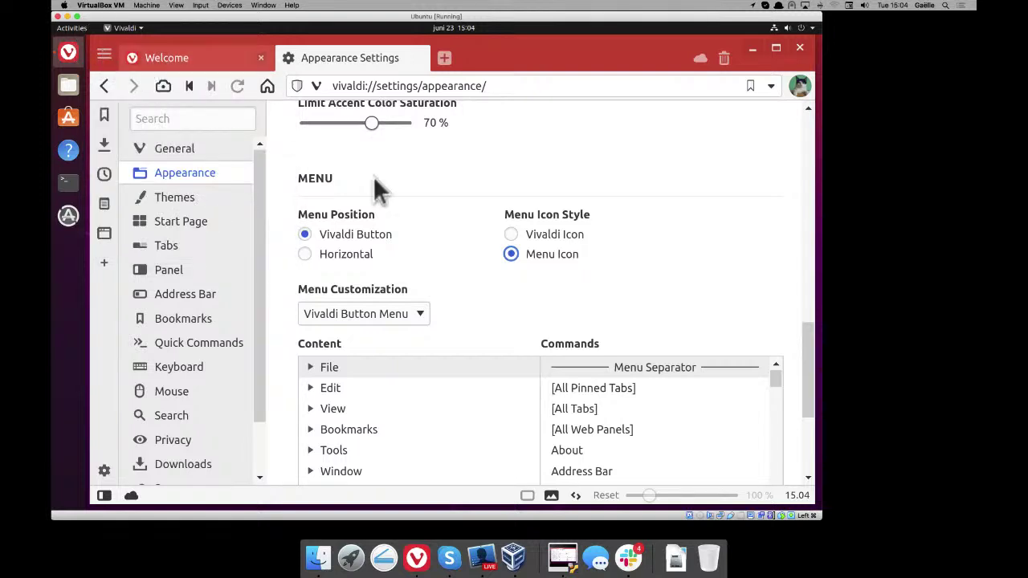
pyautogui.click(304, 254)
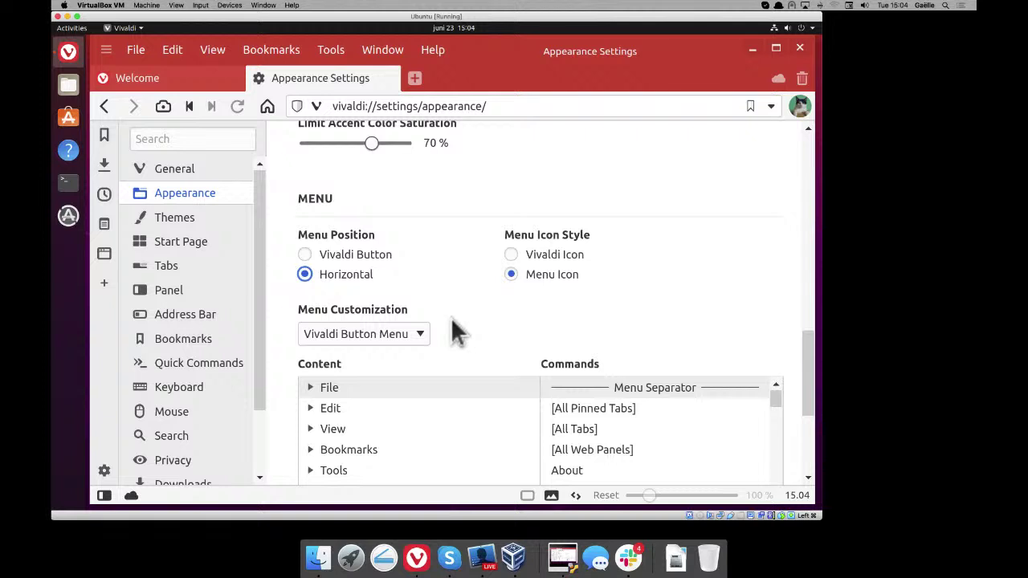
# - Choose Horizontal Menu as the menu to edit under Menu Customization
pyautogui.scroll(-1, 453, 329)
pyautogui.scroll(-3, 454, 329)
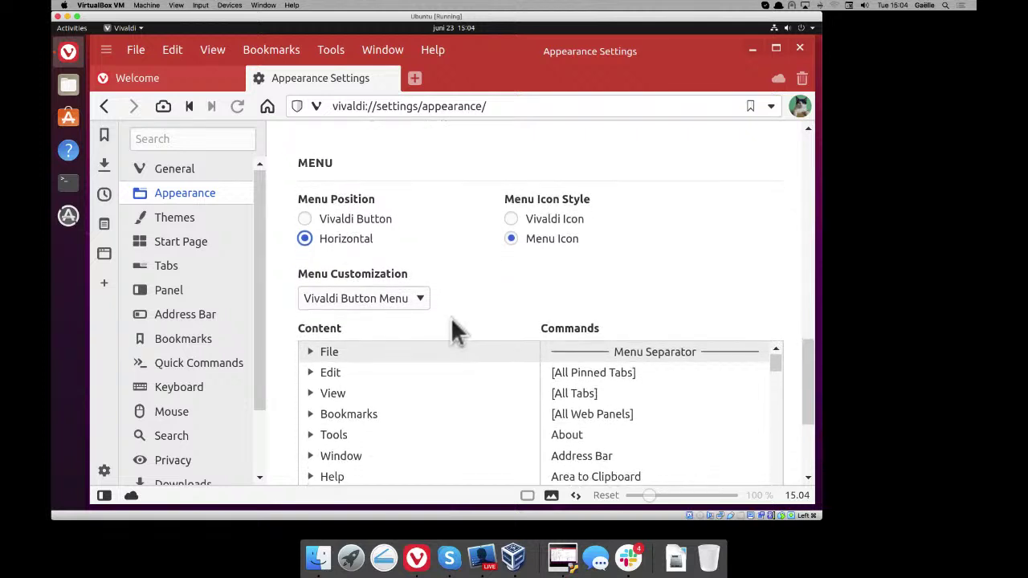
pyautogui.scroll(-2, 453, 329)
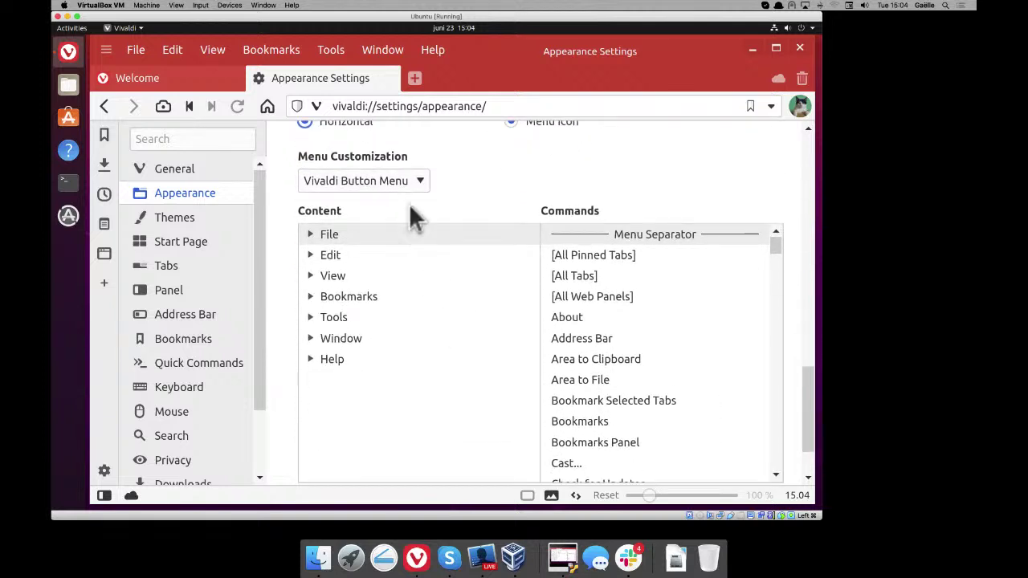
pyautogui.click(381, 182)
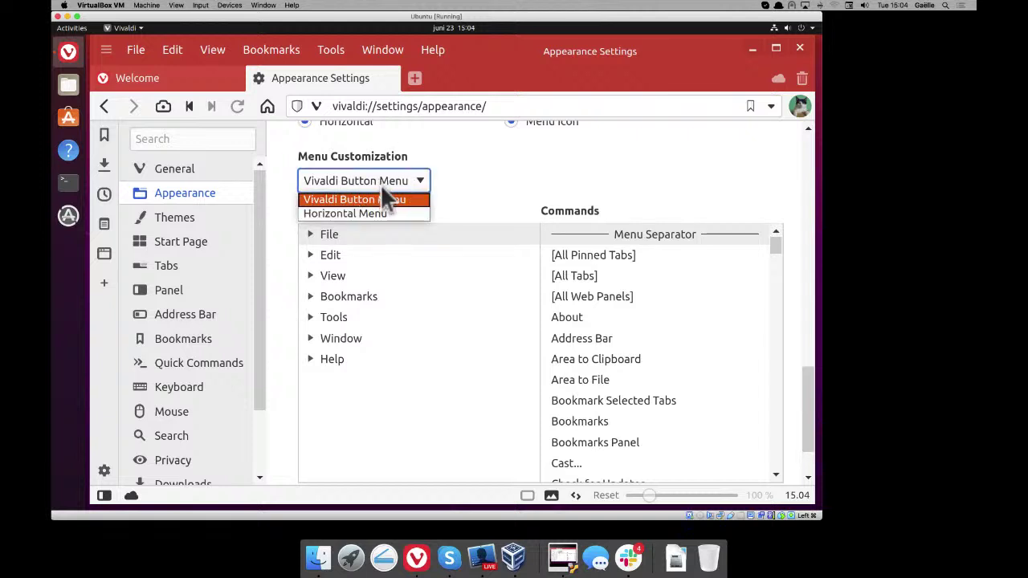
pyautogui.click(371, 214)
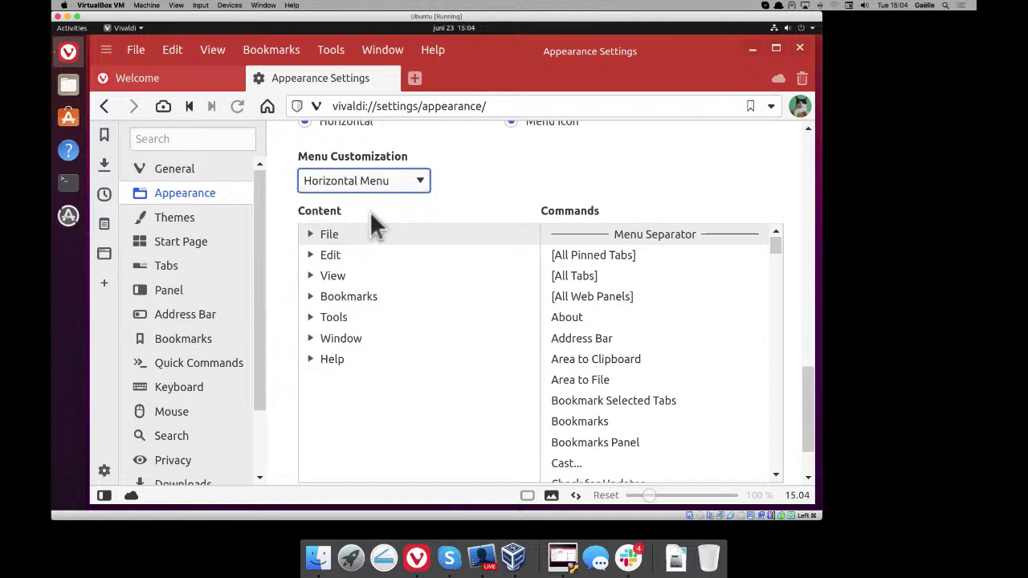
# - Delete the Edit, View, Bookmarks, Tools, Window and Help folders from the horizontal menu, and check the remaining File menu
pyautogui.click(338, 255)
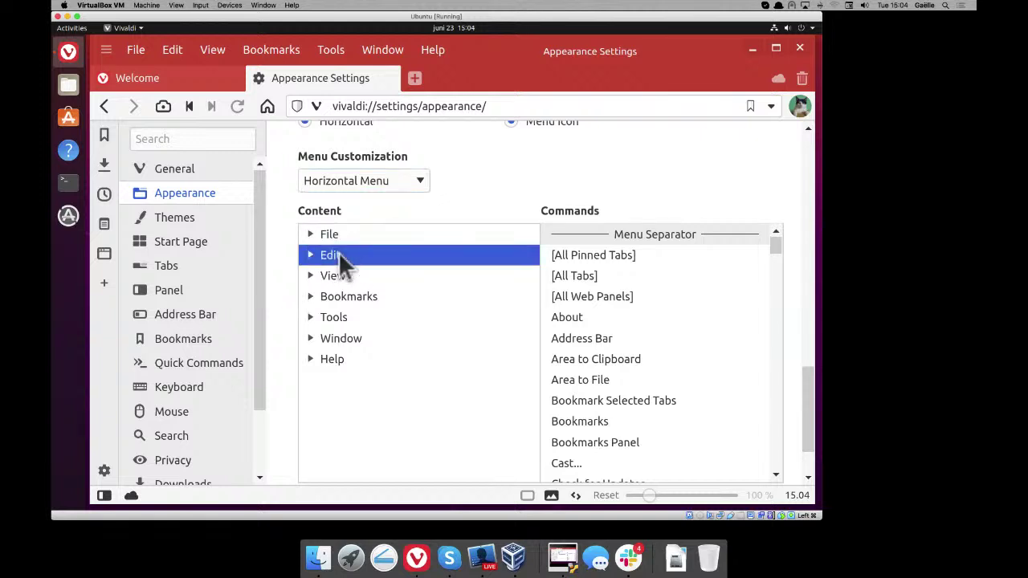
pyautogui.keyDown('shift'); pyautogui.click(345, 359); pyautogui.keyUp('shift')
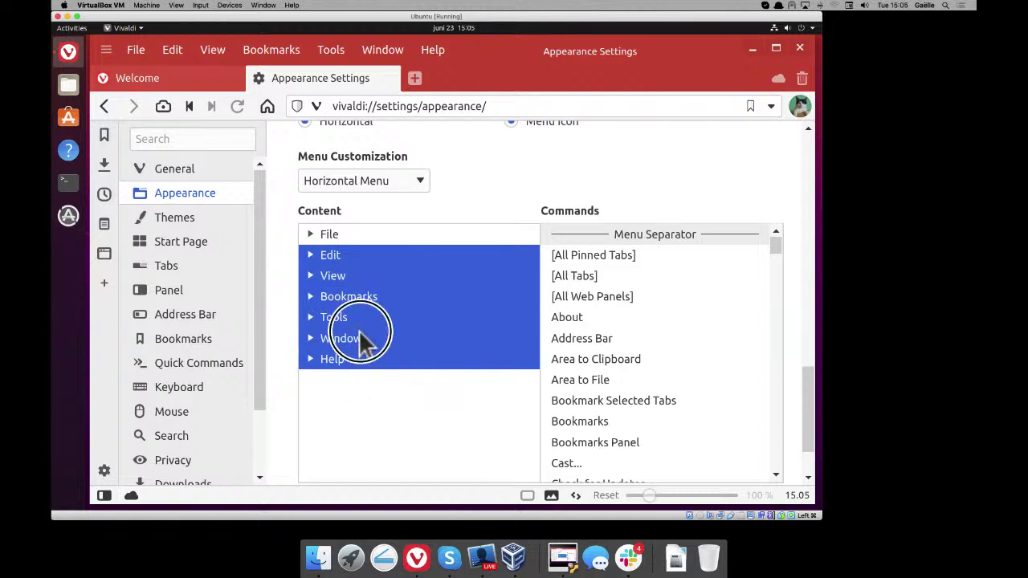
pyautogui.click(359, 338)
pyautogui.click(326, 254)
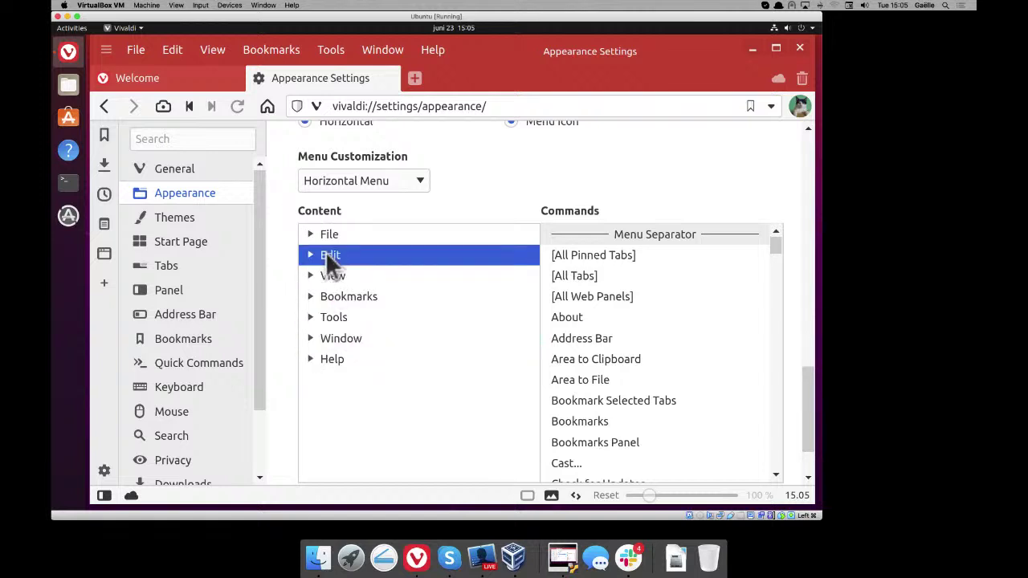
pyautogui.keyDown('shift'); pyautogui.click(328, 360); pyautogui.keyUp('shift')
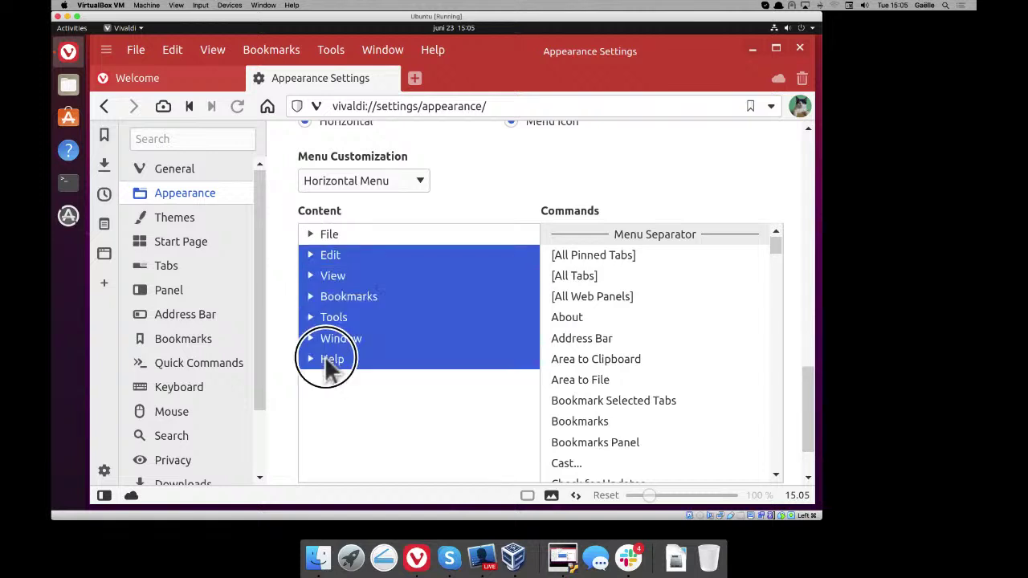
pyautogui.rightClick(425, 284)
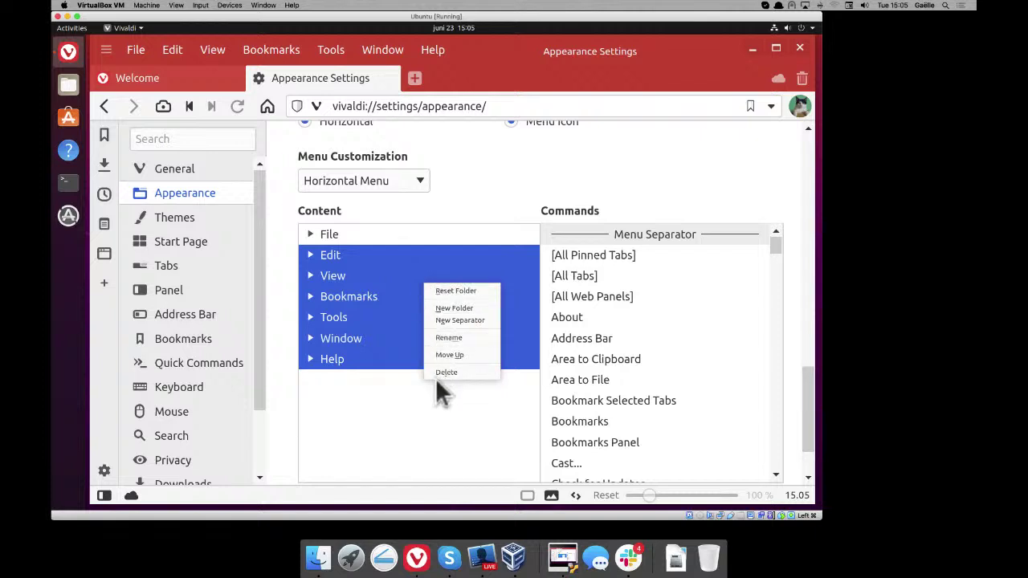
pyautogui.click(446, 373)
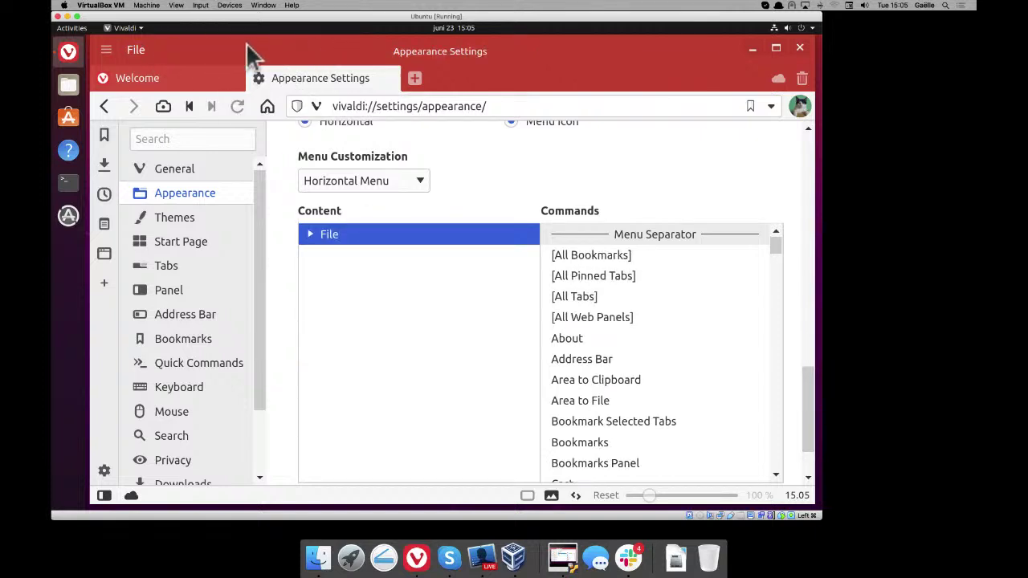
pyautogui.click(138, 50)
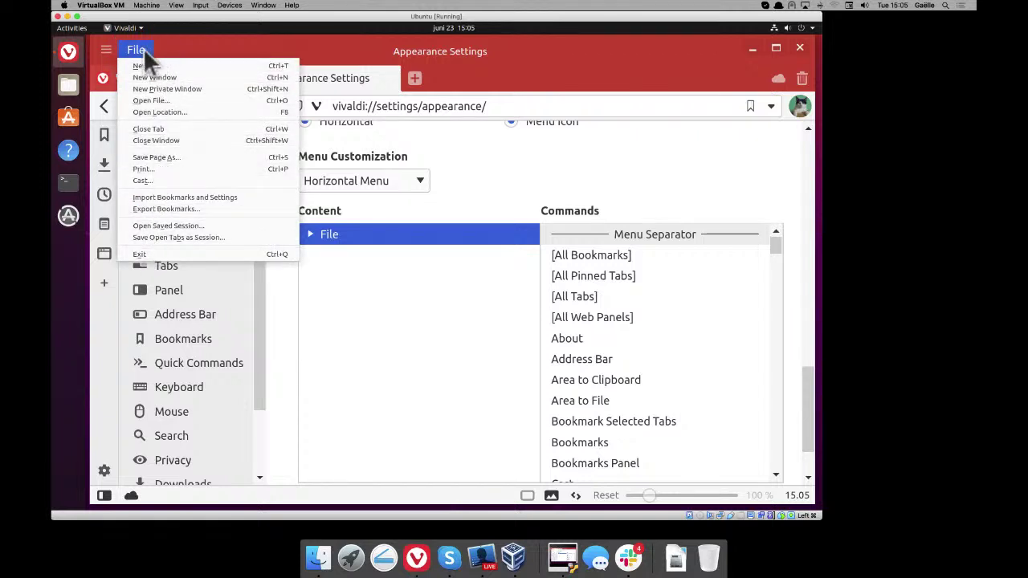
pyautogui.click(173, 49)
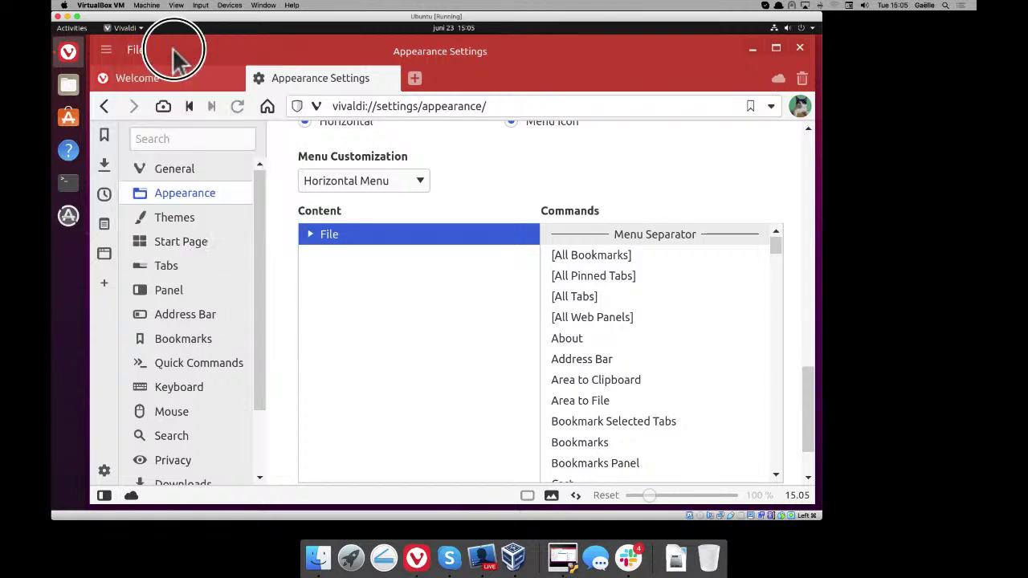
# - Expand the File folder and delete its entries from New Window through Cast
pyautogui.click(310, 234)
pyautogui.click(342, 274)
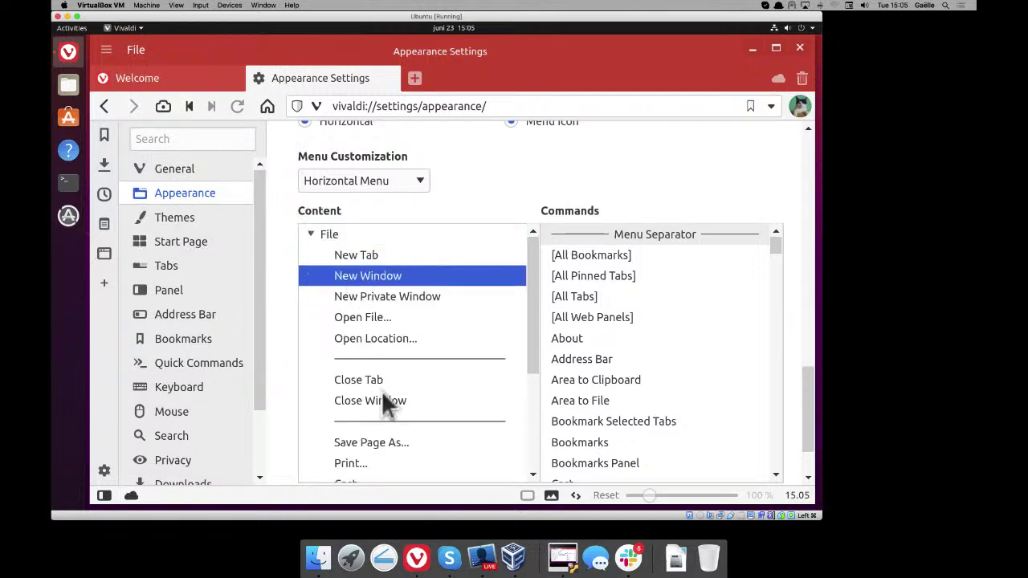
pyautogui.scroll(-1, 381, 400)
pyautogui.scroll(-3, 380, 400)
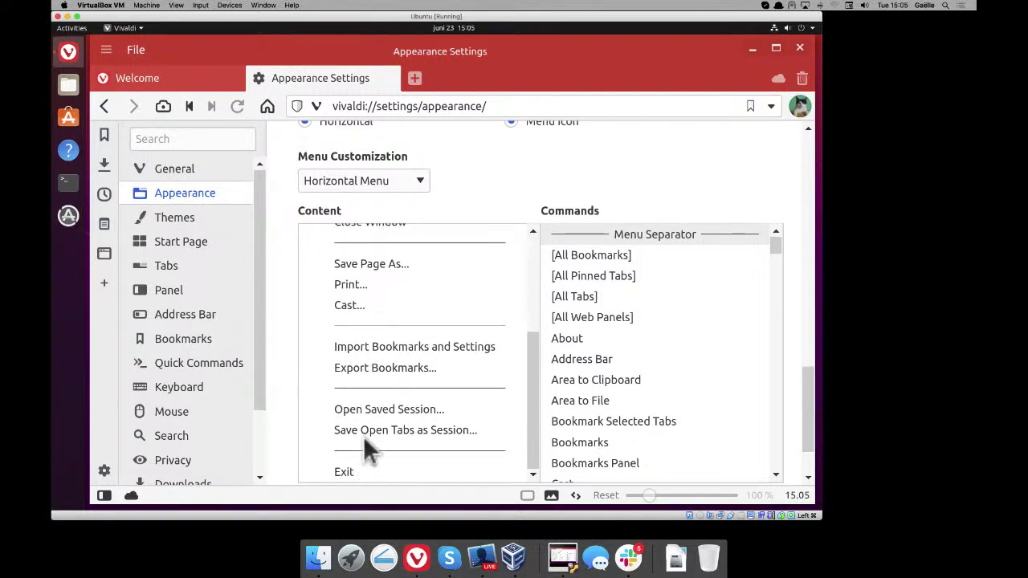
pyautogui.scroll(3, 368, 428)
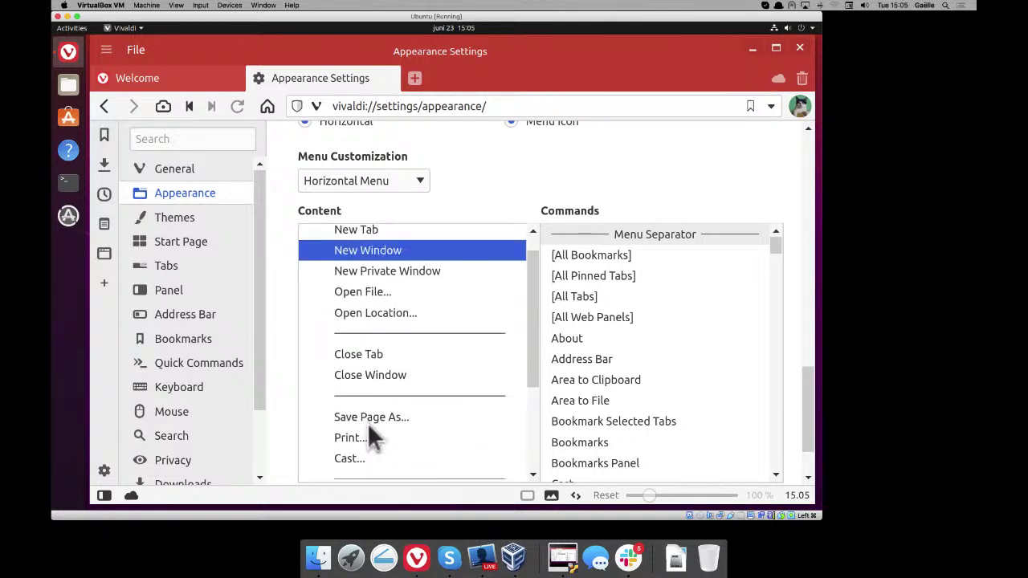
pyautogui.keyDown('shift'); pyautogui.click(338, 459); pyautogui.keyUp('shift')
pyautogui.rightClick(338, 459)
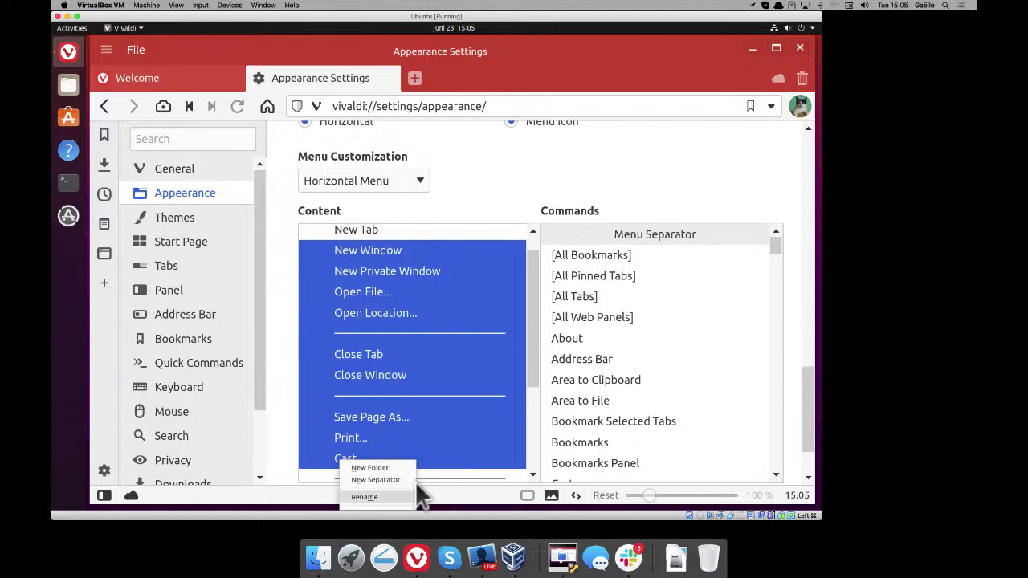
pyautogui.rightClick(395, 259)
pyautogui.click(417, 341)
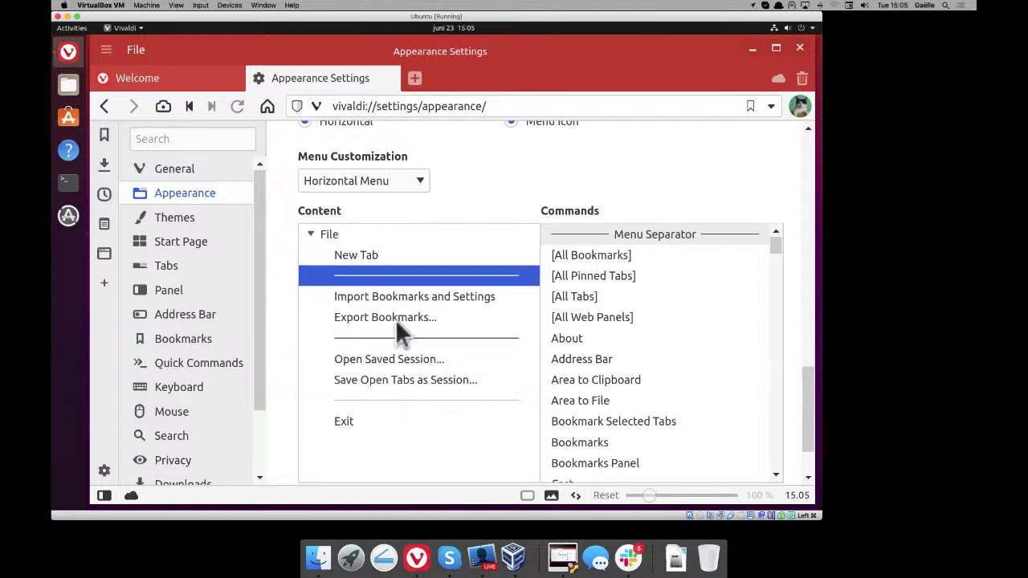
# - Delete everything below New Tab in the File folder, from the separator through Exit
pyautogui.keyDown('shift'); pyautogui.click(351, 419); pyautogui.keyUp('shift')
pyautogui.rightClick(351, 421)
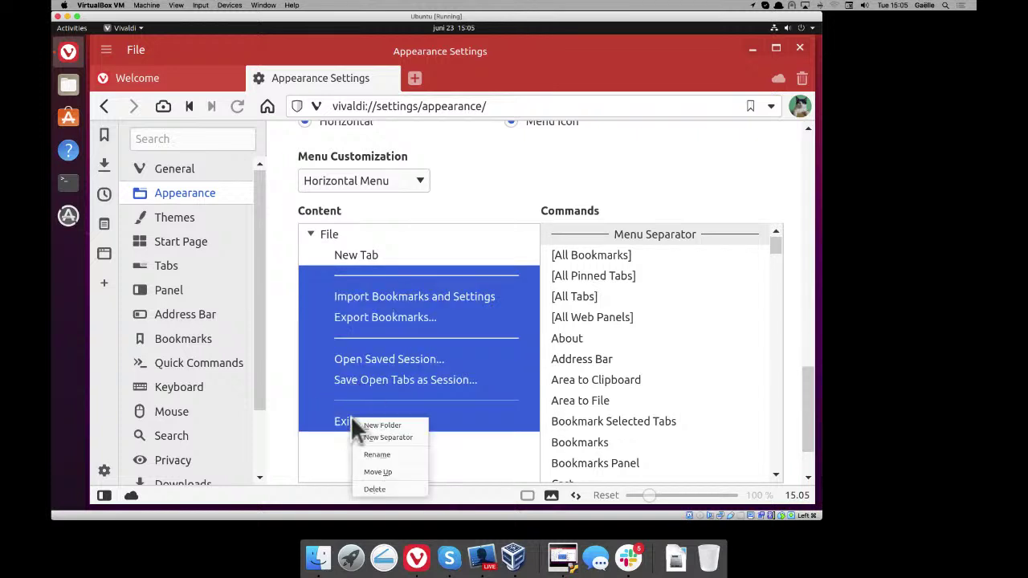
pyautogui.click(375, 489)
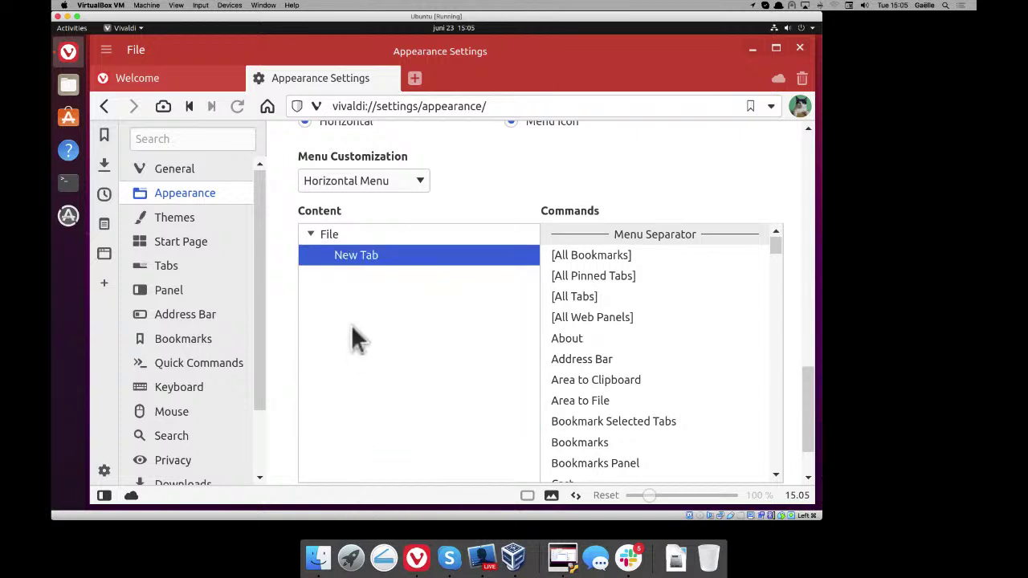
# - Rename the File folder to My Menu
pyautogui.rightClick(323, 232)
pyautogui.click(341, 288)
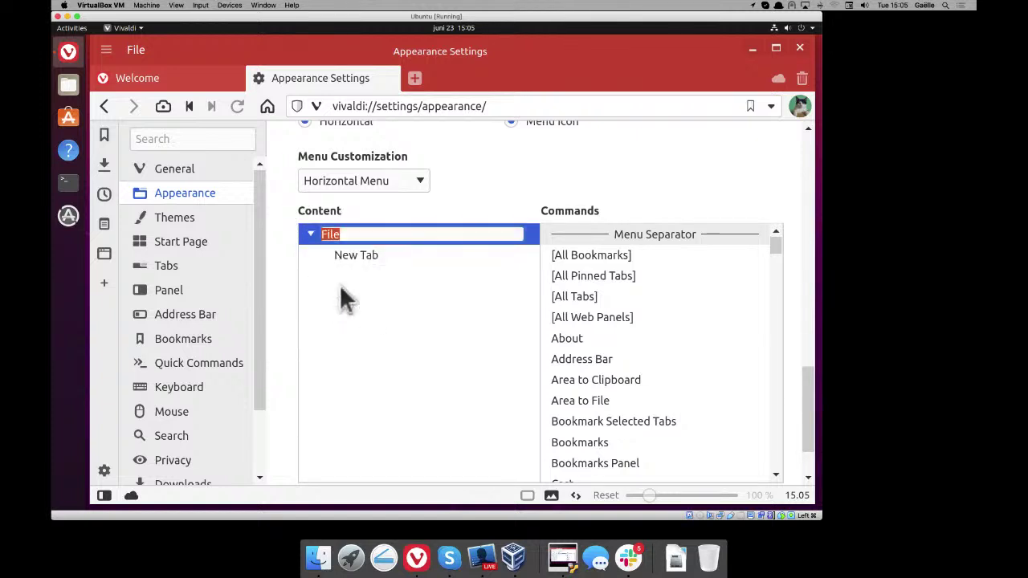
pyautogui.write('My Menu')
pyautogui.press('Return')
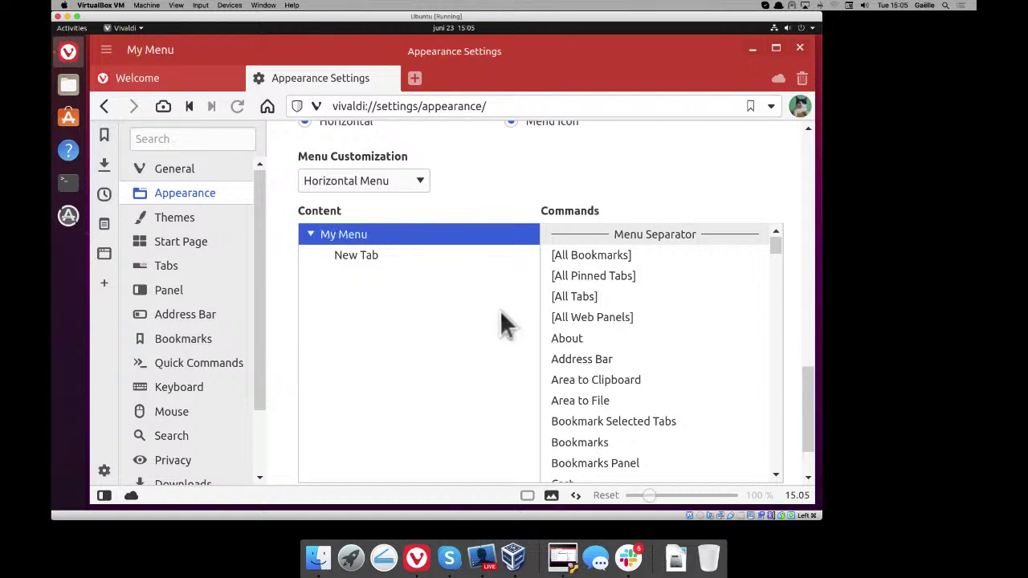
# - Filter the commands by "reop" and add Reopen Closed Tab below New Tab in My Menu
pyautogui.scroll(-1, 706, 182)
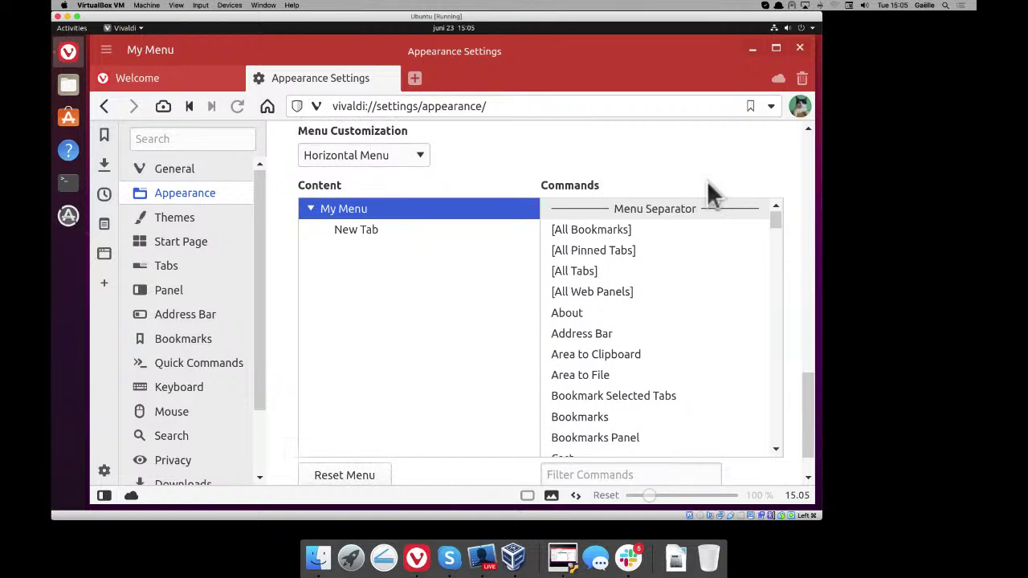
pyautogui.scroll(-2, 706, 193)
pyautogui.click(595, 426)
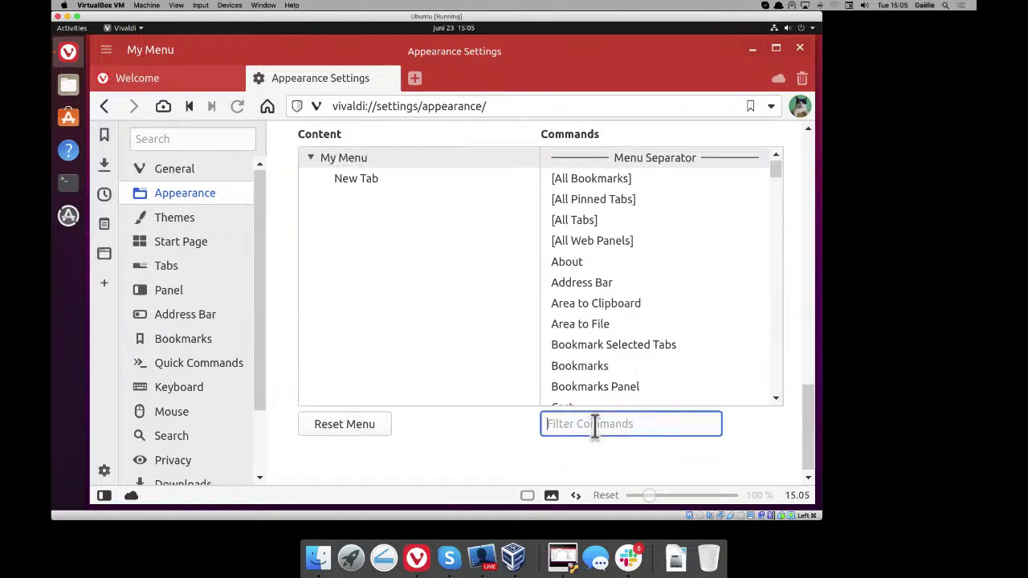
pyautogui.write('reop')
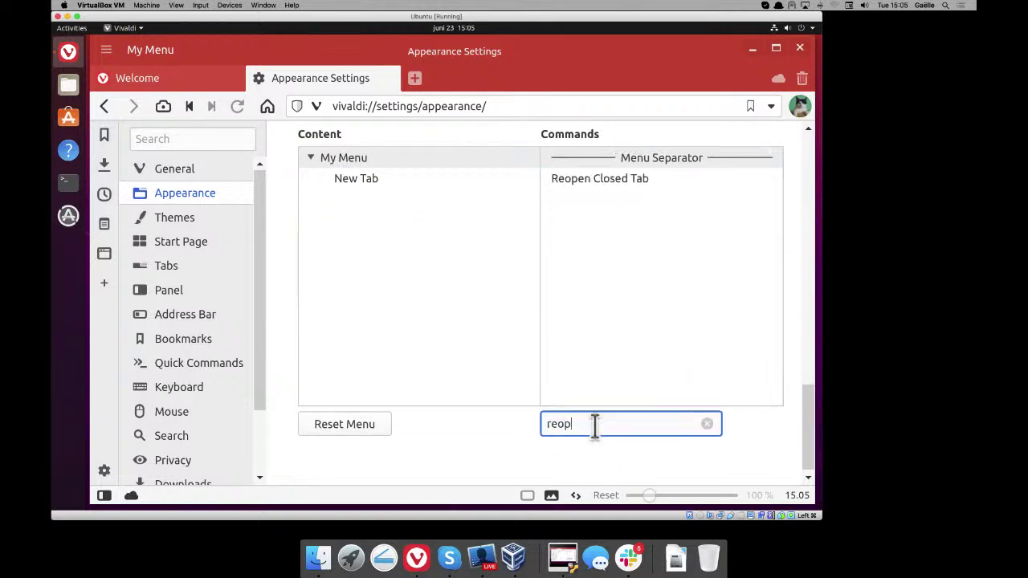
pyautogui.click(584, 176)
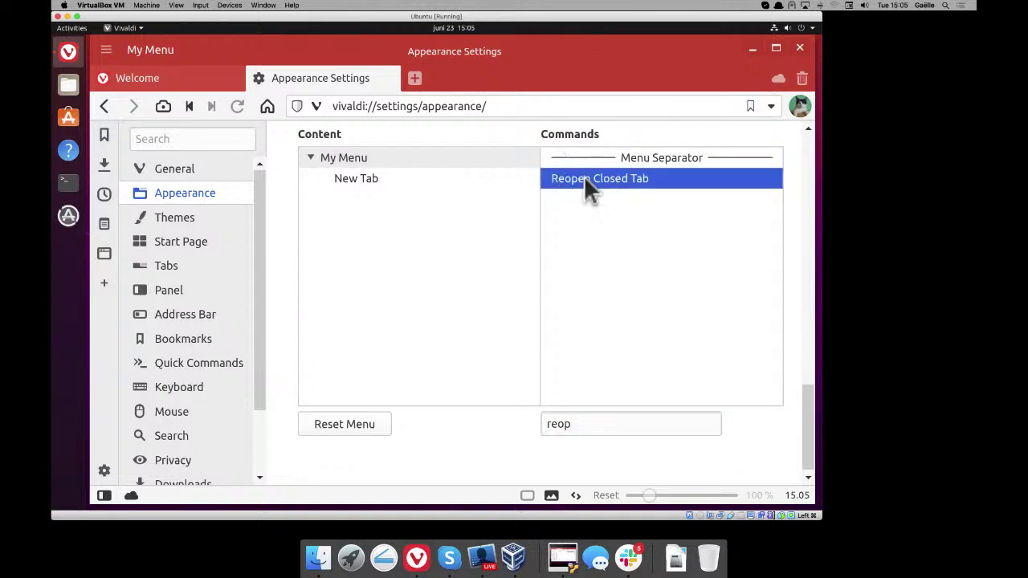
pyautogui.moveTo(584, 176); pyautogui.dragTo(401, 199)
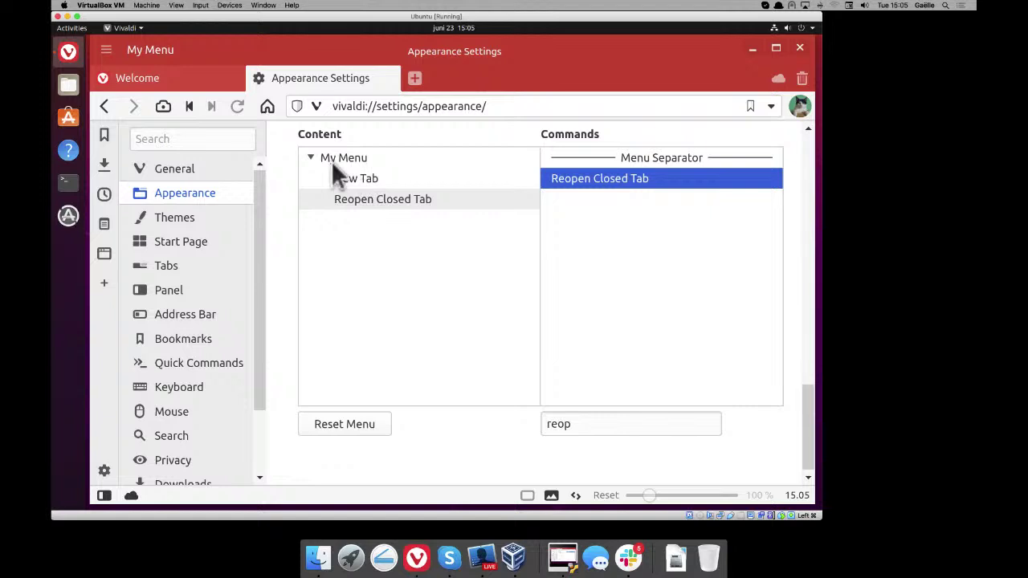
# - Insert a separator below Reopen Closed Tab and clear the command filter
pyautogui.click(373, 208)
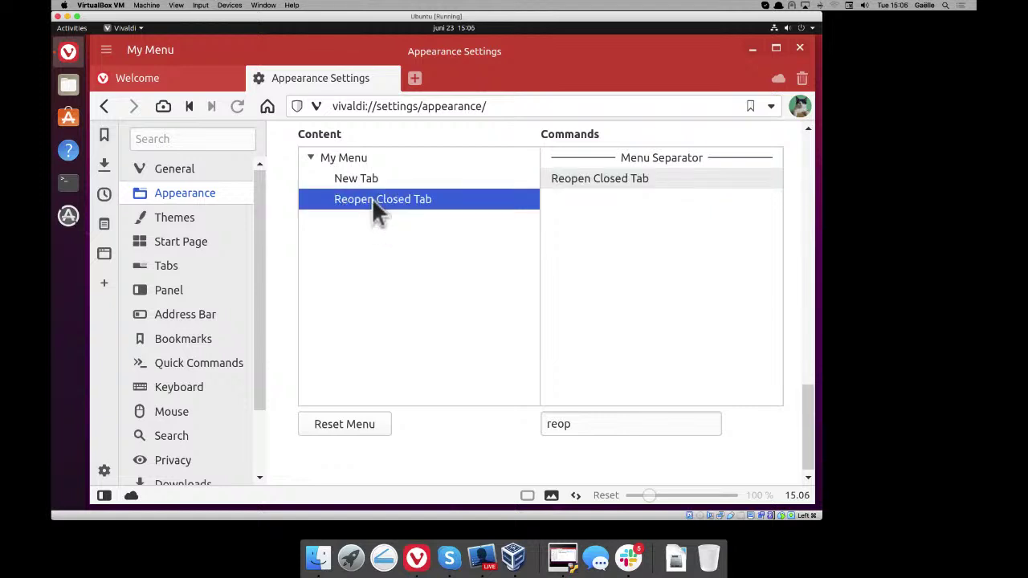
pyautogui.rightClick(372, 198)
pyautogui.click(398, 220)
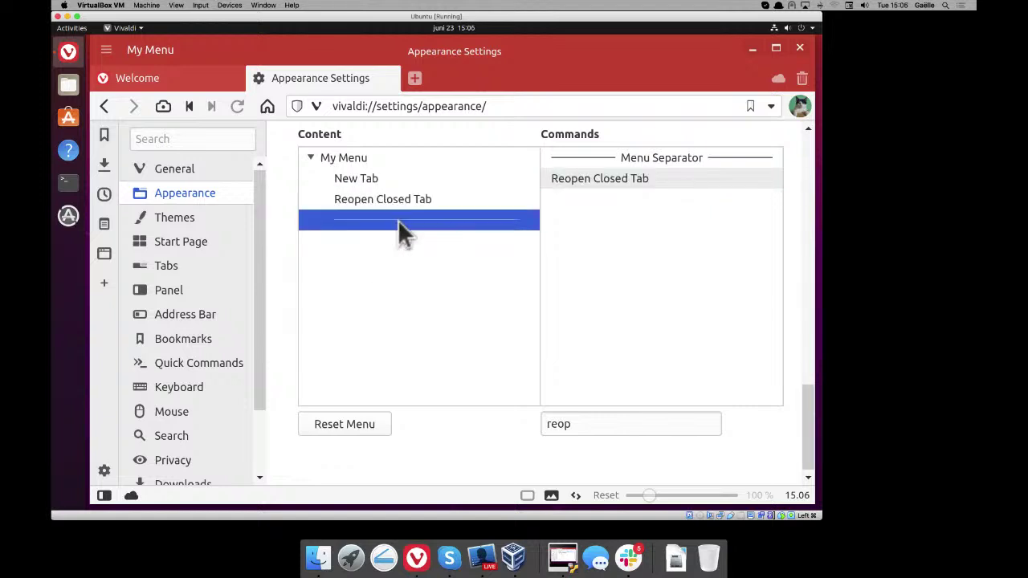
pyautogui.click(413, 245)
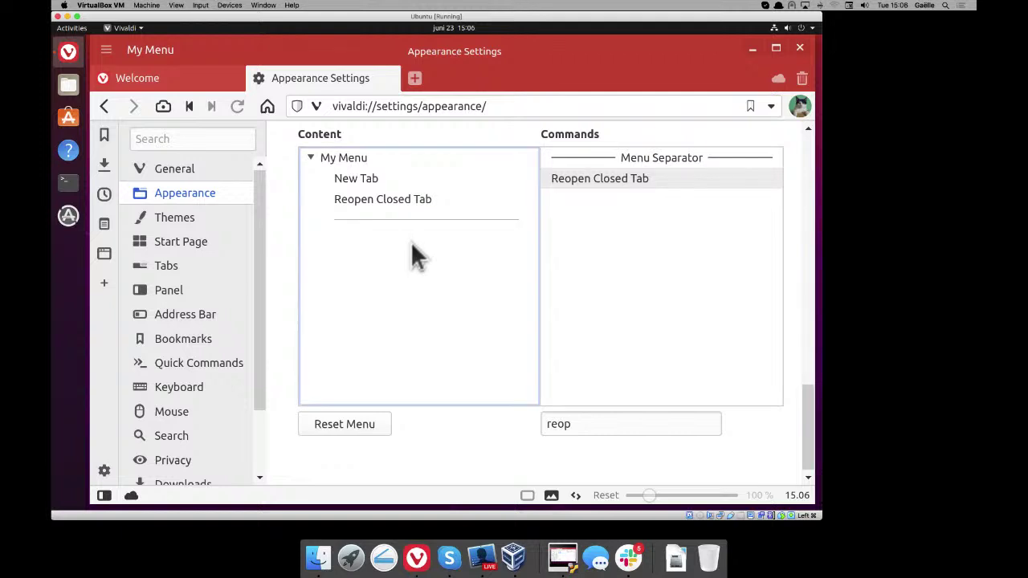
pyautogui.click(595, 423)
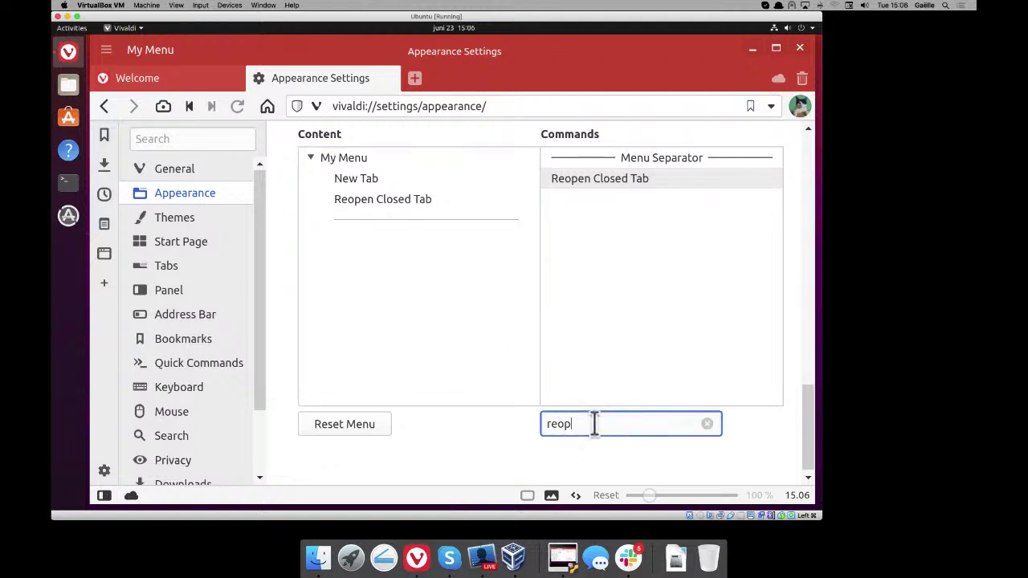
pyautogui.click(706, 423)
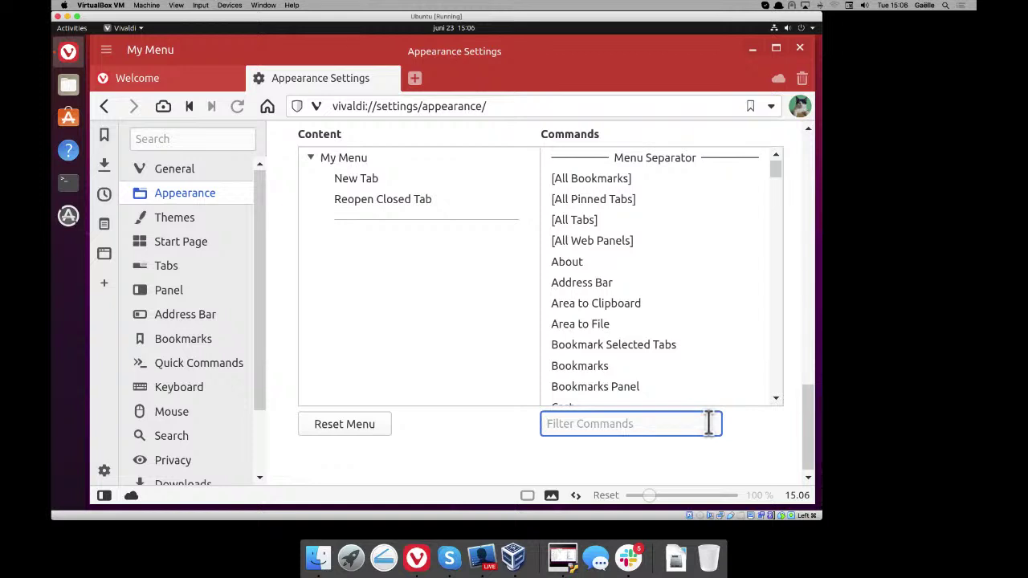
pyautogui.write('sett')
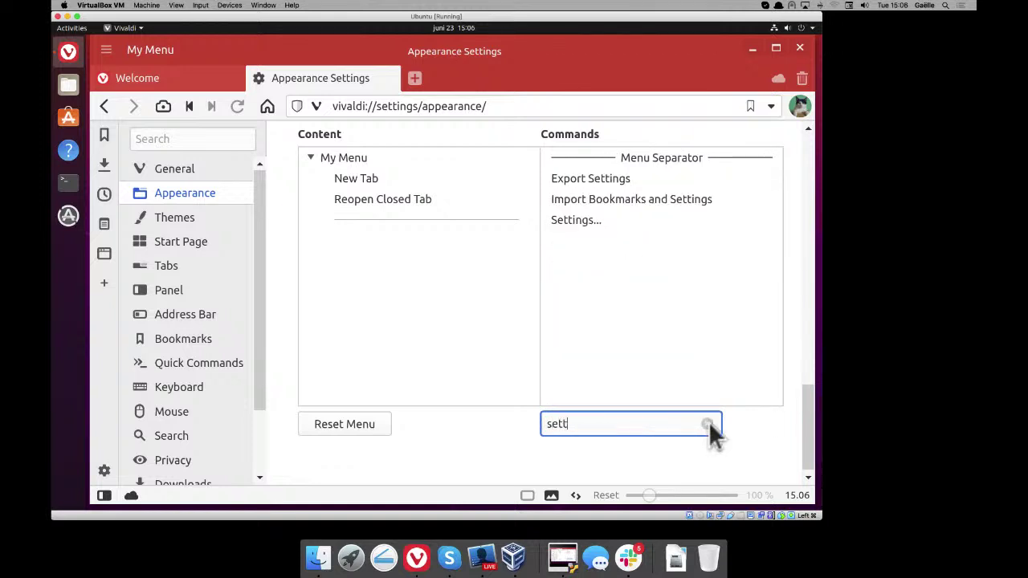
pyautogui.press('BackSpace')
pyautogui.press('BackSpace')
pyautogui.press('BackSpace')
pyautogui.press('BackSpace')
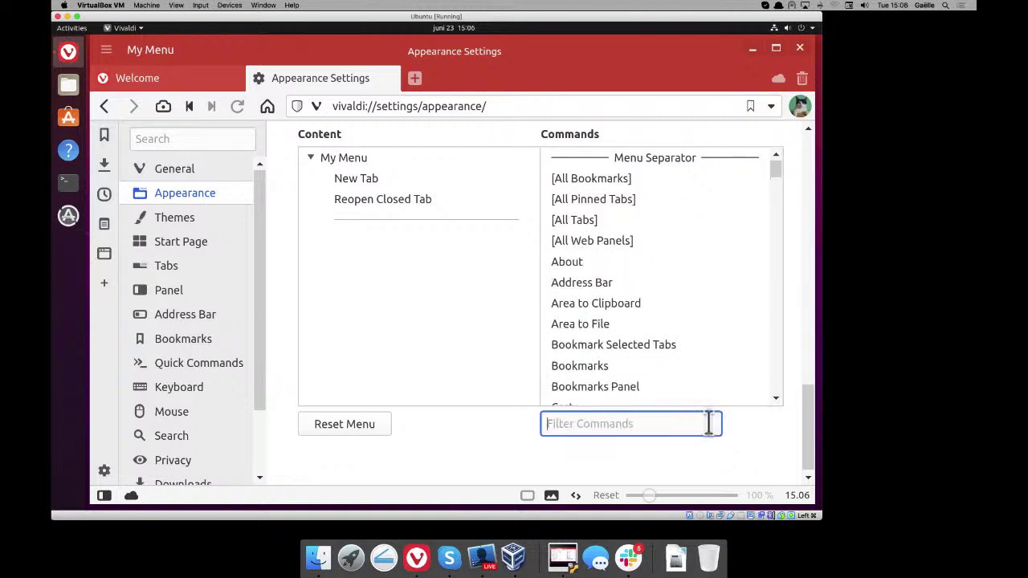
# - Filter the commands by "ui" and add UI Zoom, UI Zoom In, UI Zoom Out and UI Zoom Reset below the separator
pyautogui.write('ui')
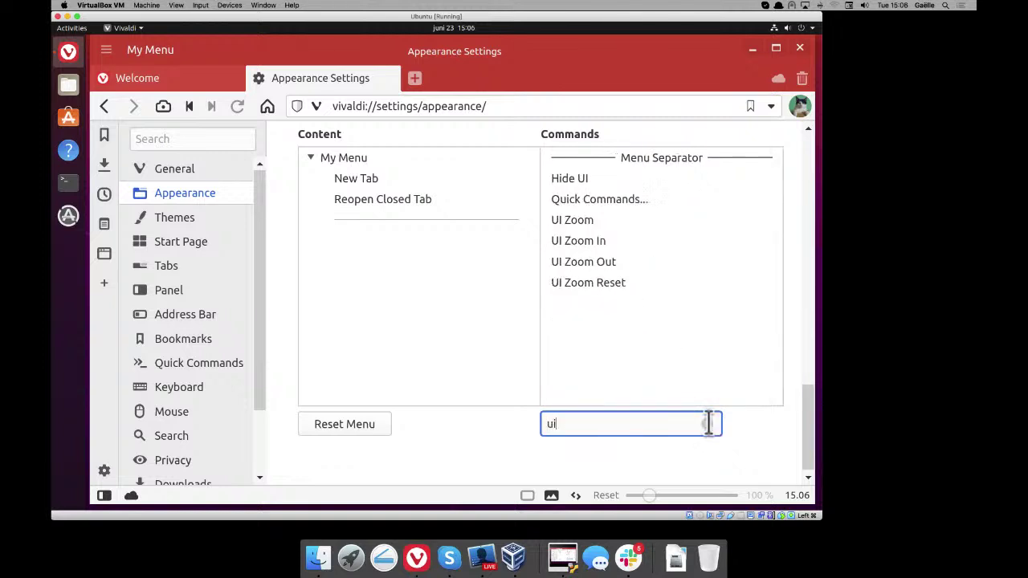
pyautogui.click(567, 219)
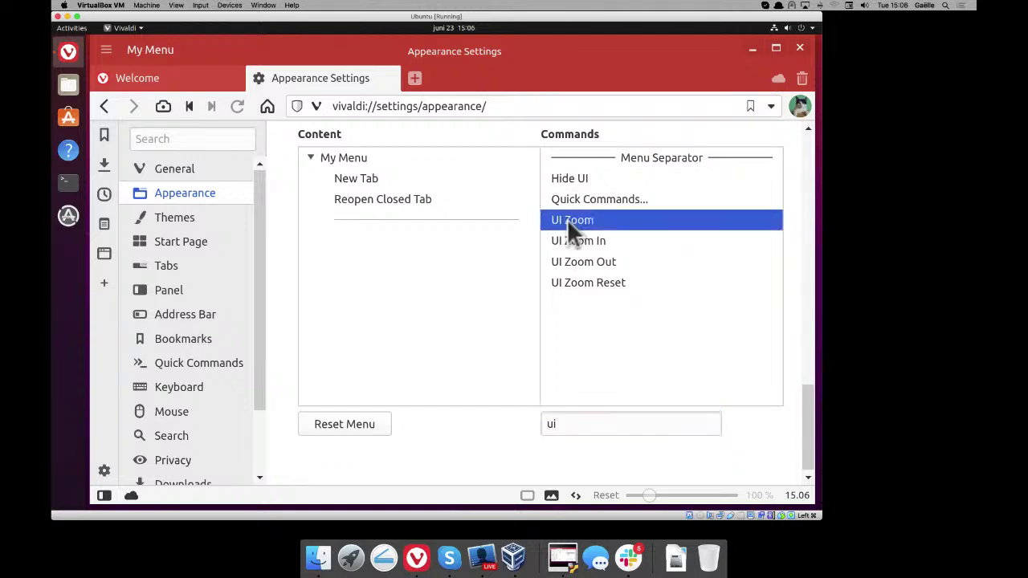
pyautogui.keyDown('shift'); pyautogui.click(587, 282); pyautogui.keyUp('shift')
pyautogui.moveTo(572, 225); pyautogui.dragTo(499, 235)
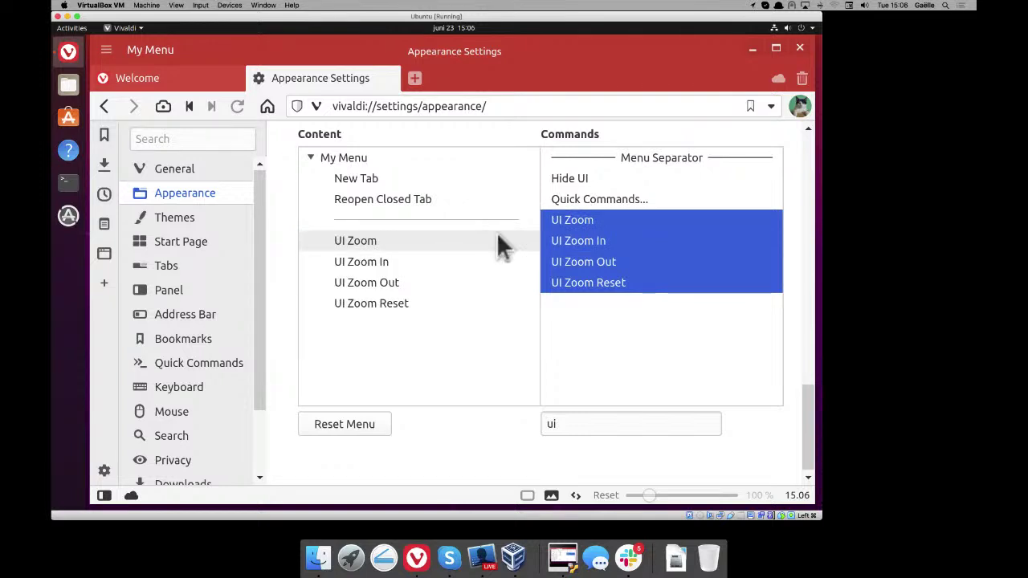
# - Test My Menu by opening a new tab from it, and check the menu's entries and underlined letters again
pyautogui.click(140, 48)
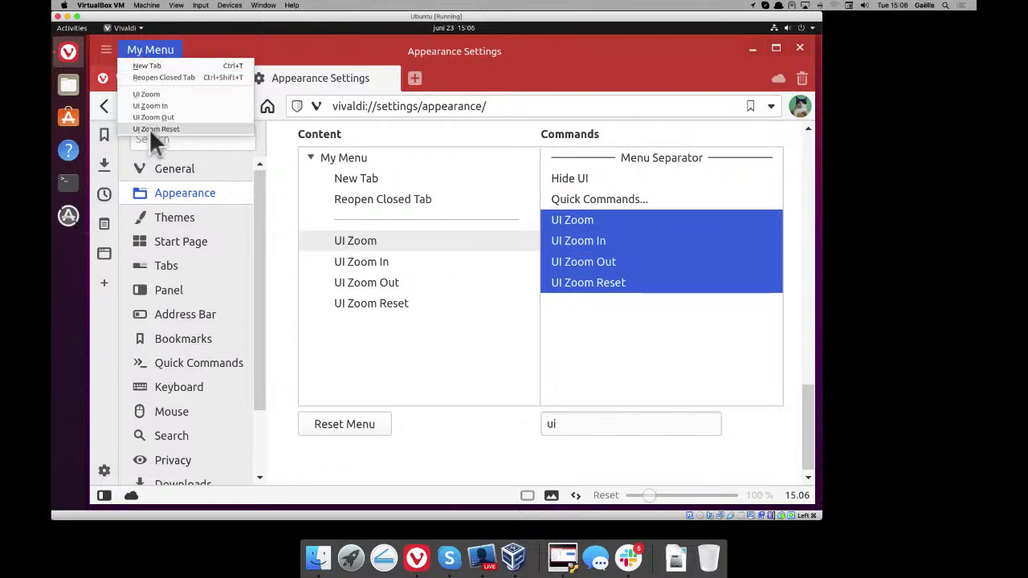
pyautogui.click(161, 67)
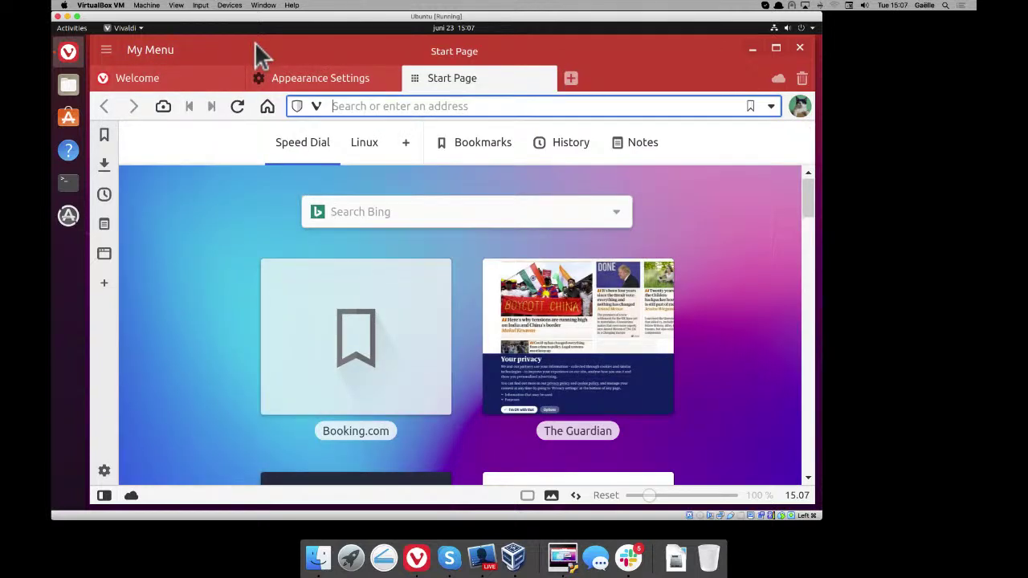
pyautogui.click(159, 55)
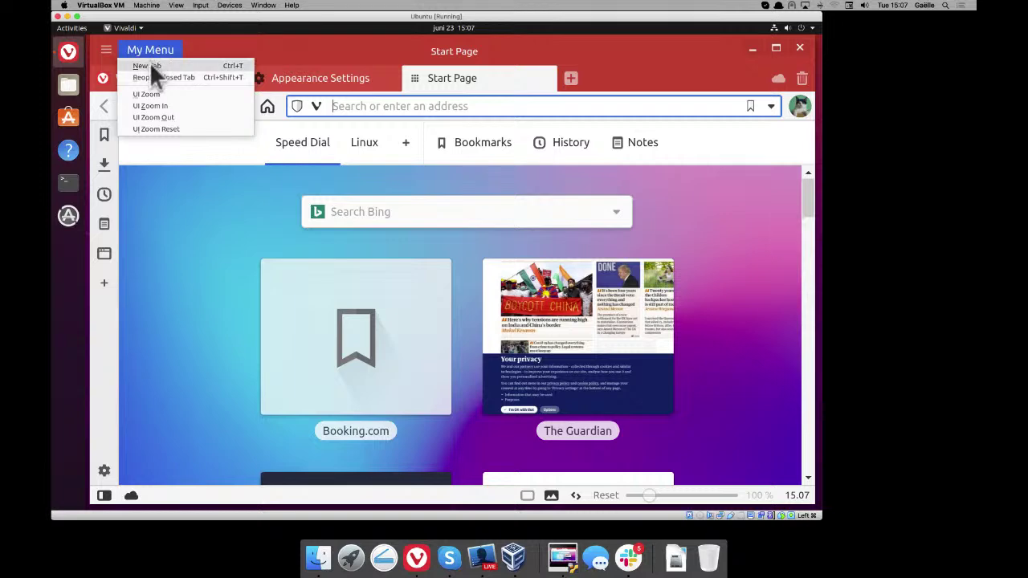
pyautogui.click(339, 72)
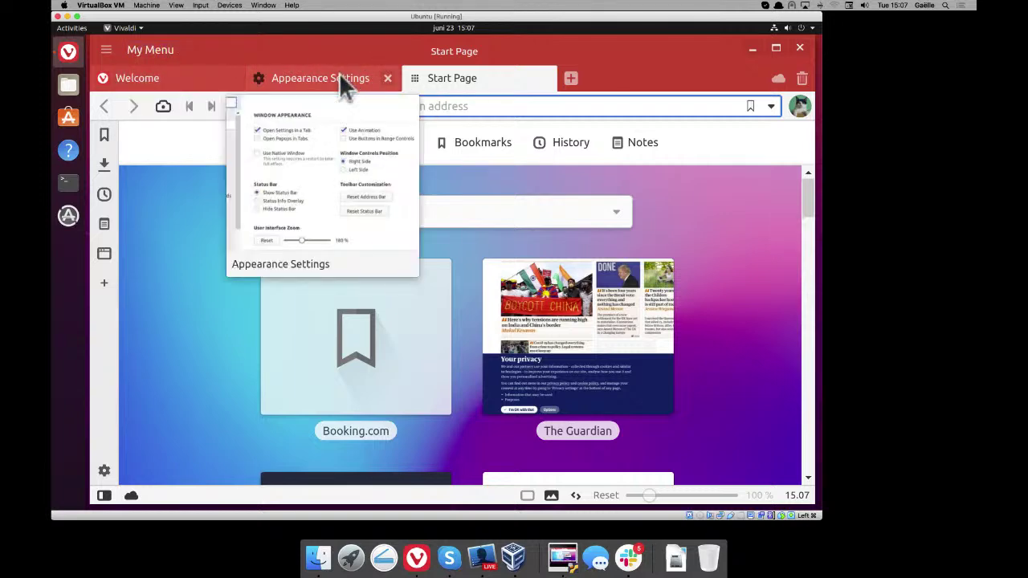
# - Return to the Appearance settings and rename the New Tab entry in My Menu to Ne&w Tab
pyautogui.click(339, 74)
pyautogui.click(353, 178)
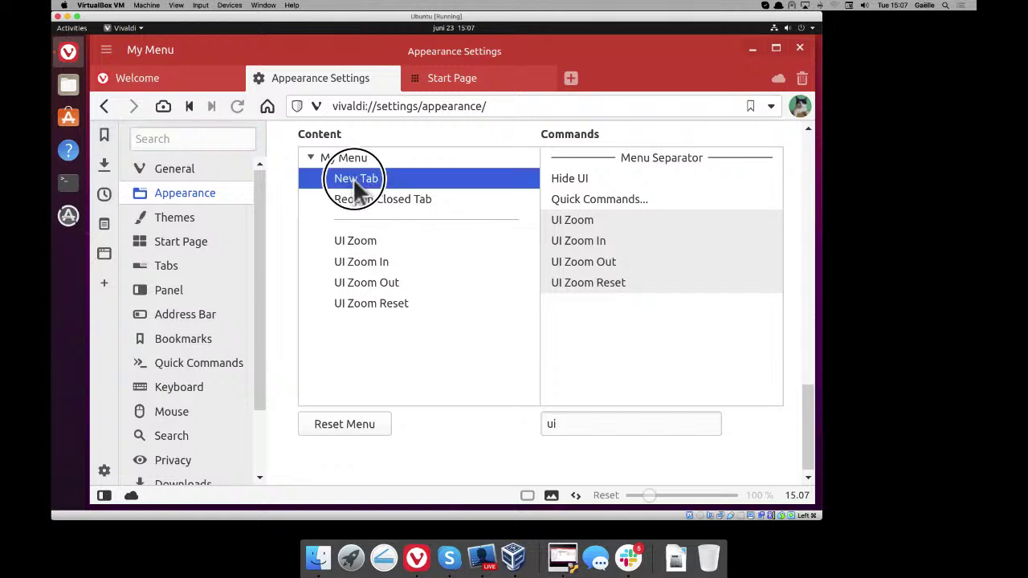
pyautogui.rightClick(353, 178)
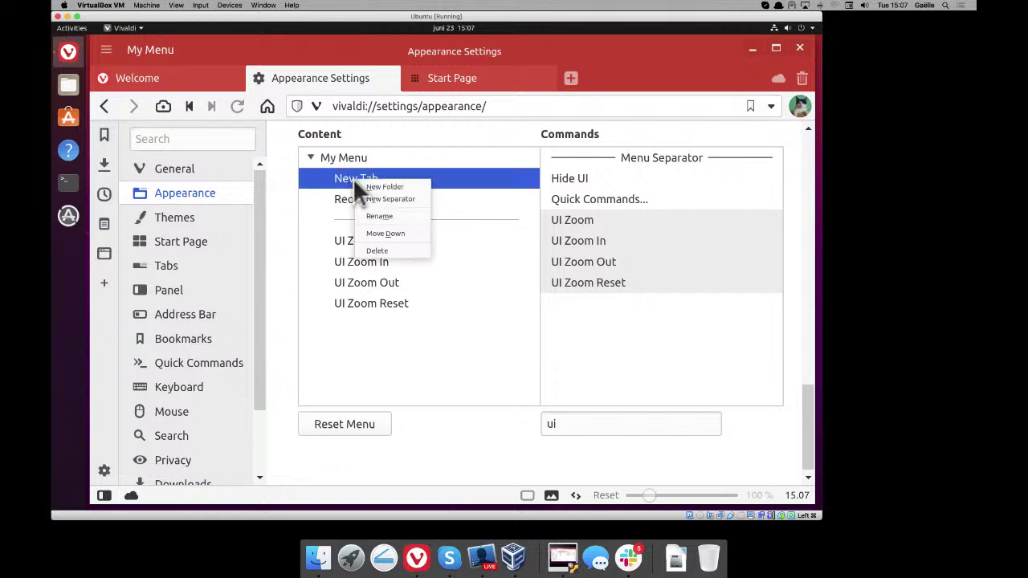
pyautogui.click(376, 216)
pyautogui.press('End')
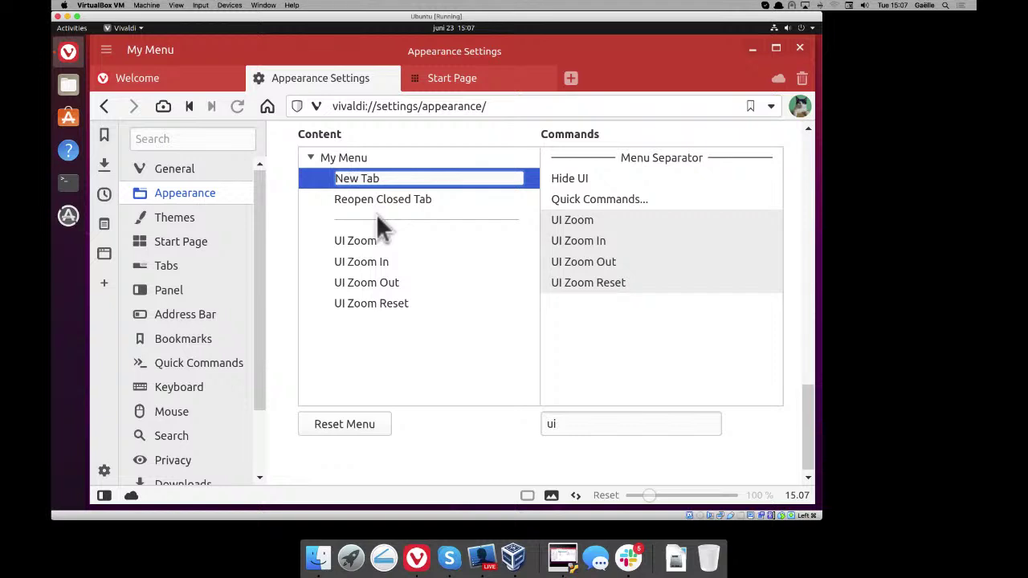
pyautogui.write('&')
pyautogui.press('Return')
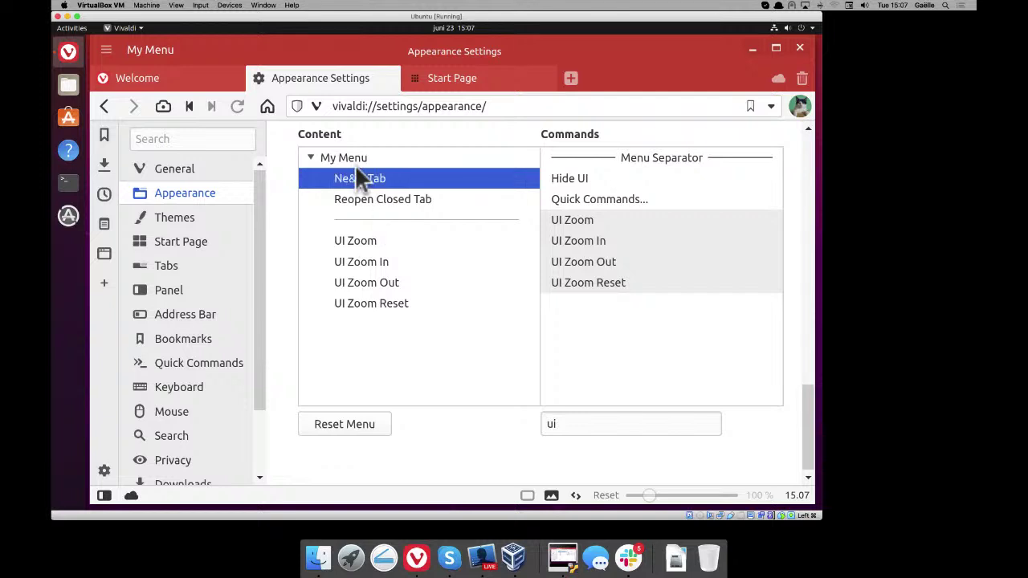
# - Test the renamed New Tab entry from My Menu and close the tab it opens
pyautogui.click(140, 45)
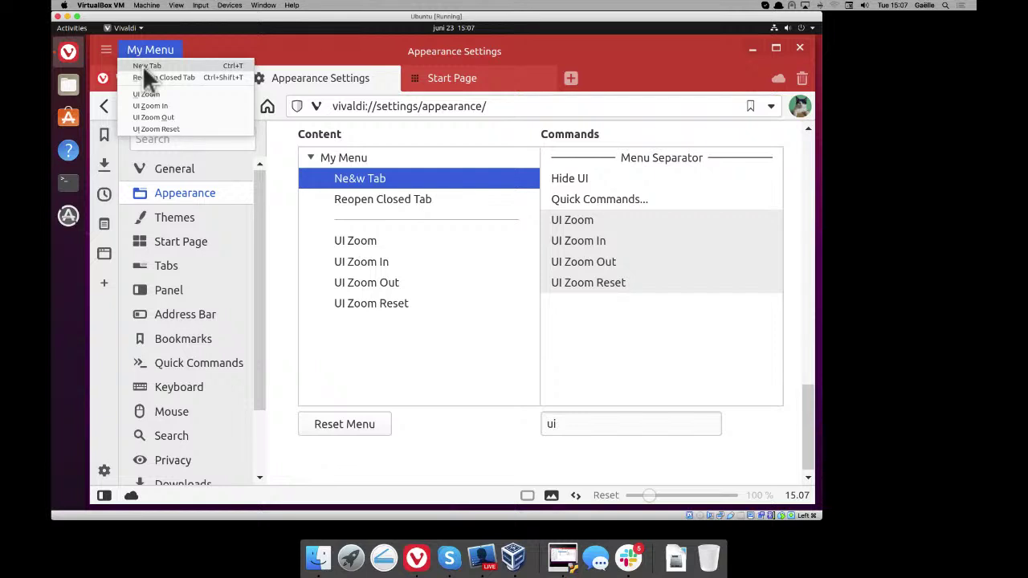
pyautogui.click(142, 65)
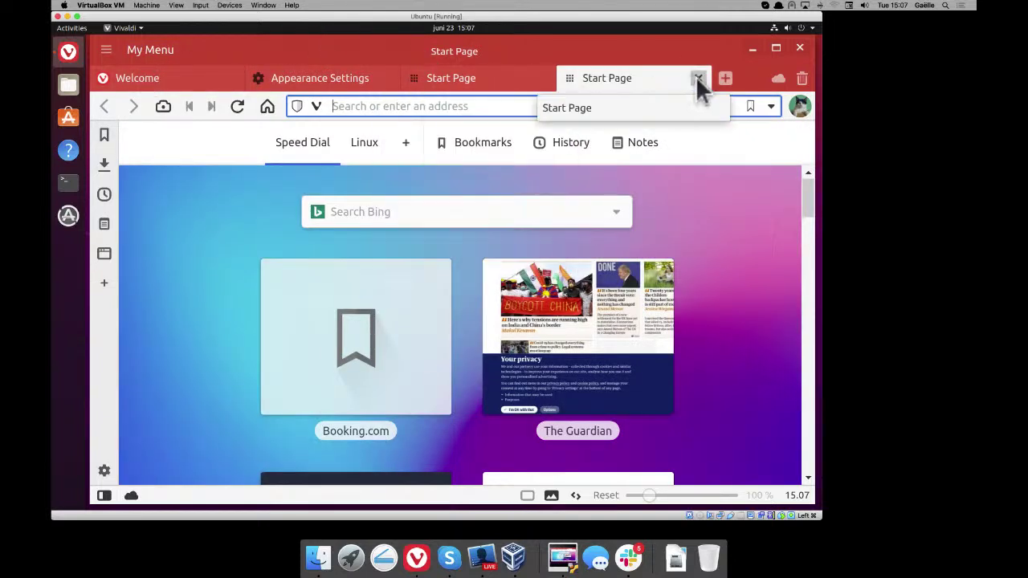
pyautogui.click(698, 78)
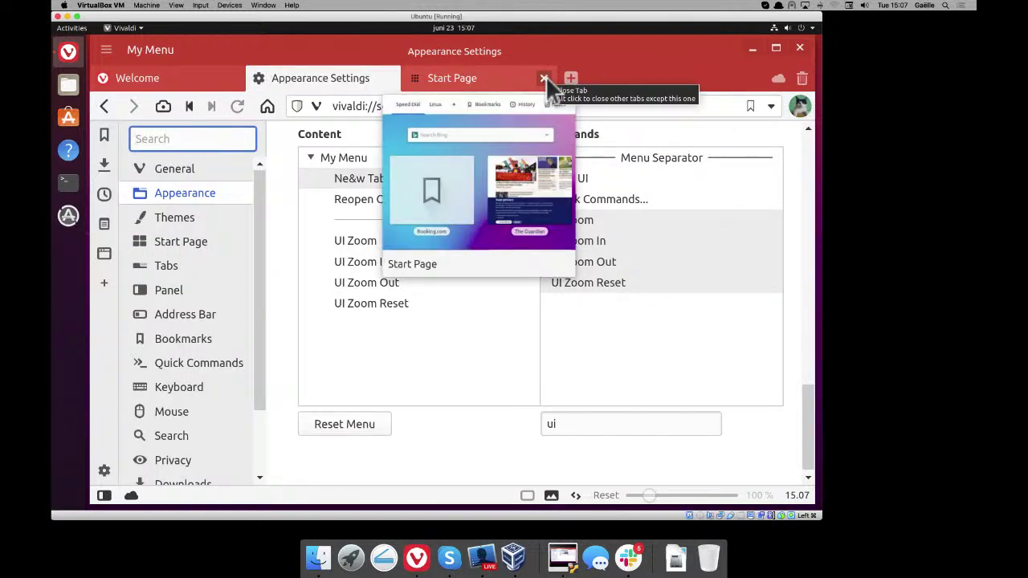
# - Close the Start Page tab and add a folder named Window above My Menu in the horizontal menu's content
pyautogui.click(545, 78)
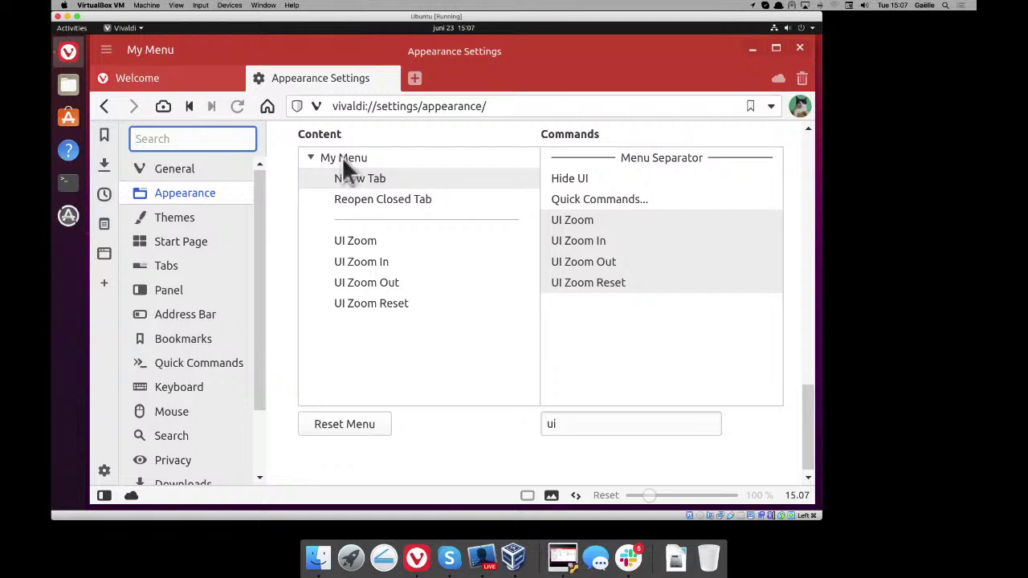
pyautogui.rightClick(348, 177)
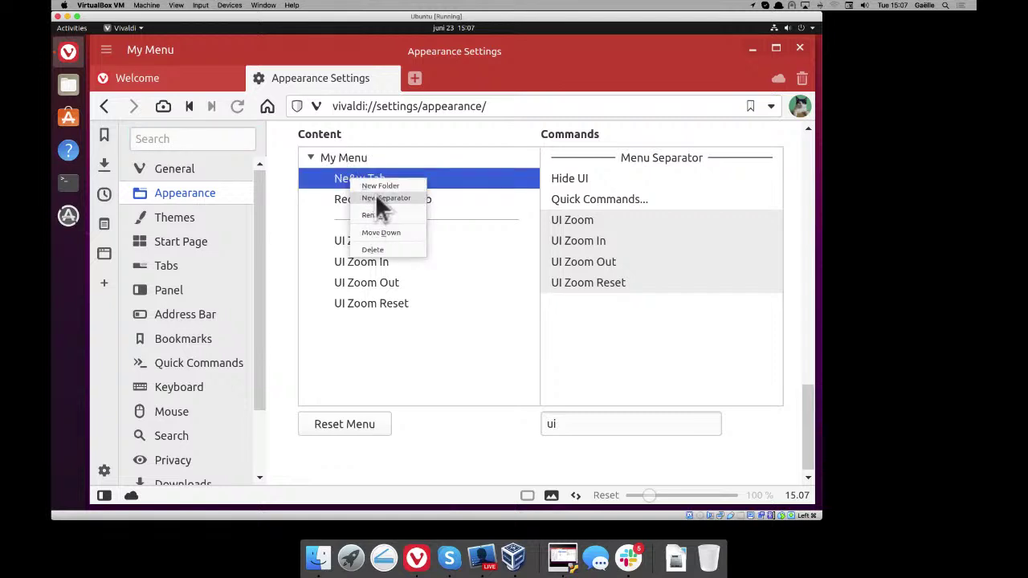
pyautogui.click(377, 186)
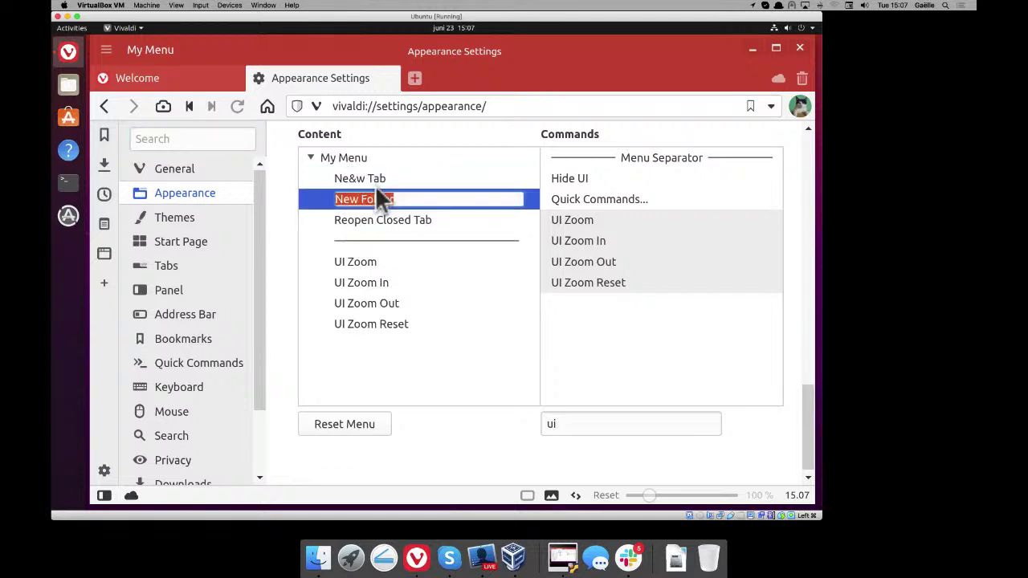
pyautogui.write('Window')
pyautogui.press('Return')
pyautogui.moveTo(358, 202); pyautogui.dragTo(357, 153)
pyautogui.click(210, 50)
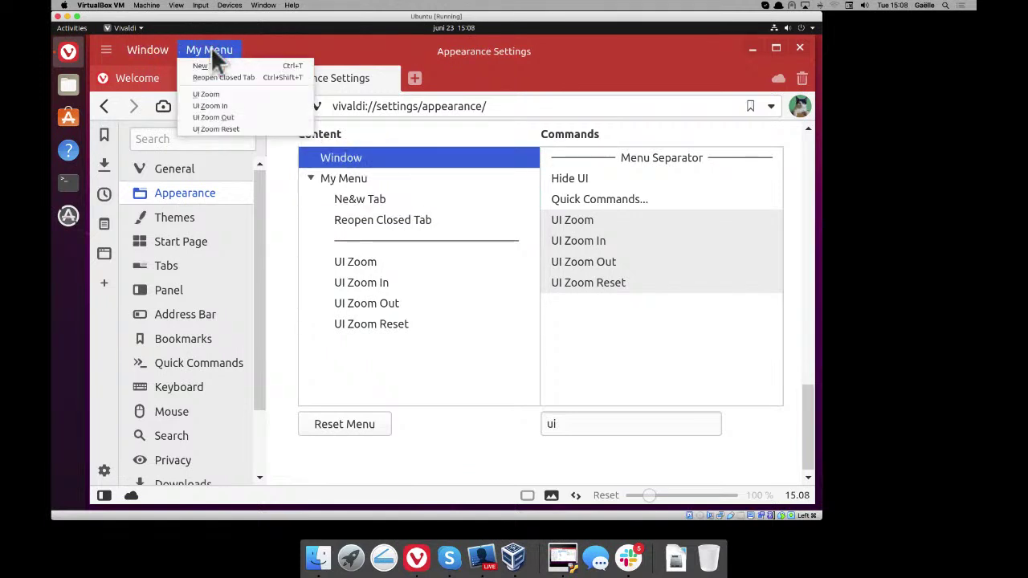
pyautogui.click(152, 50)
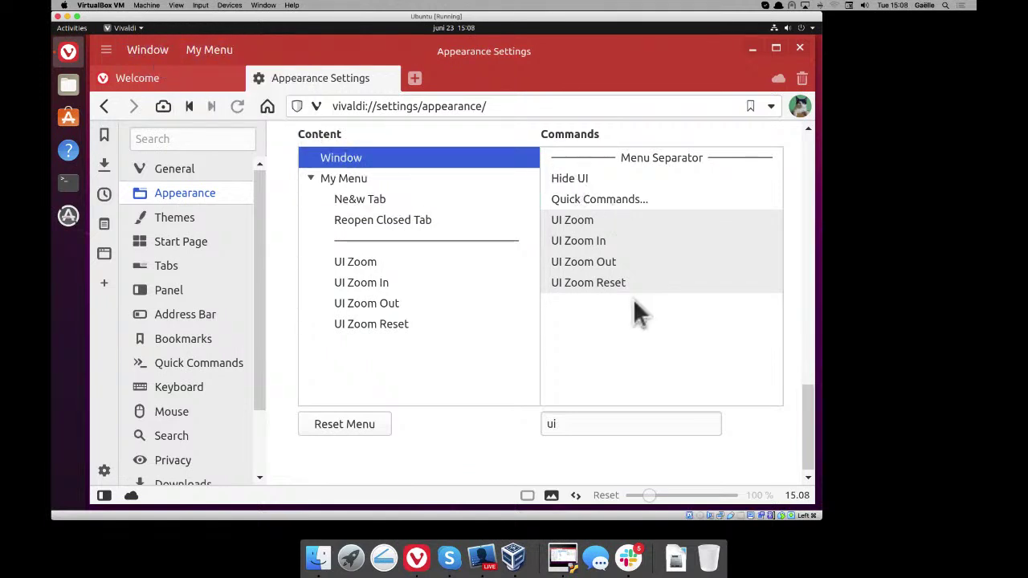
# - Filter the commands by "win", add New Guest Window and New Private Window to the Window folder, and clear the filter
pyautogui.click(564, 426)
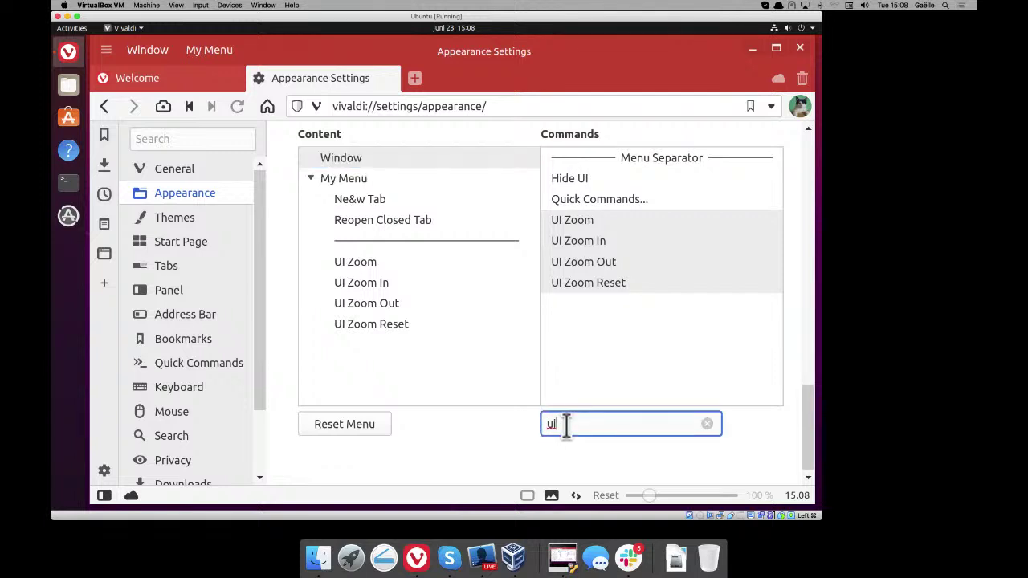
pyautogui.click(707, 423)
pyautogui.write('win')
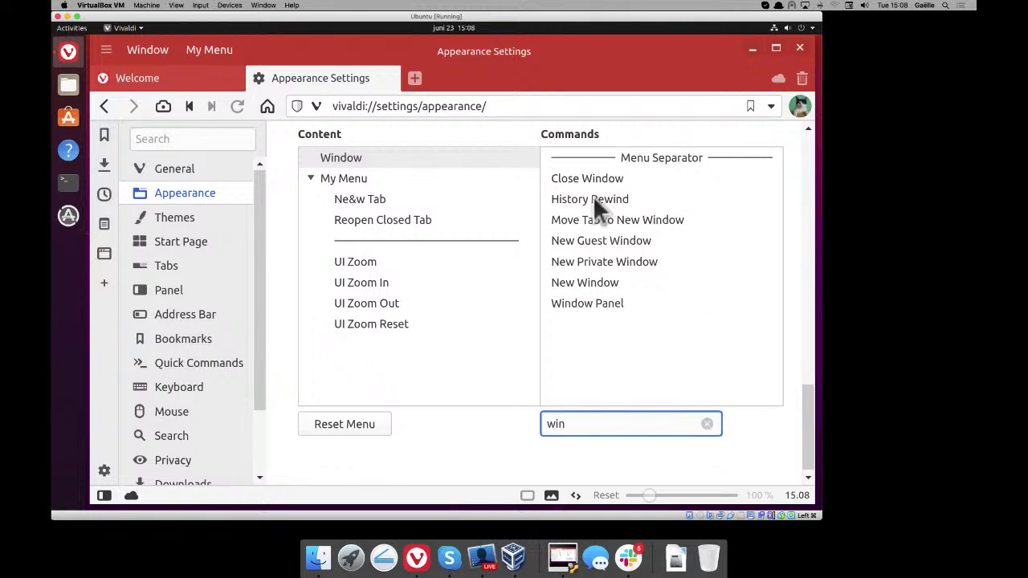
pyautogui.click(595, 262)
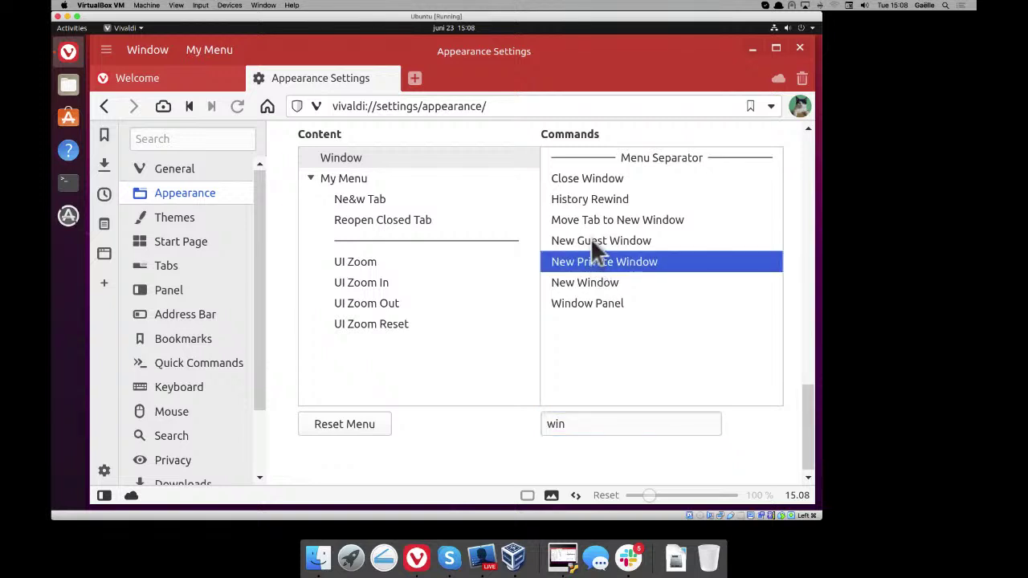
pyautogui.keyDown('shift'); pyautogui.click(591, 239); pyautogui.keyUp('shift')
pyautogui.moveTo(567, 246); pyautogui.dragTo(448, 165)
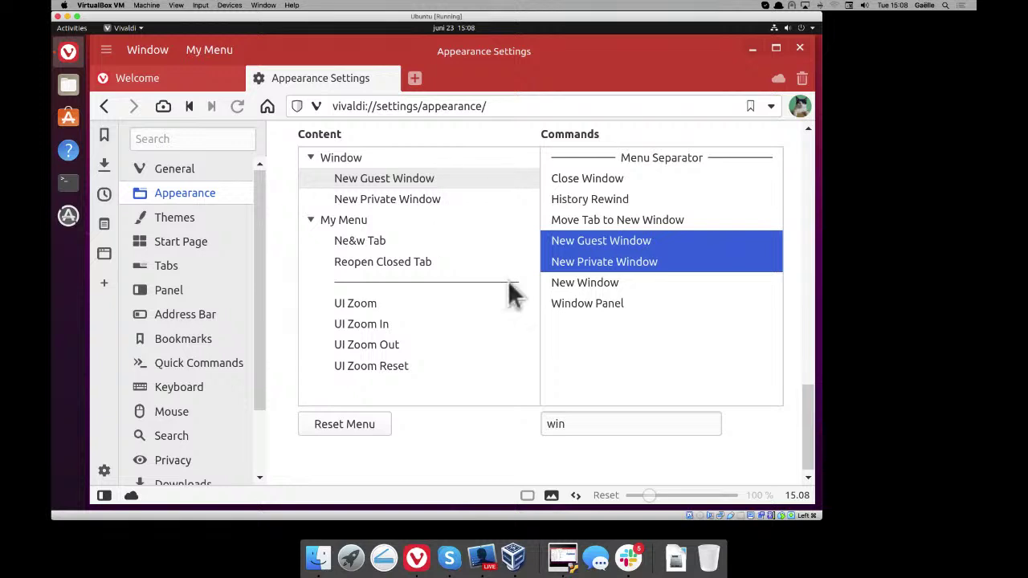
pyautogui.click(618, 425)
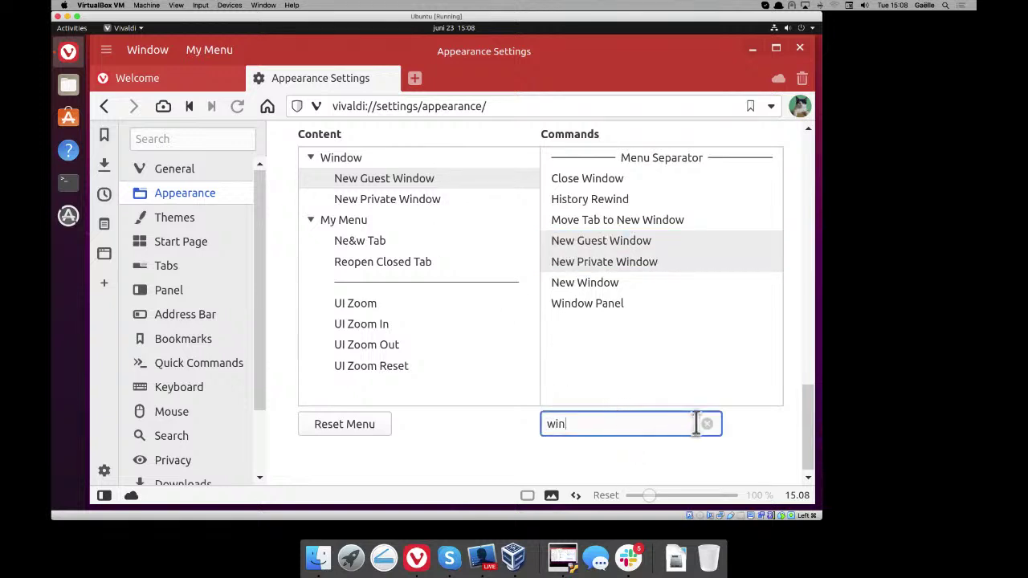
pyautogui.click(706, 424)
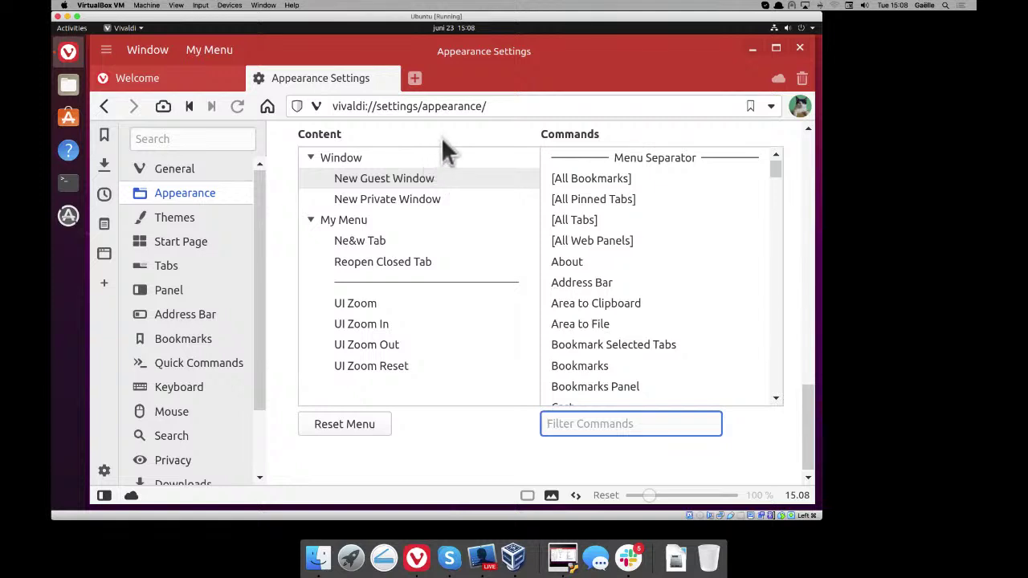
# - Switch the menu customization from Horizontal Menu to Vivaldi Button Menu
pyautogui.scroll(3, 787, 466)
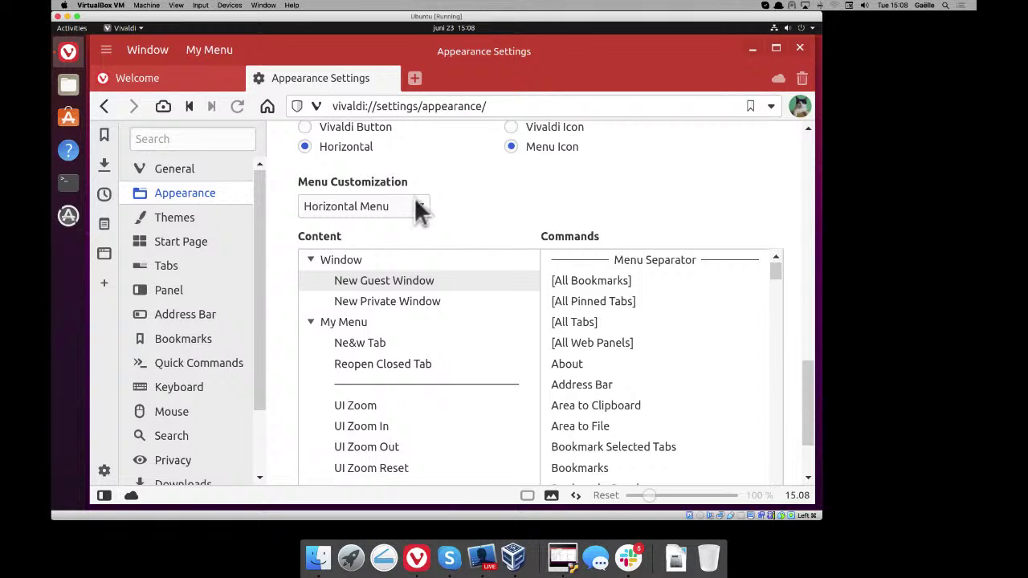
pyautogui.scroll(1, 448, 205)
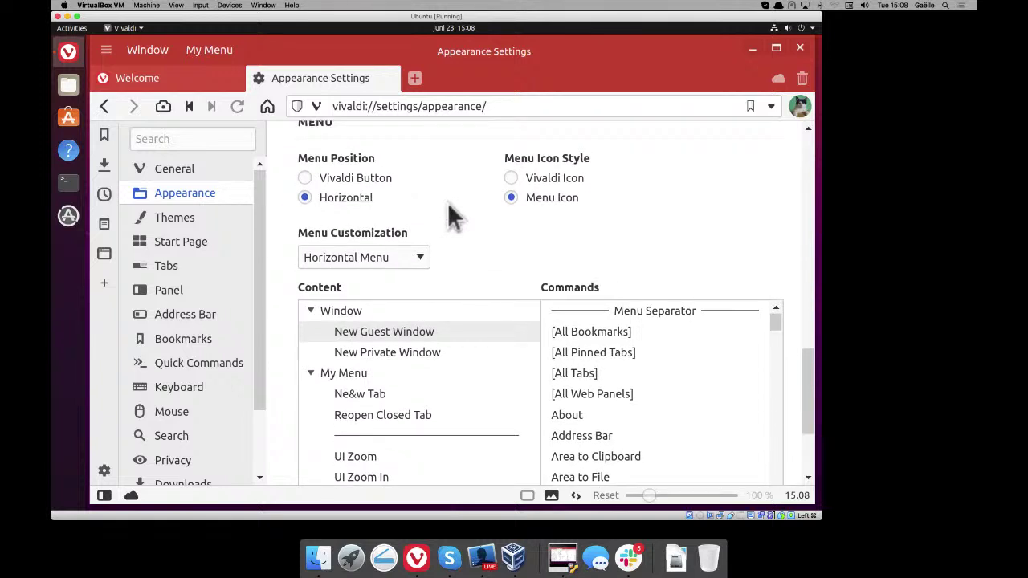
pyautogui.click(394, 257)
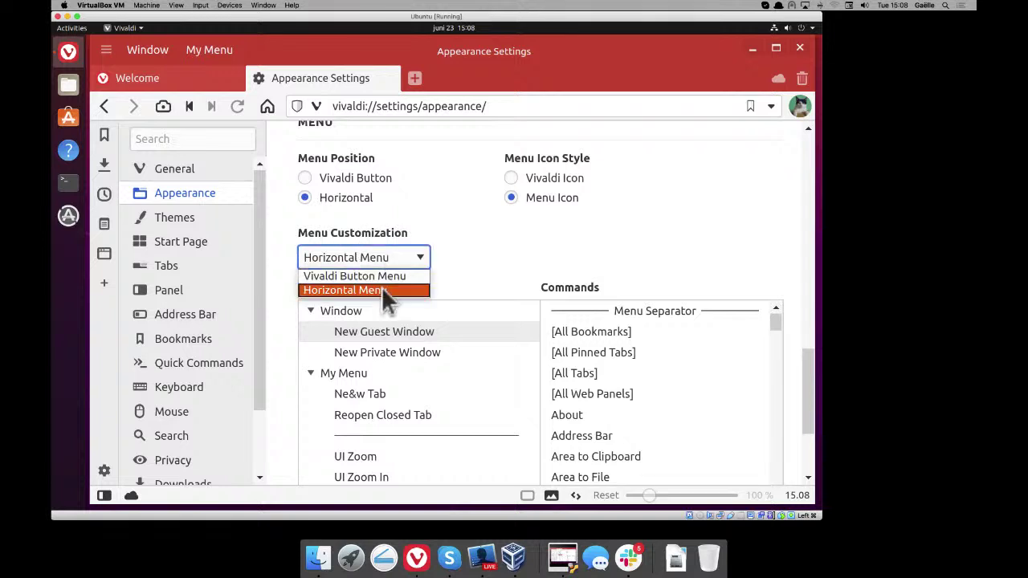
pyautogui.click(381, 277)
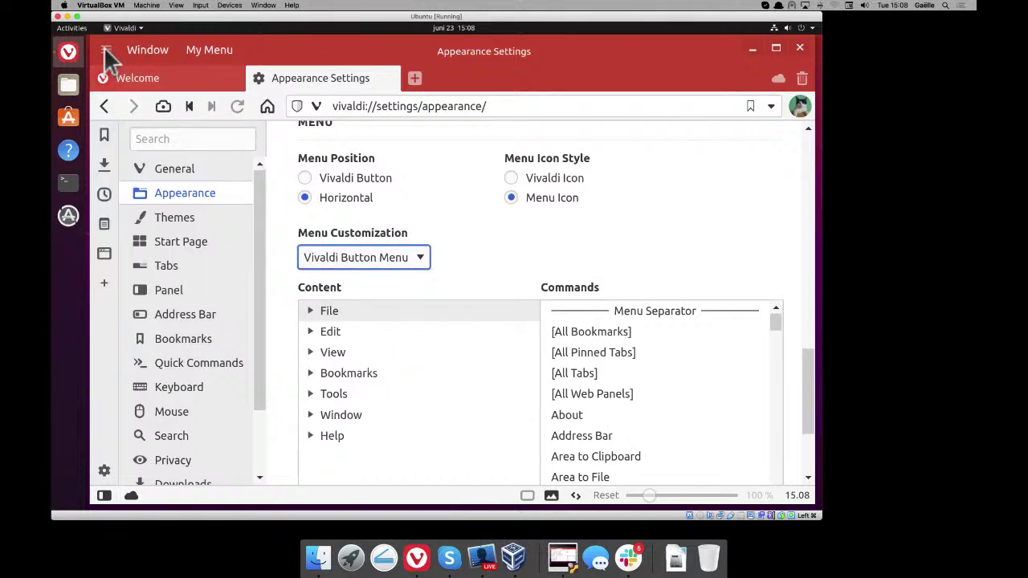
# - Set the menu position to Vivaldi Button and the menu icon style to Vivaldi Icon, looking through the button's menu
pyautogui.click(306, 176)
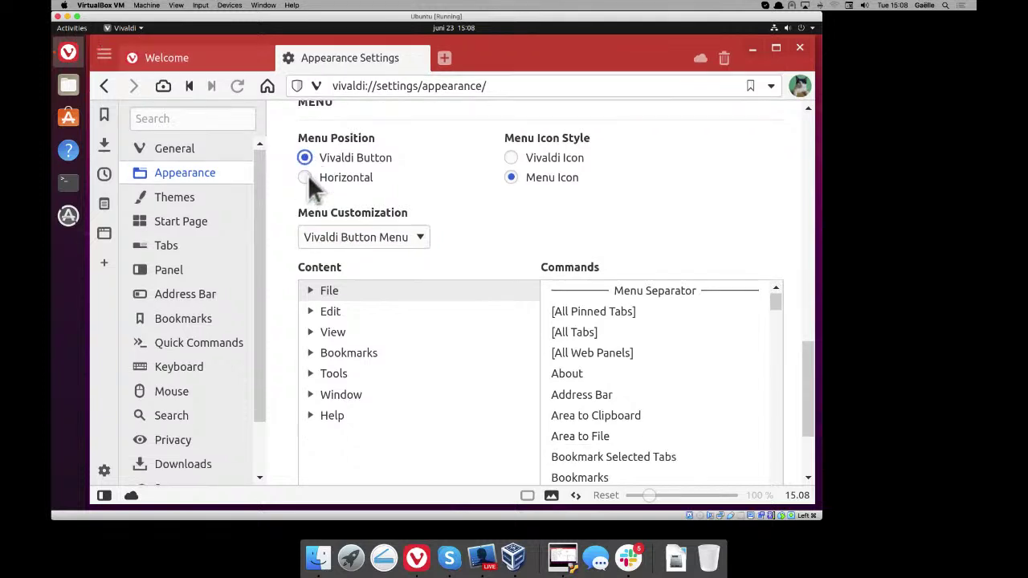
pyautogui.click(104, 54)
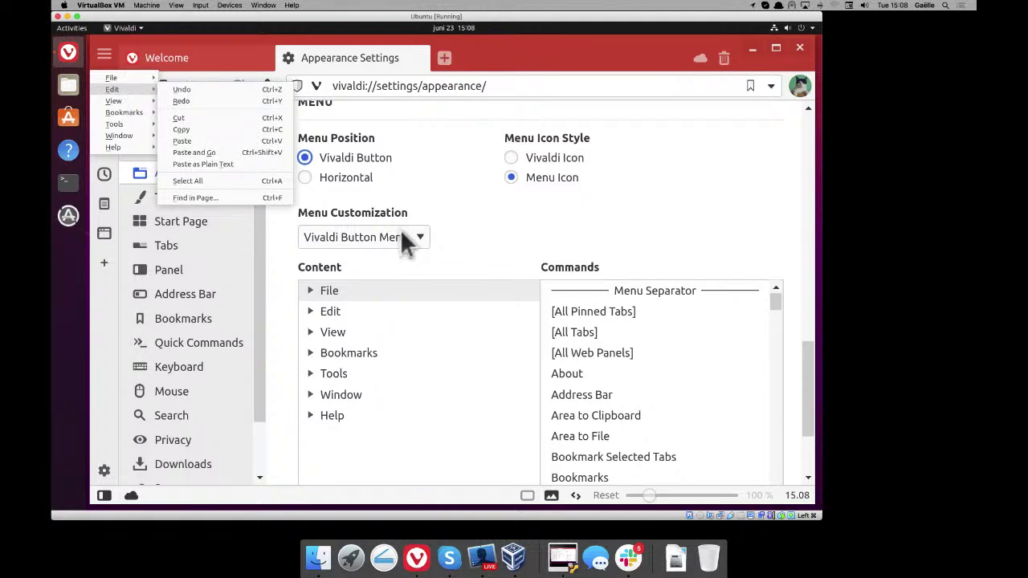
pyautogui.click(460, 212)
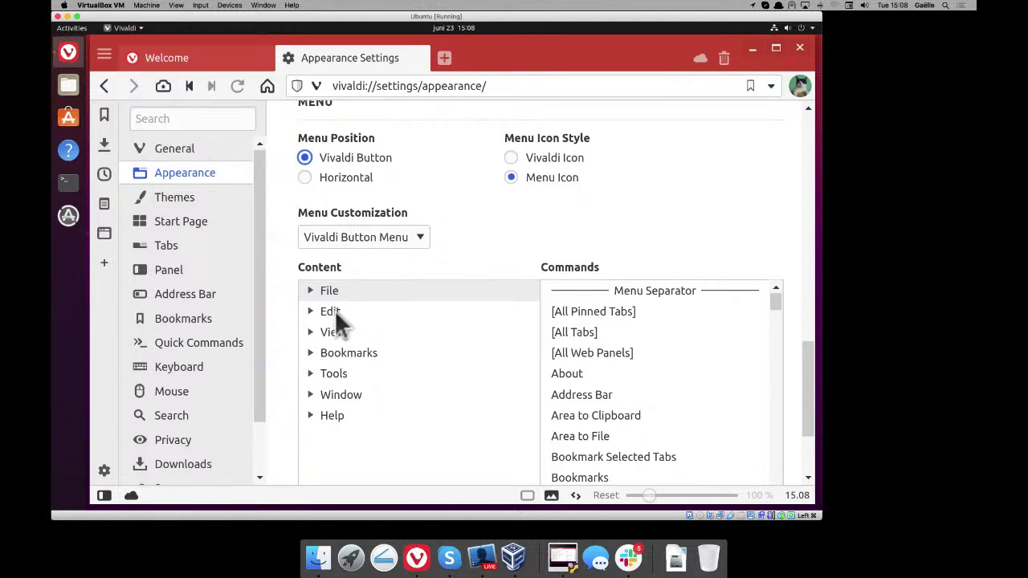
pyautogui.click(512, 157)
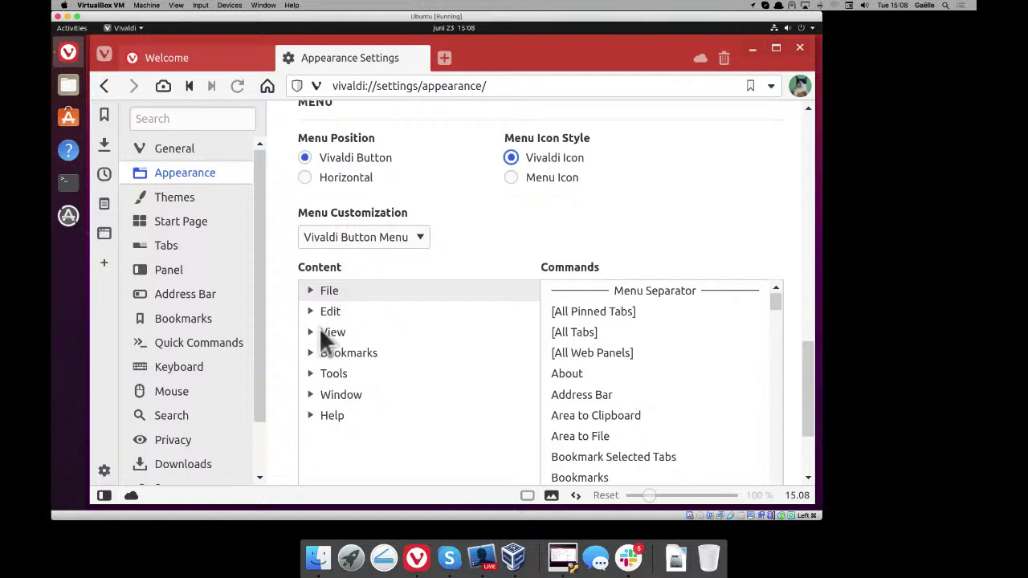
# - Delete the Edit, View, Bookmarks, Tools and Window folders from the Vivaldi Button Menu and check the button's menu
pyautogui.click(326, 312)
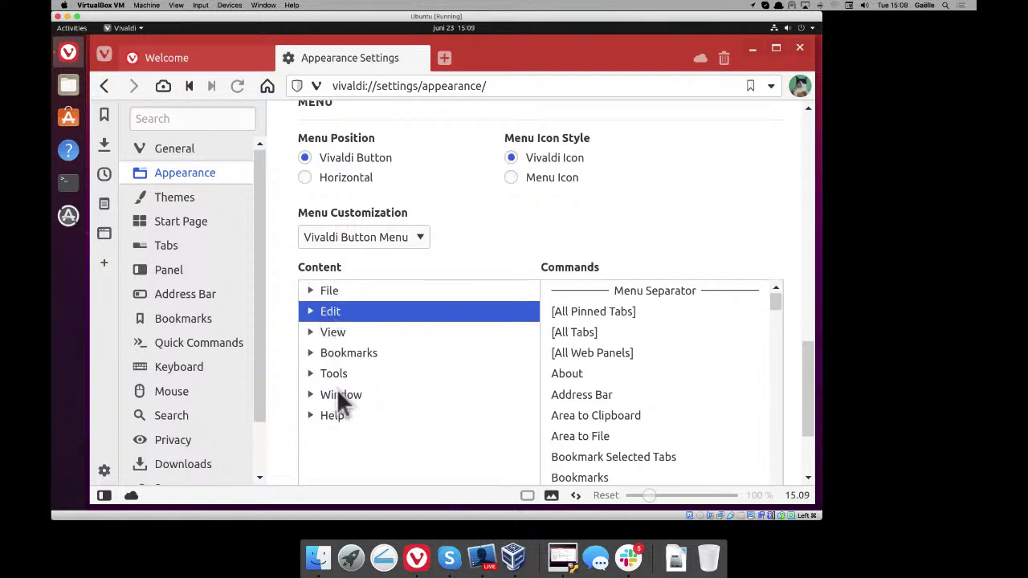
pyautogui.keyDown('shift'); pyautogui.click(338, 396); pyautogui.keyUp('shift')
pyautogui.rightClick(338, 395)
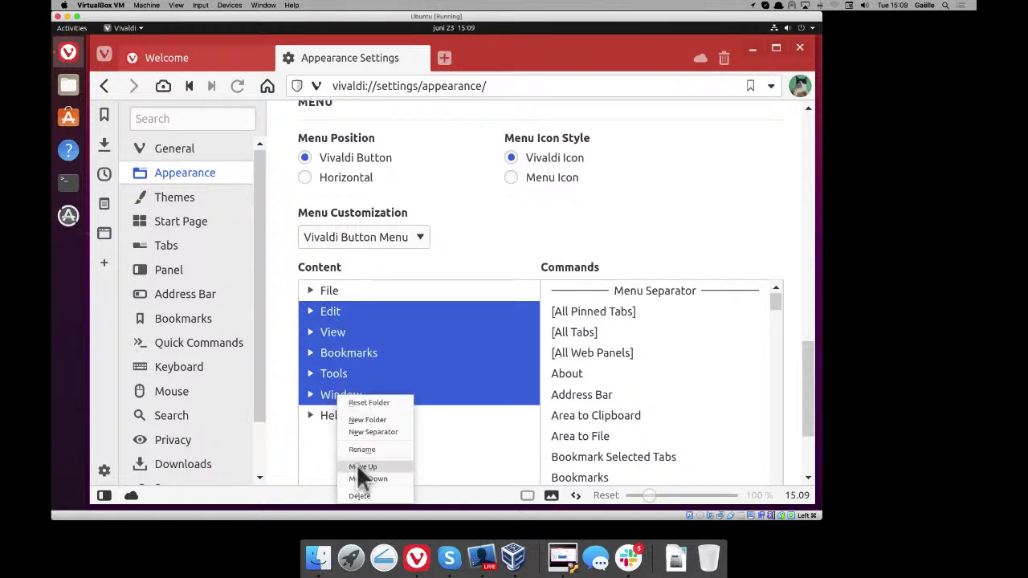
pyautogui.click(360, 497)
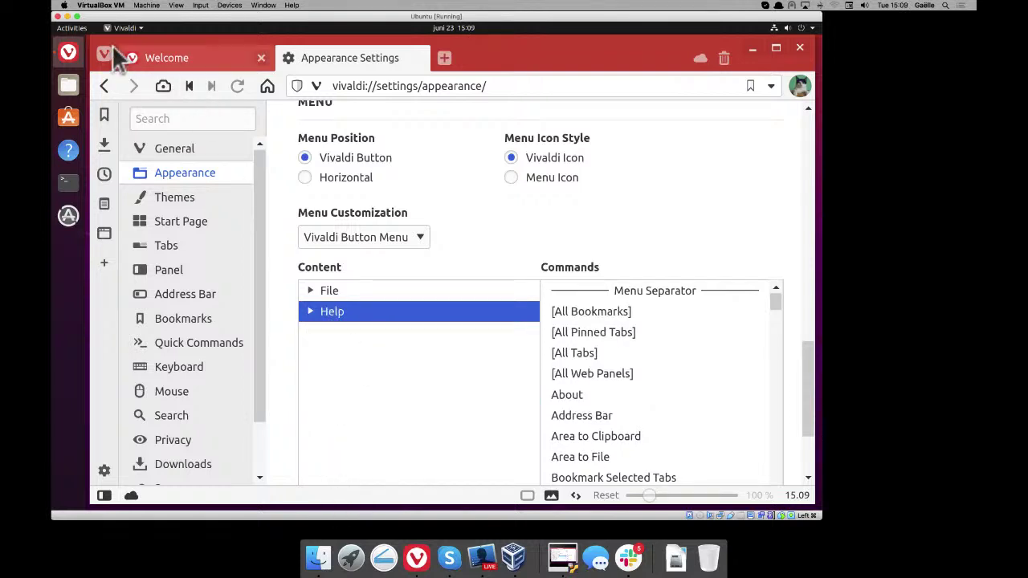
pyautogui.moveTo(110, 75)
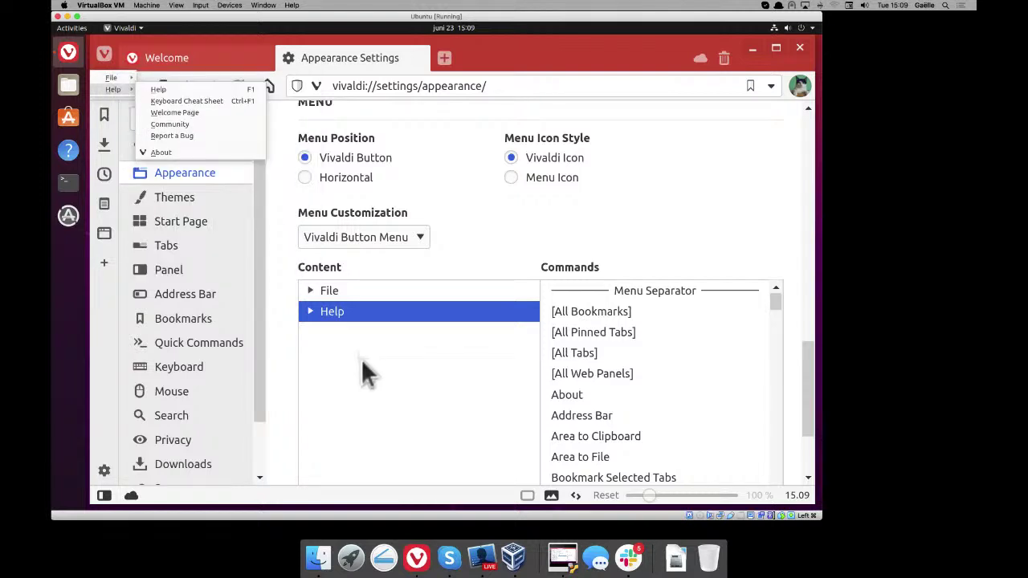
# - Delete all entries from New Window through Print in the File folder of the Vivaldi Button Menu, and collapse the folder
pyautogui.click(309, 290)
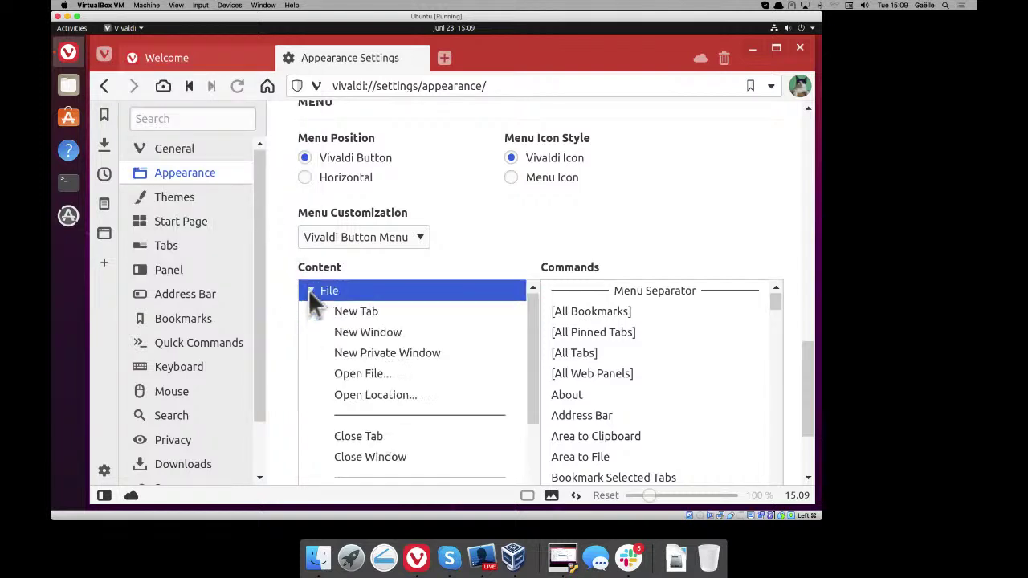
pyautogui.click(357, 334)
pyautogui.scroll(-2, 364, 415)
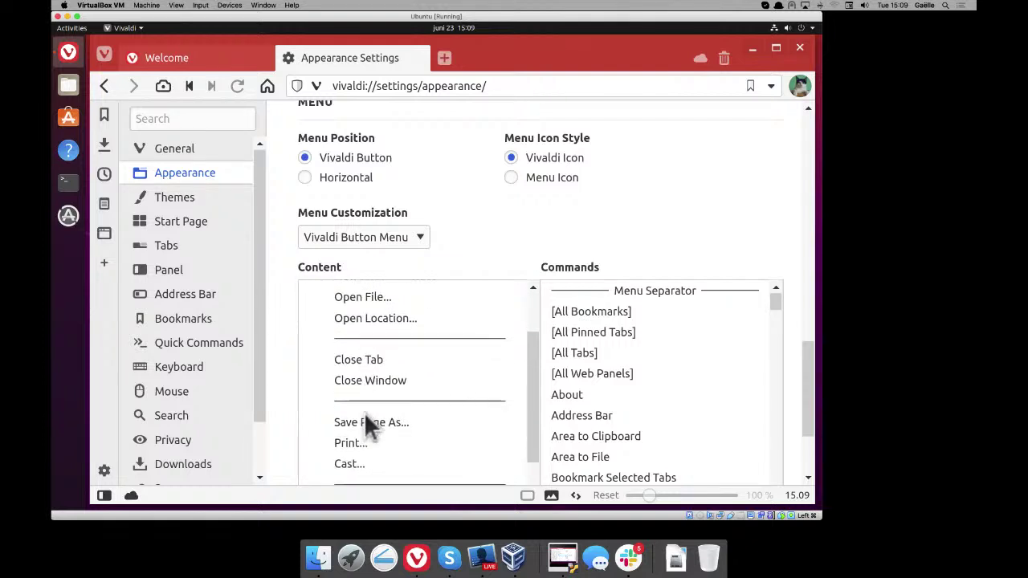
pyautogui.keyDown('shift'); pyautogui.click(358, 444); pyautogui.keyUp('shift')
pyautogui.rightClick(358, 441)
pyautogui.rightClick(359, 343)
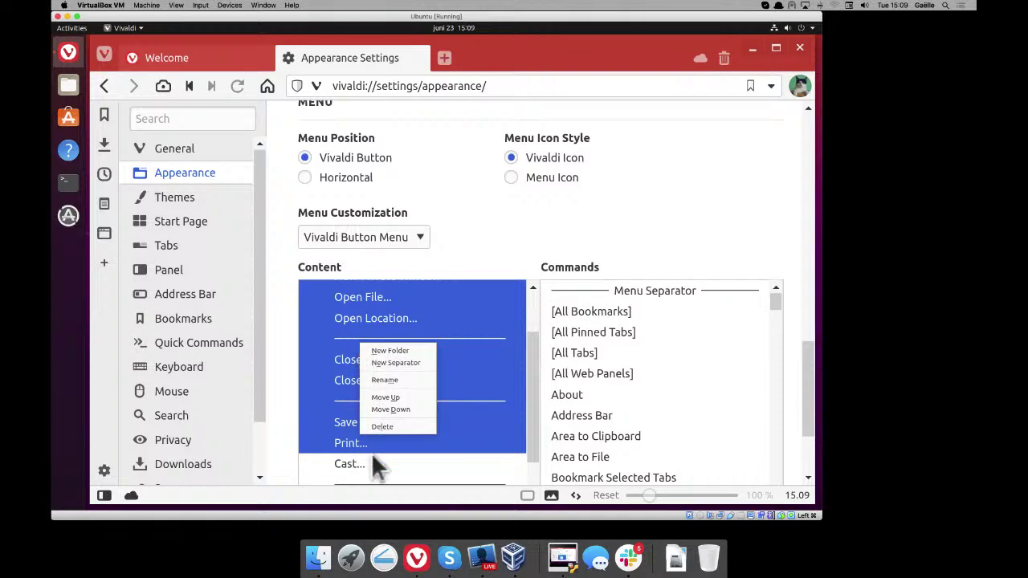
pyautogui.click(371, 424)
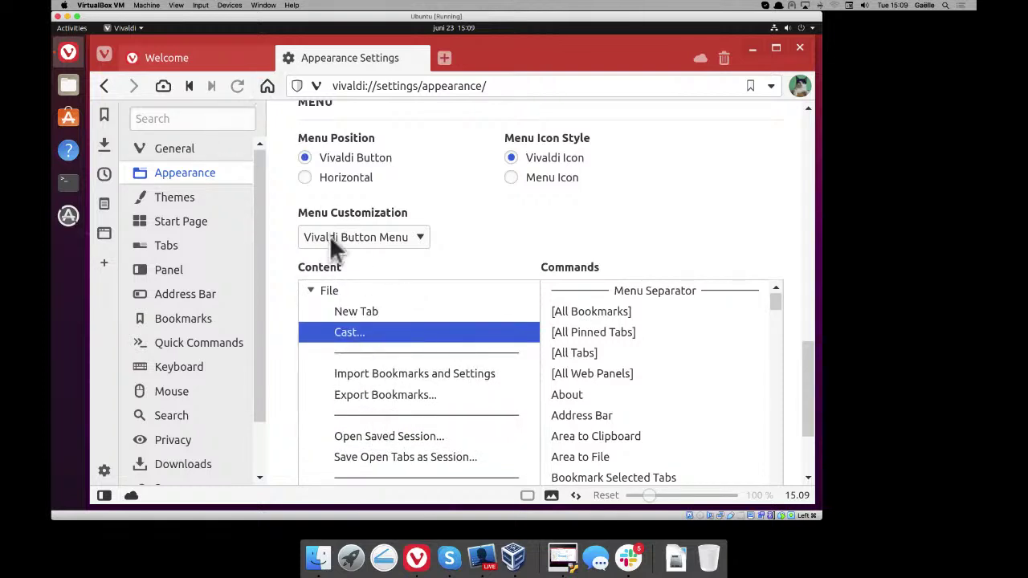
pyautogui.click(310, 290)
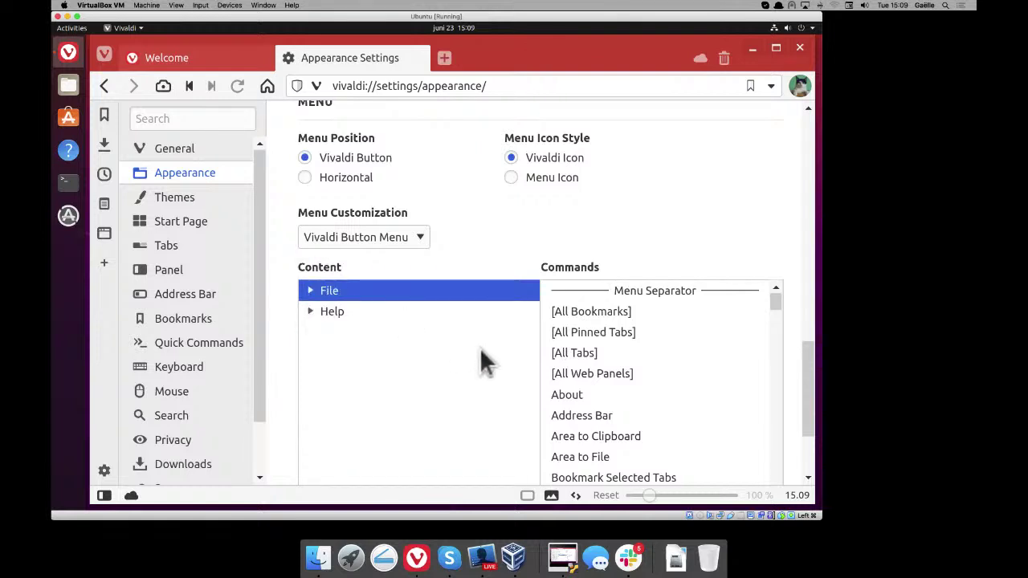
# - Reset the Vivaldi Button Menu to its default state and check the entries in the button's menu
pyautogui.scroll(-3, 480, 351)
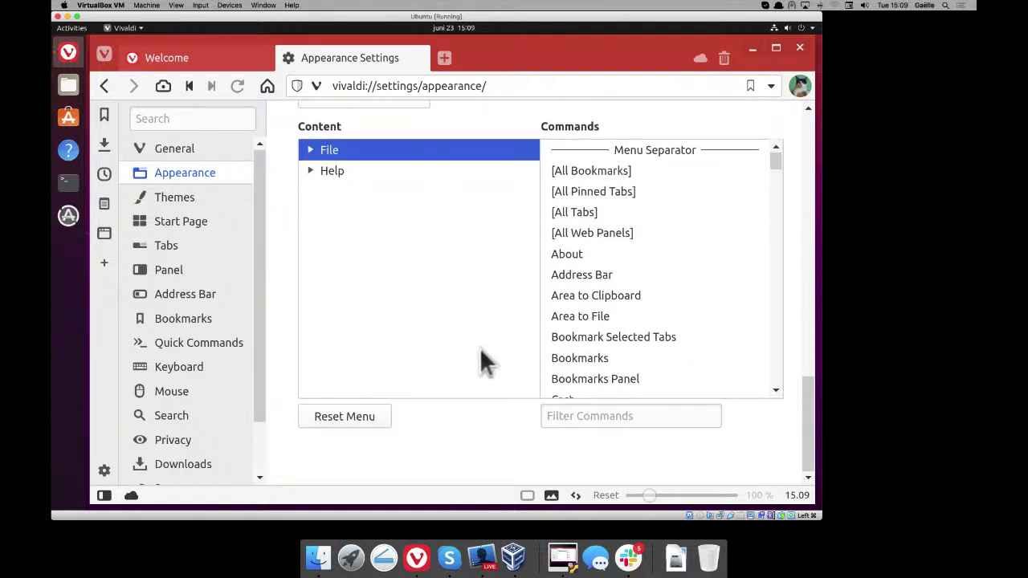
pyautogui.click(344, 416)
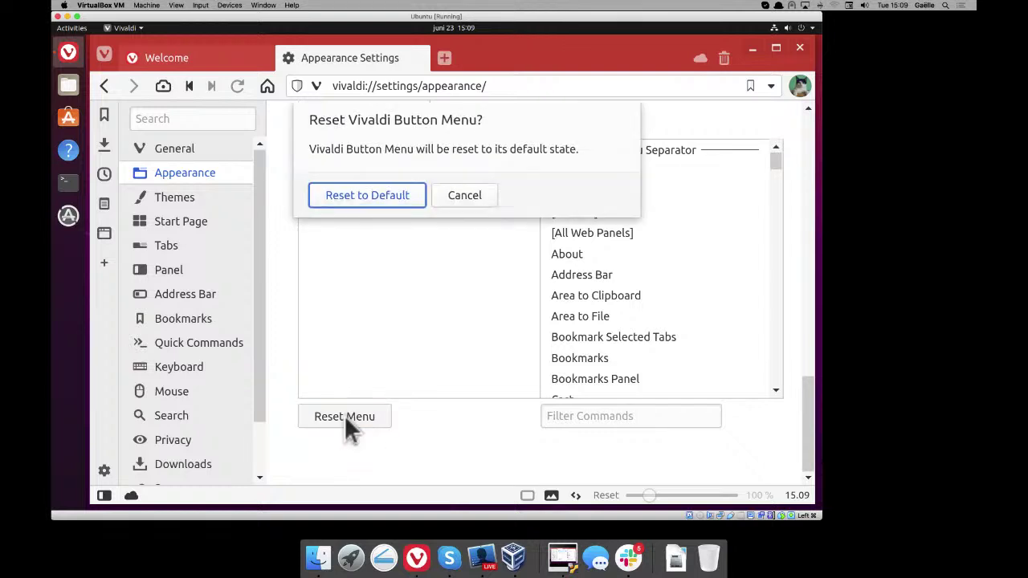
pyautogui.click(366, 199)
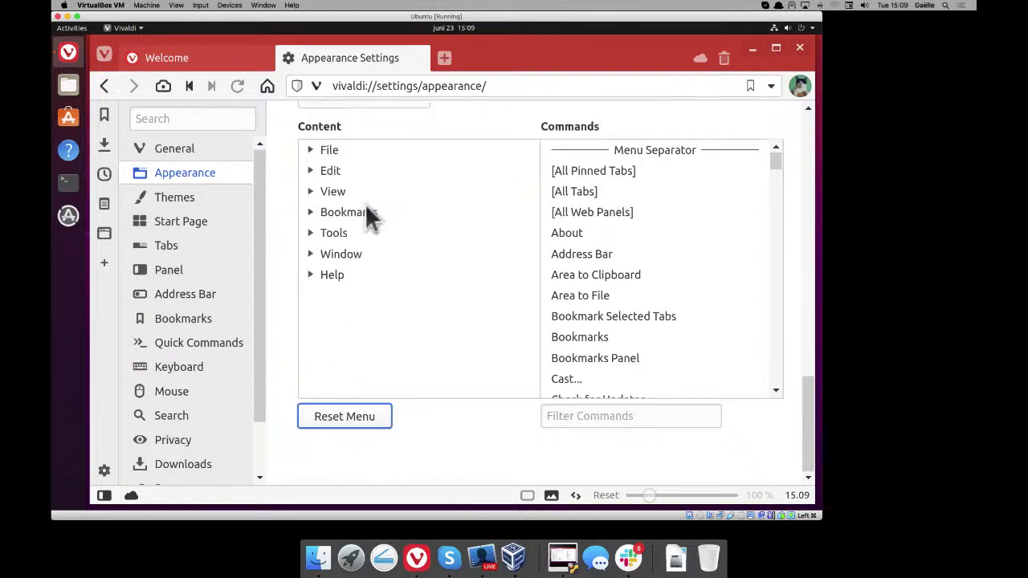
pyautogui.click(104, 54)
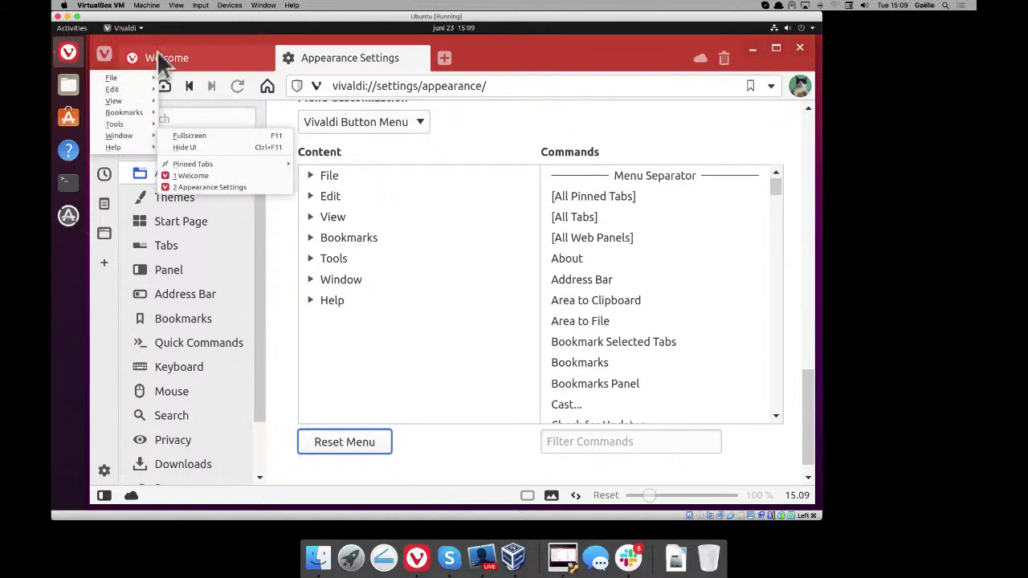
pyautogui.click(543, 50)
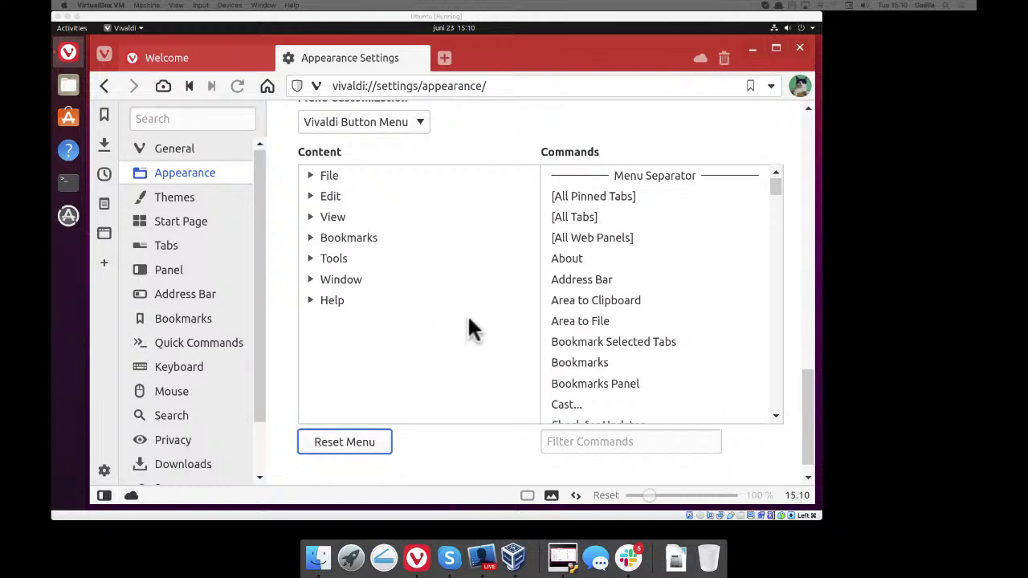
pyautogui.moveTo(809, 423); pyautogui.dragTo(814, 394)
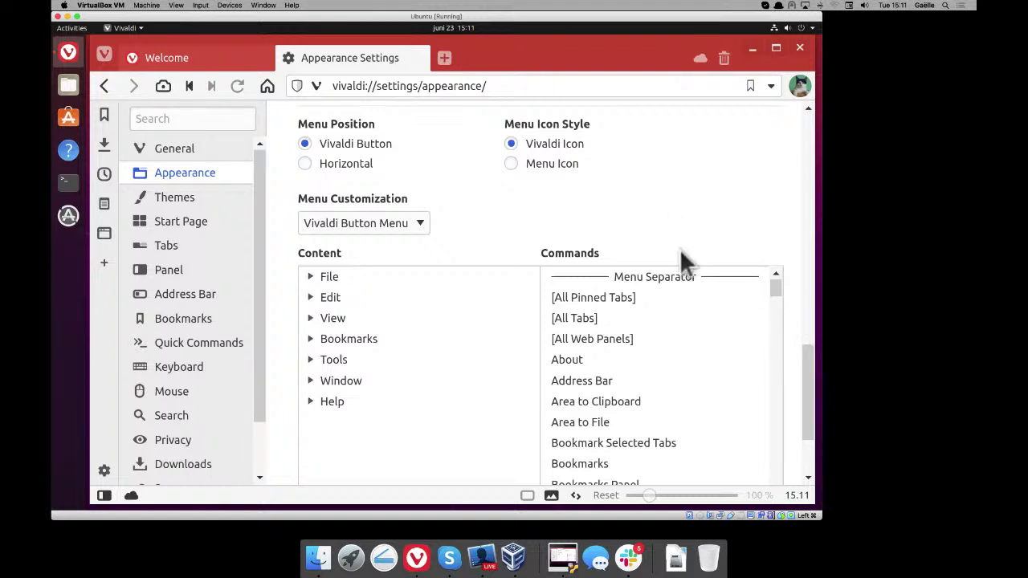
pyautogui.scroll(-3, 707, 249)
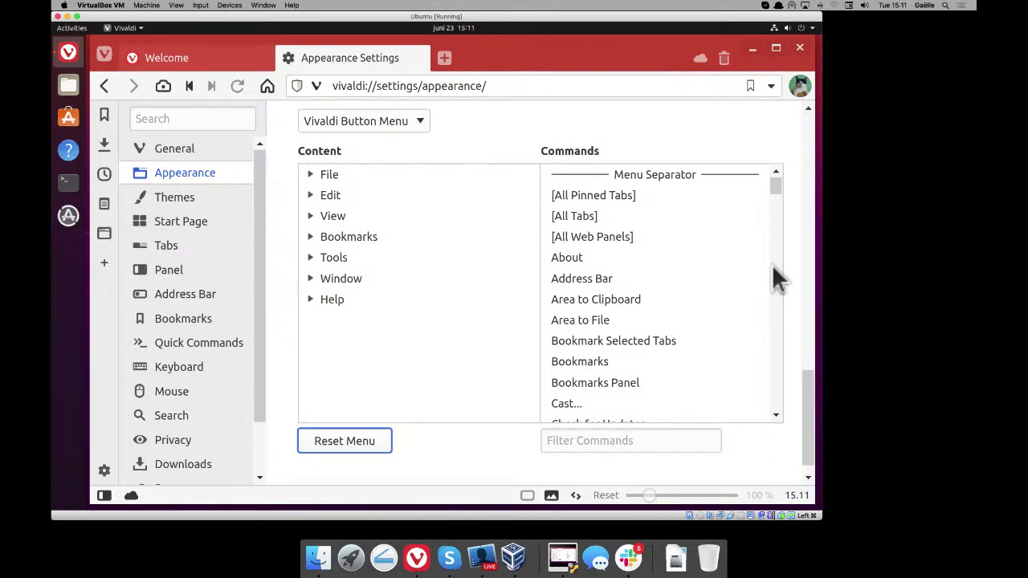
# - Filter the available commands for the Vivaldi Button Menu by "Hi"
pyautogui.click(604, 440)
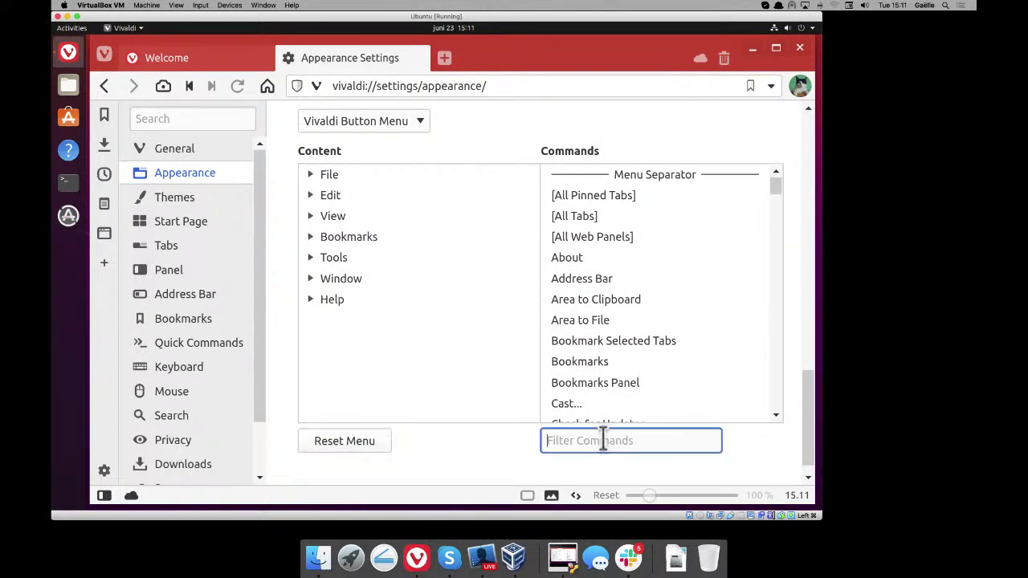
pyautogui.write('Hi')
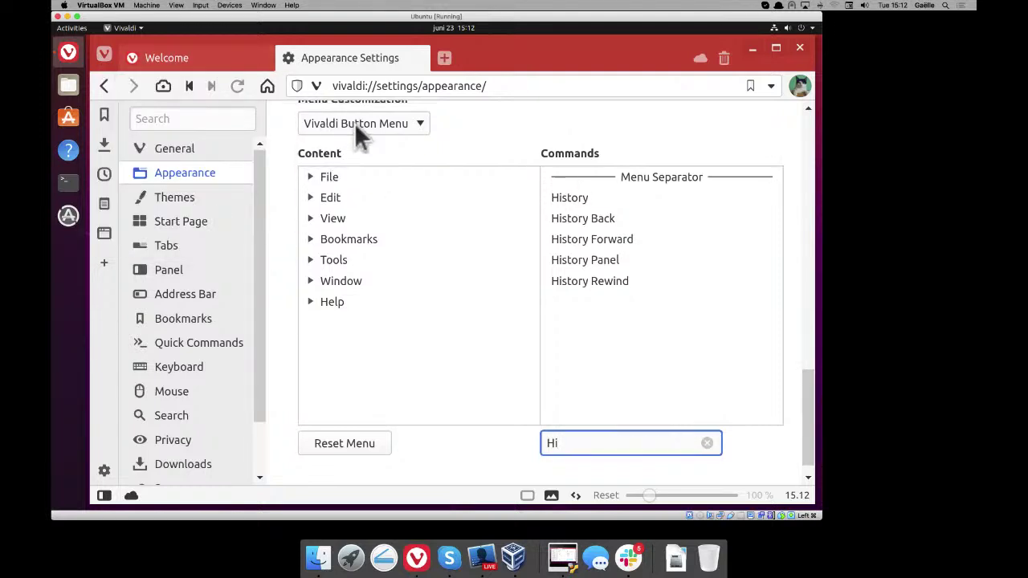
# - Switch the menu position to Horizontal, check the My Menu entries, and set the position back to Vivaldi Button
pyautogui.scroll(1, 413, 174)
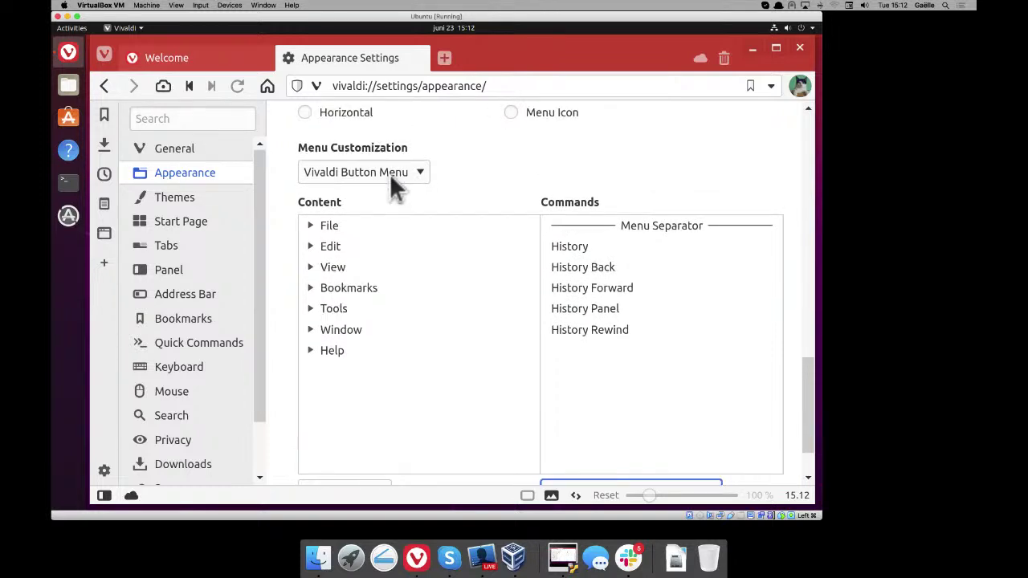
pyautogui.scroll(1, 389, 173)
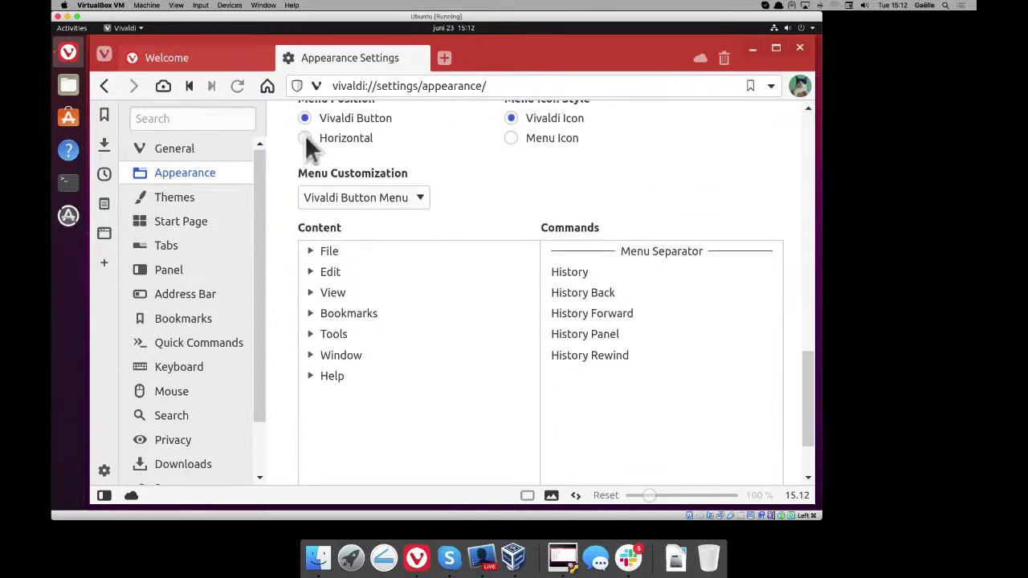
pyautogui.click(305, 137)
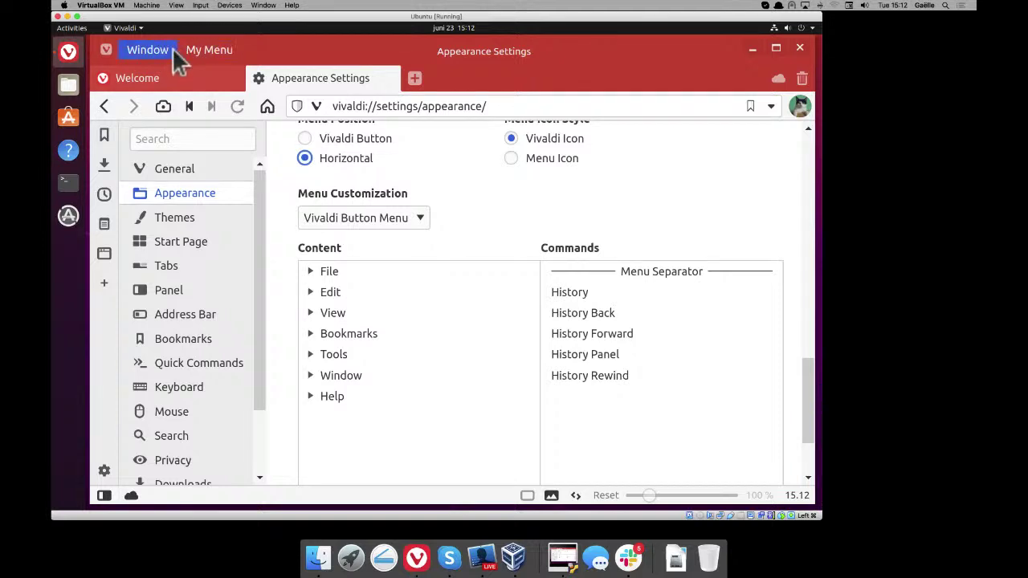
pyautogui.moveTo(163, 53)
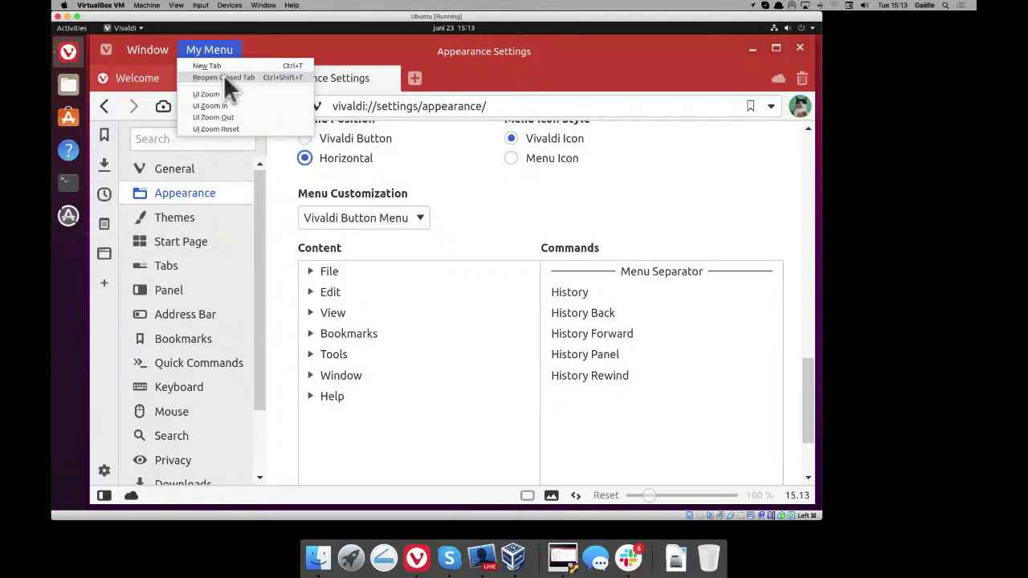
pyautogui.click(444, 192)
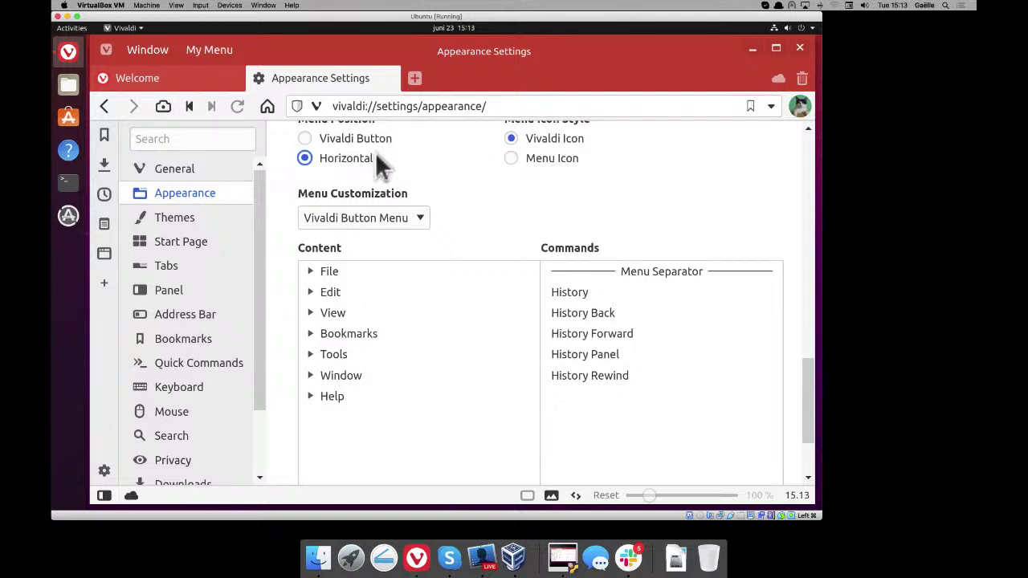
pyautogui.click(304, 138)
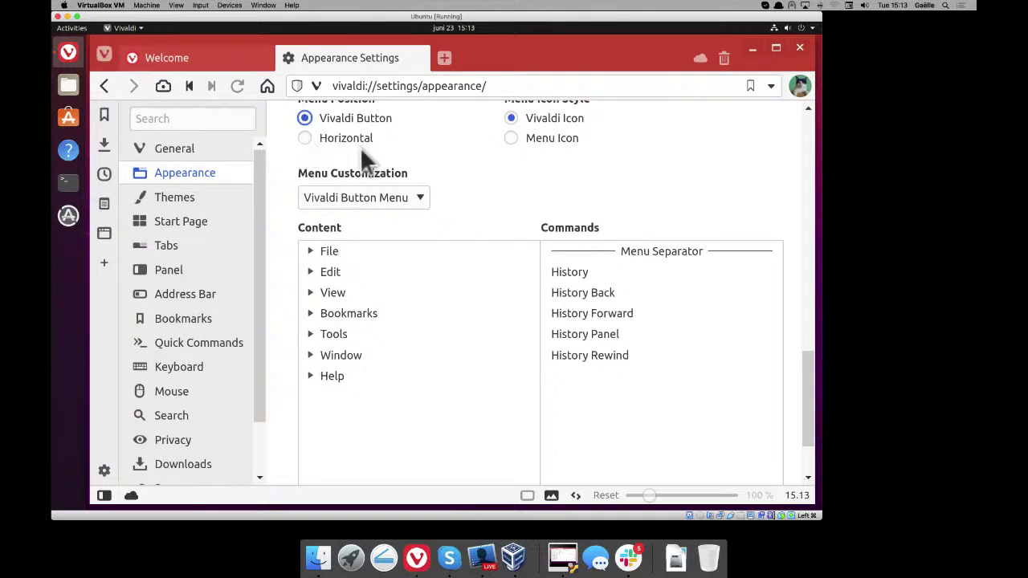
# - Show the Notes panel and enlarge its notes list so that all notes down to Trash fit
pyautogui.click(103, 202)
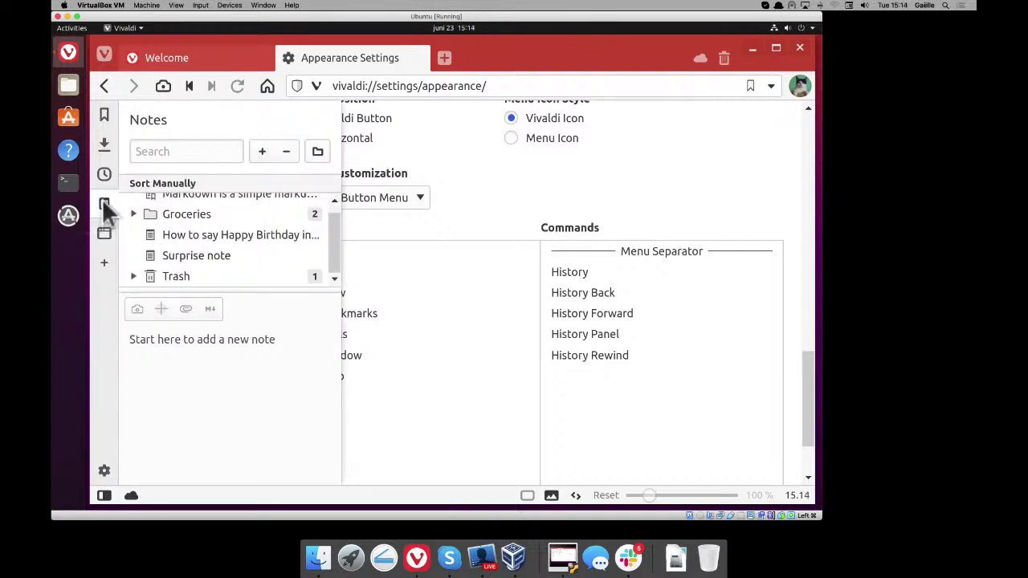
pyautogui.scroll(1, 199, 245)
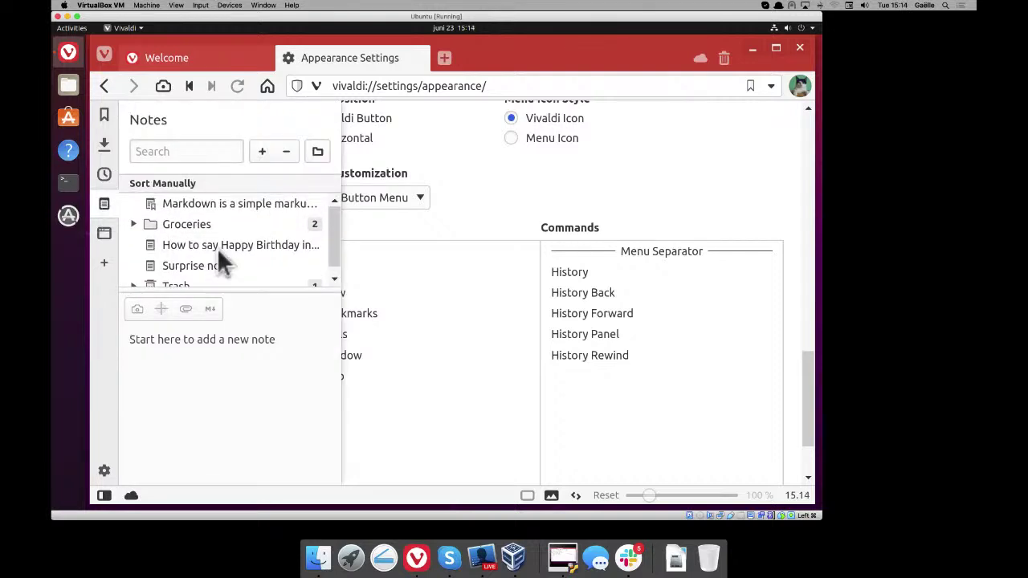
pyautogui.moveTo(216, 286); pyautogui.dragTo(219, 316)
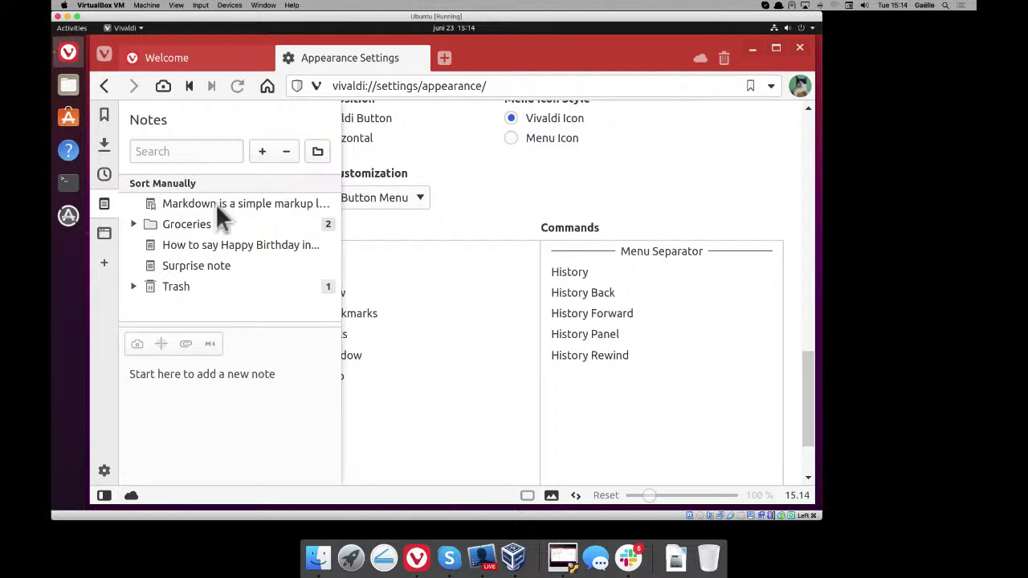
# - Try sorting the notes by Title, Address and Content, and finally sort them by Date Created
pyautogui.click(172, 184)
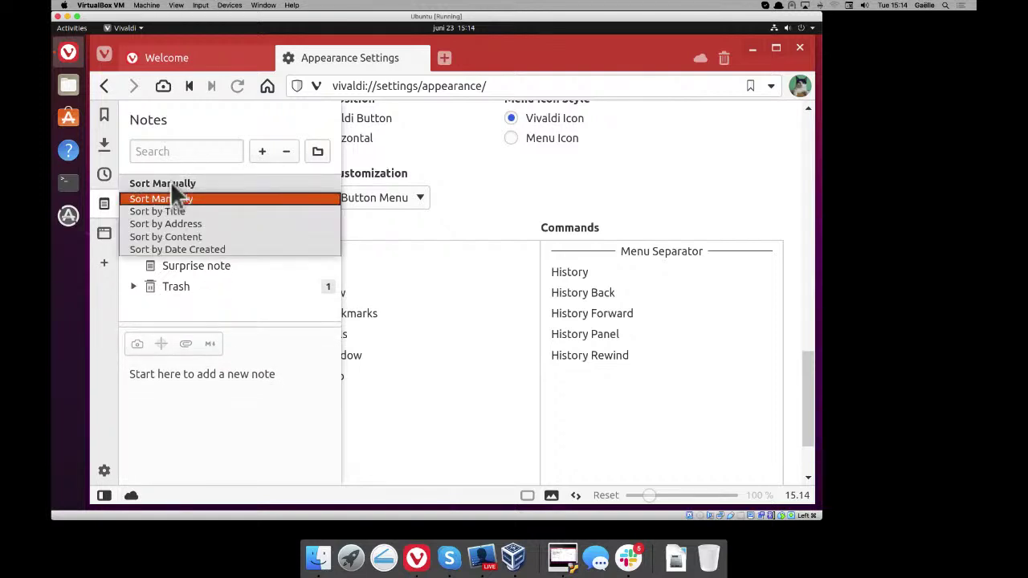
pyautogui.click(162, 210)
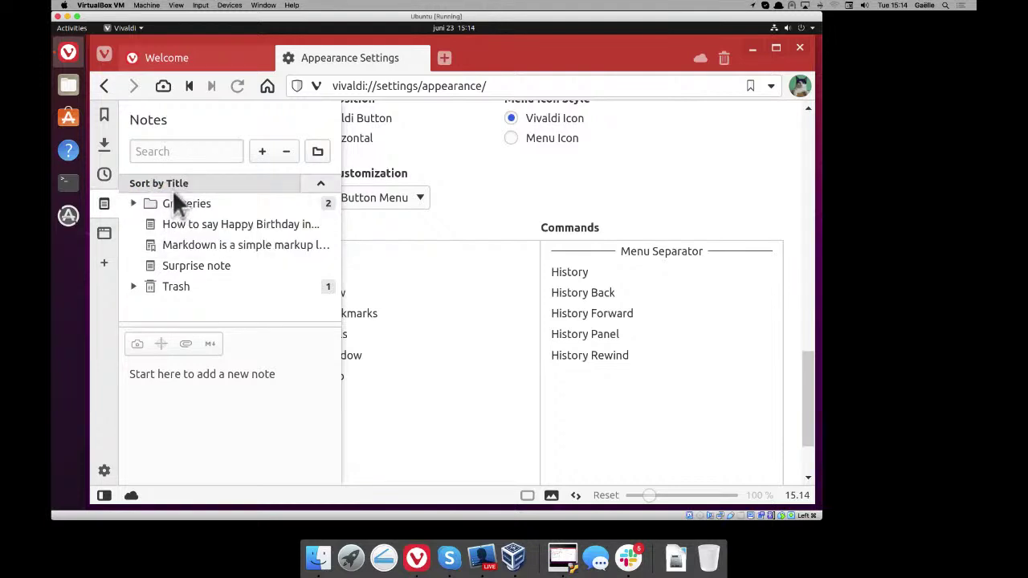
pyautogui.click(175, 183)
pyautogui.click(172, 220)
pyautogui.click(175, 182)
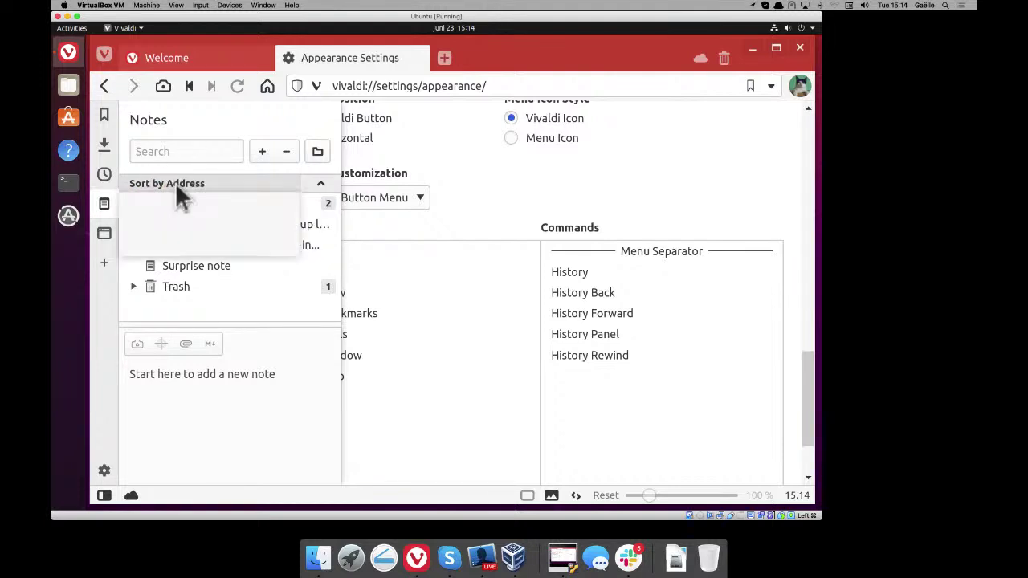
pyautogui.click(171, 236)
pyautogui.click(180, 186)
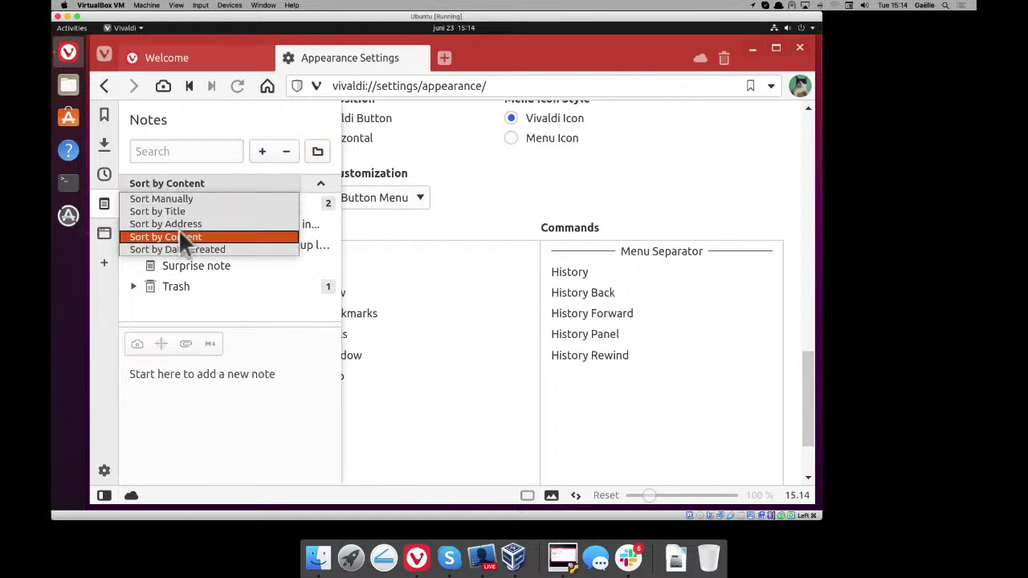
pyautogui.click(177, 248)
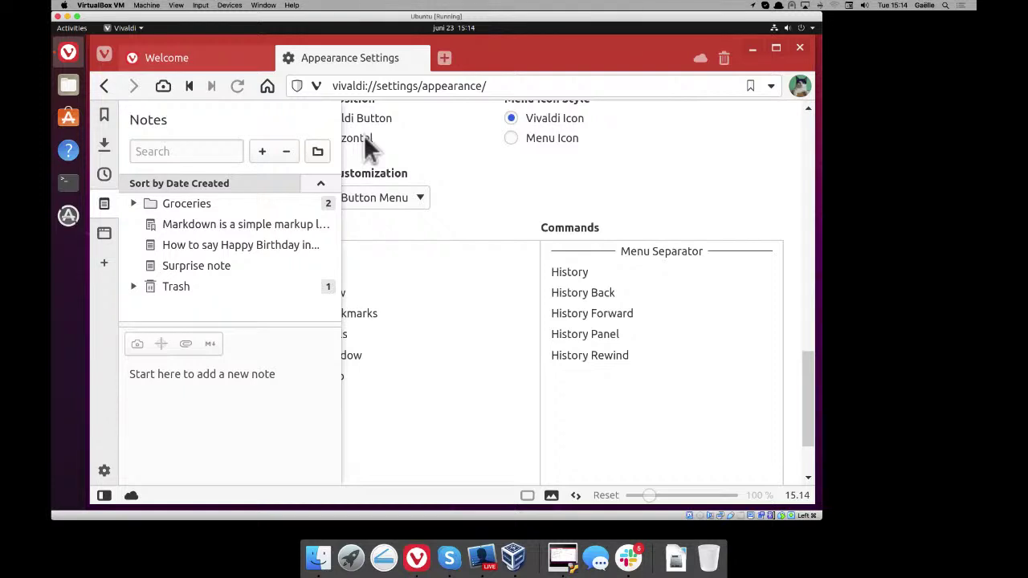
# - Search Wikipedia for "midsummer" in a new tab using the "w" search nickname
pyautogui.press('super+t')
pyautogui.click(476, 180)
pyautogui.click(446, 57)
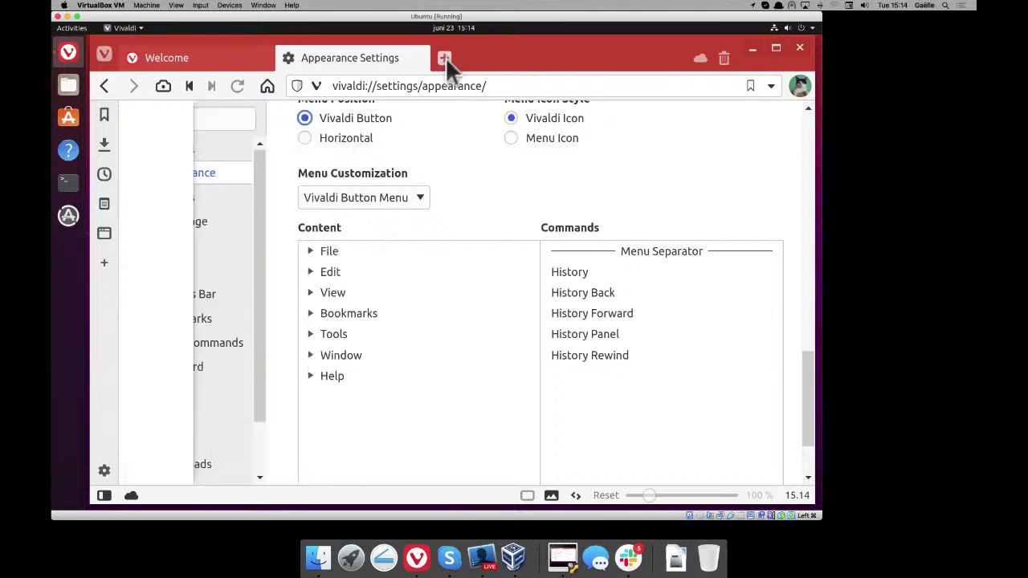
pyautogui.write('w')
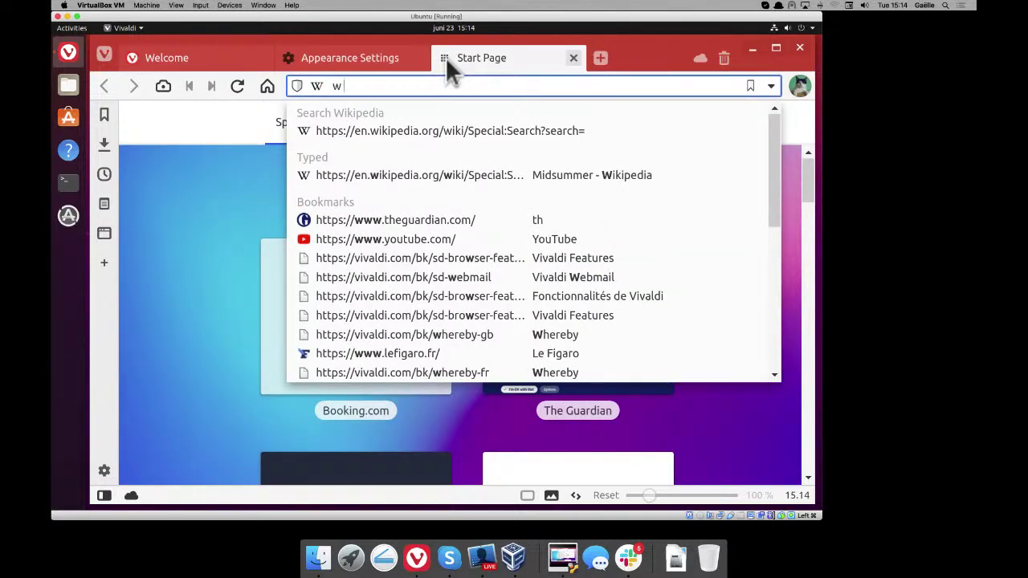
pyautogui.write(' midsummer')
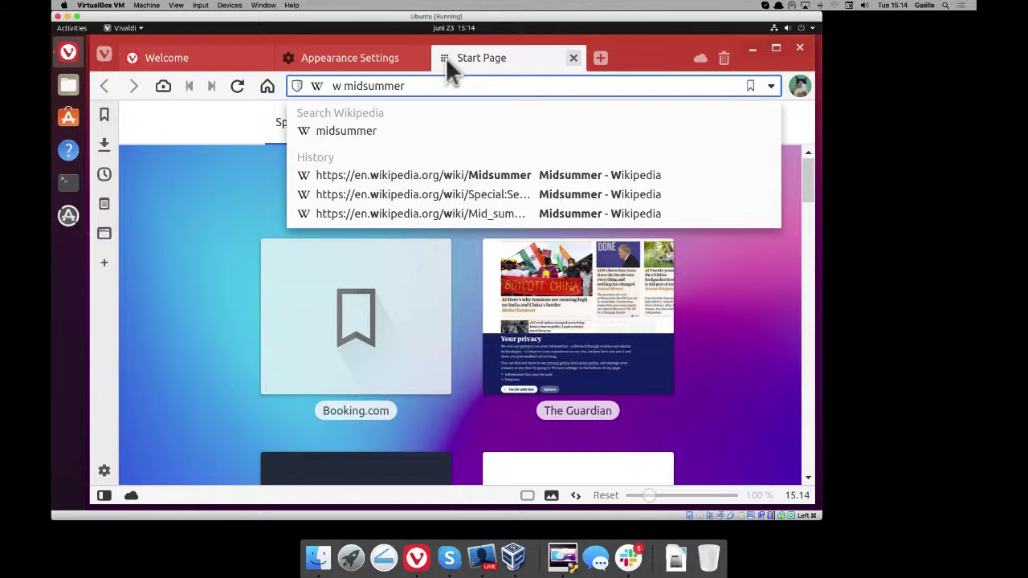
pyautogui.press('Return')
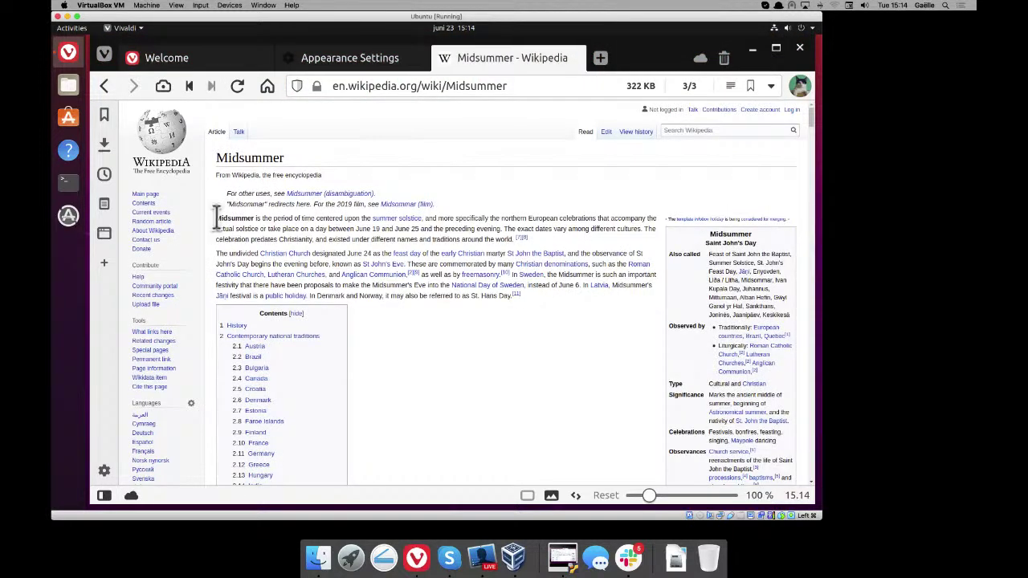
# - Copy the first paragraph of the Midsummer article to a new note
pyautogui.moveTo(217, 218); pyautogui.dragTo(517, 230)
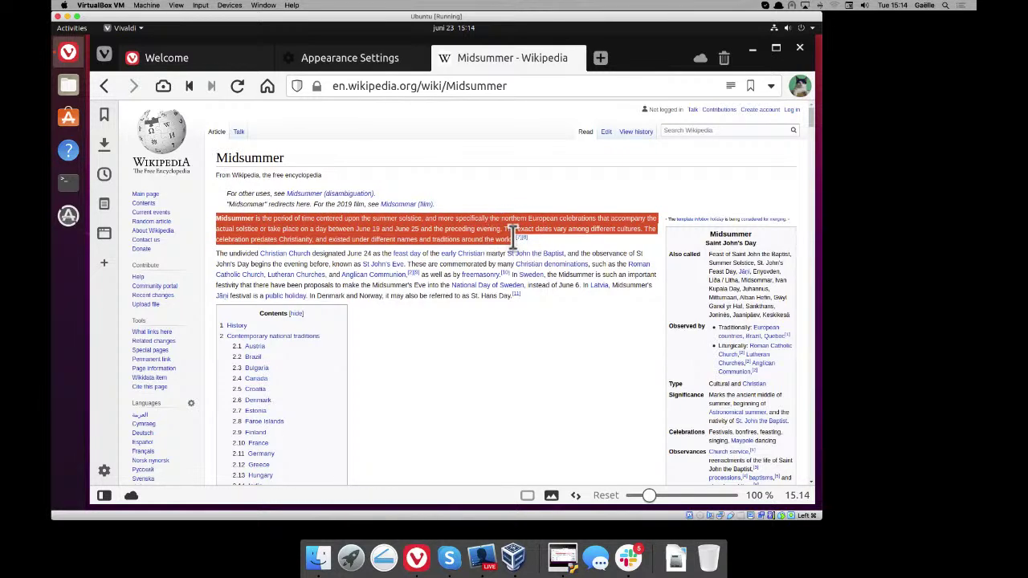
pyautogui.rightClick(452, 224)
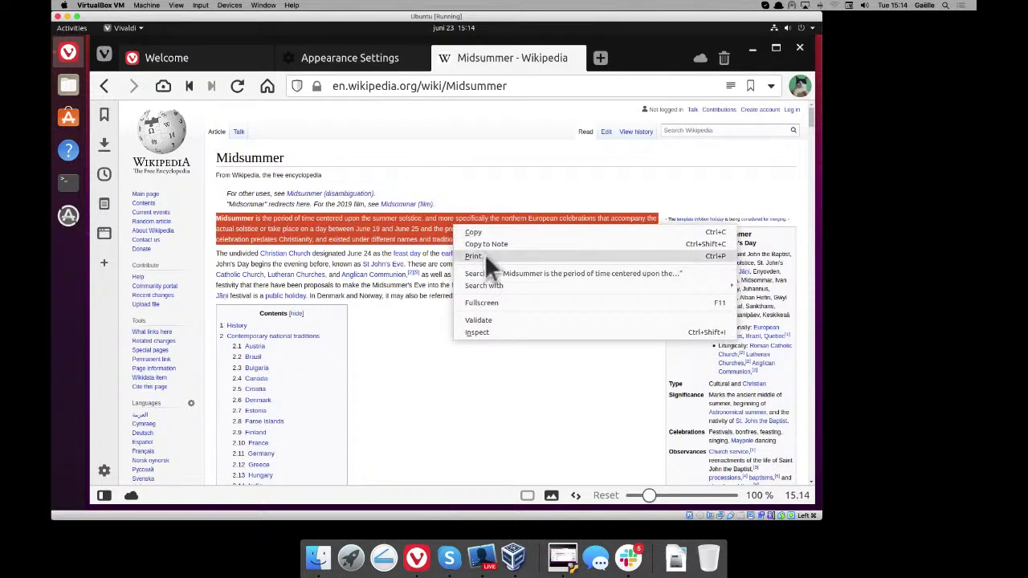
pyautogui.click(485, 246)
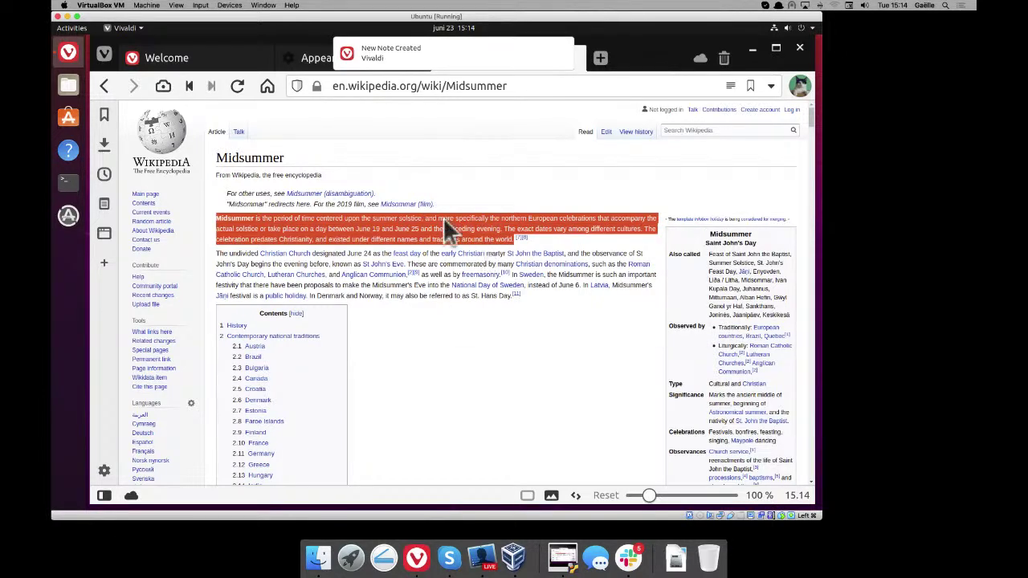
pyautogui.moveTo(391, 47)
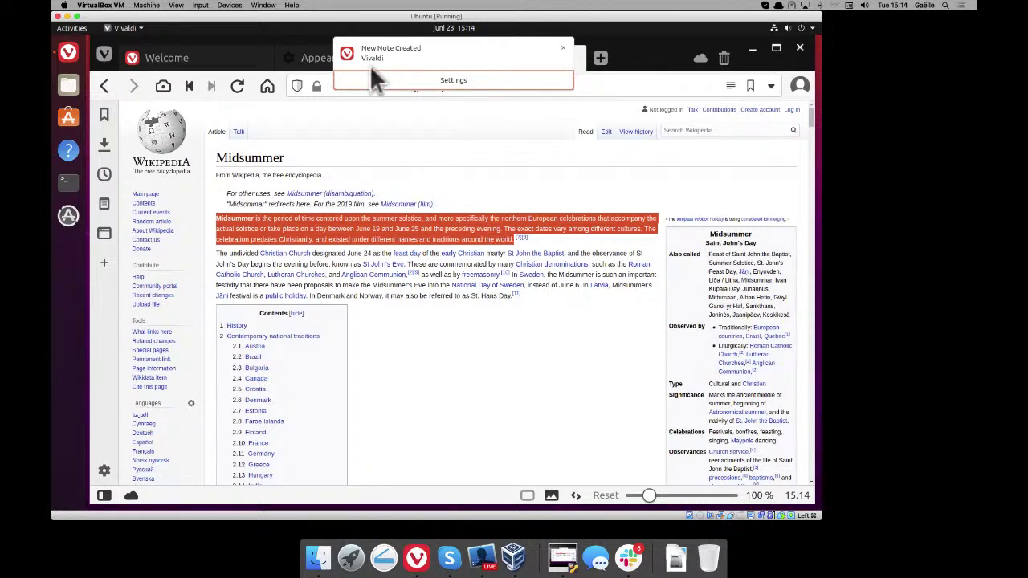
# - Look at the Surprise note and the new Midsummer note in the Notes panel, and open the latter's attached screenshot
pyautogui.click(103, 207)
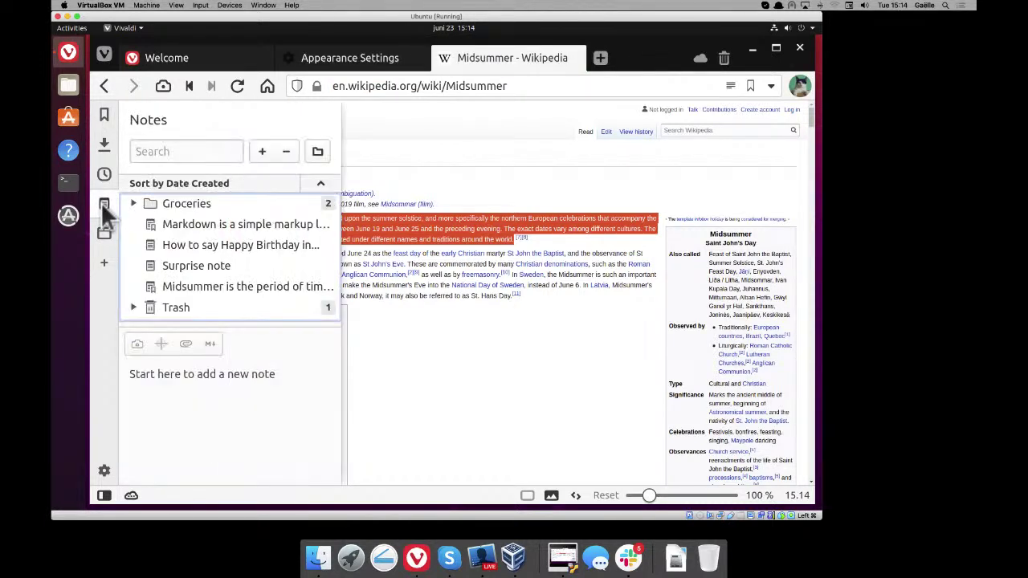
pyautogui.click(187, 265)
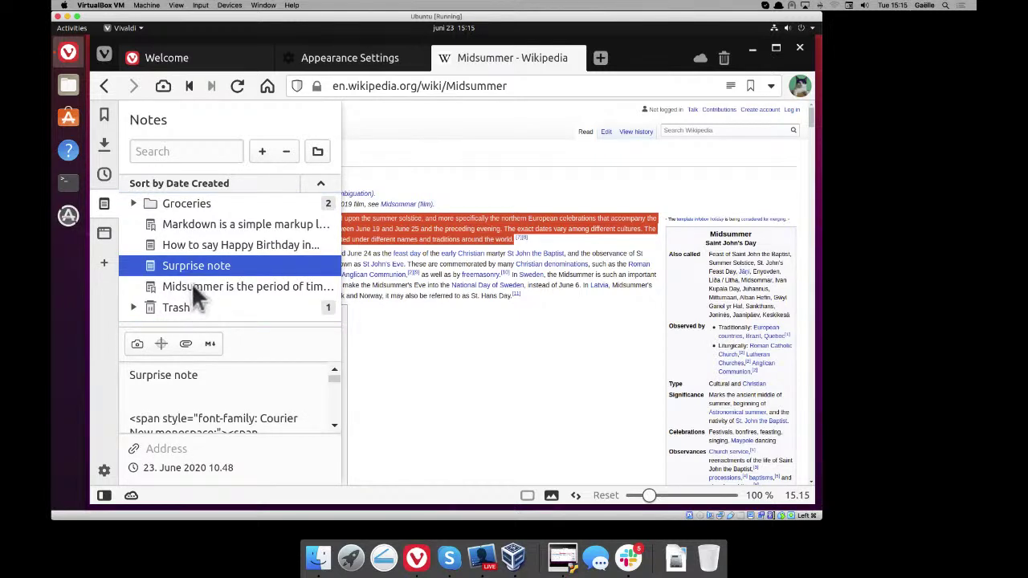
pyautogui.click(193, 287)
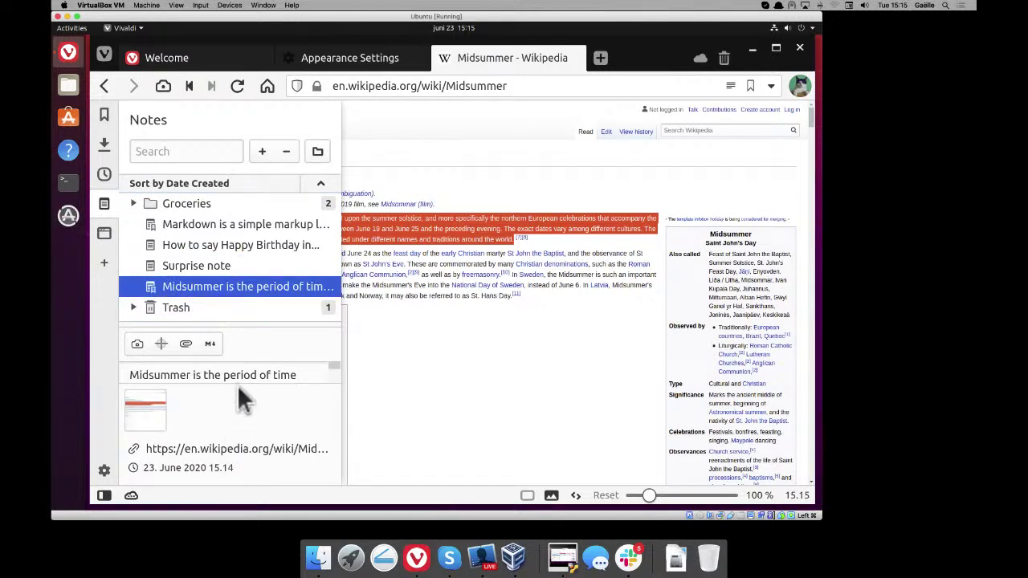
pyautogui.click(145, 405)
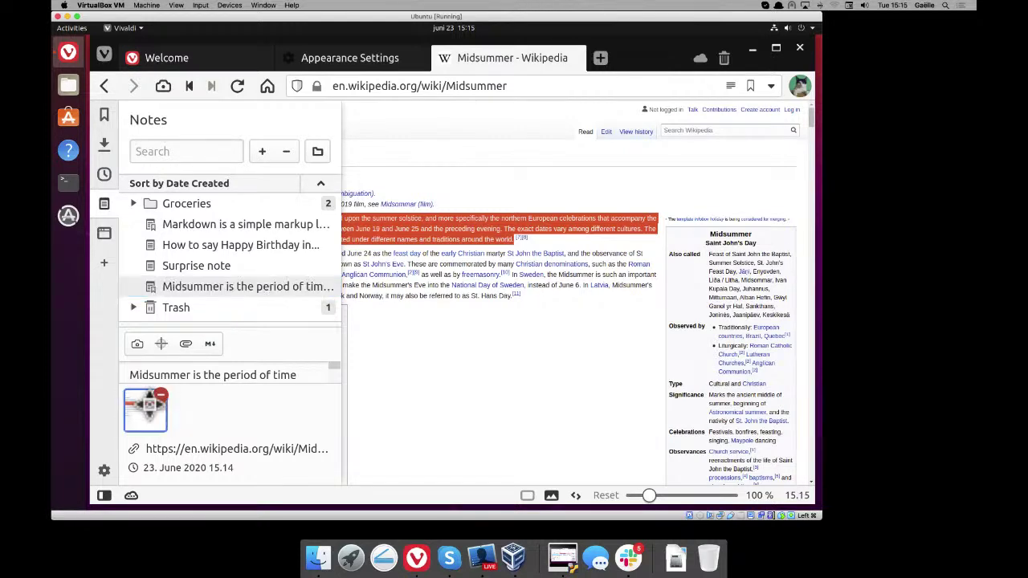
pyautogui.click(463, 400)
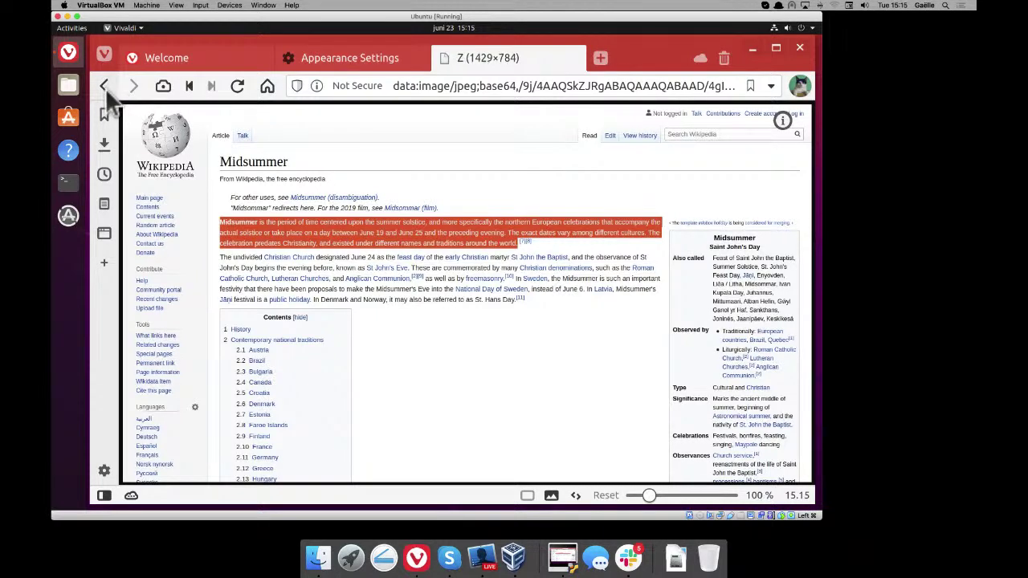
# - Open the "How to say Happy Birthday in..." note from the Notes panel in the Note Editor
pyautogui.click(104, 203)
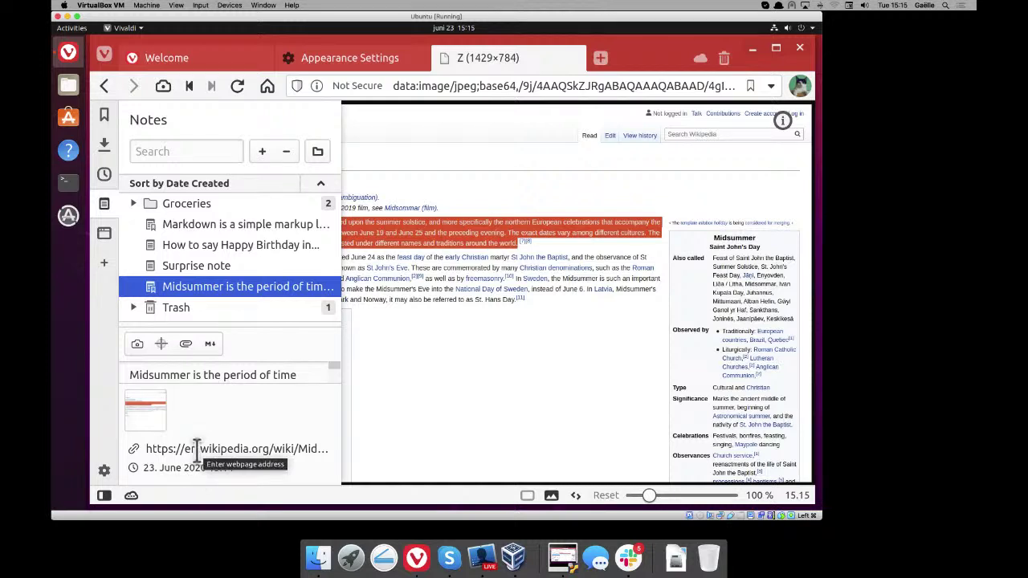
pyautogui.click(209, 243)
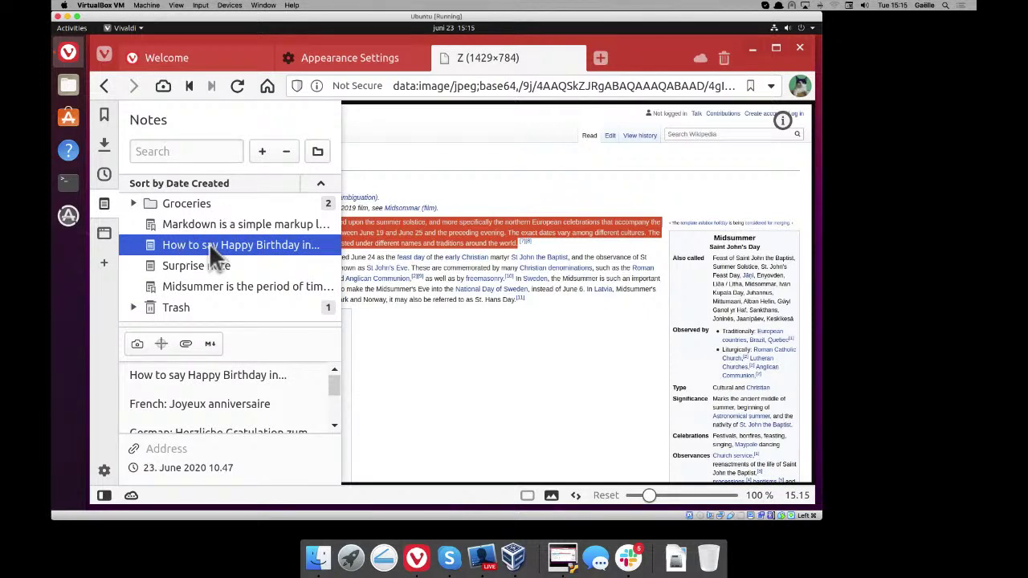
pyautogui.rightClick(211, 252)
pyautogui.press('Escape')
pyautogui.rightClick(208, 243)
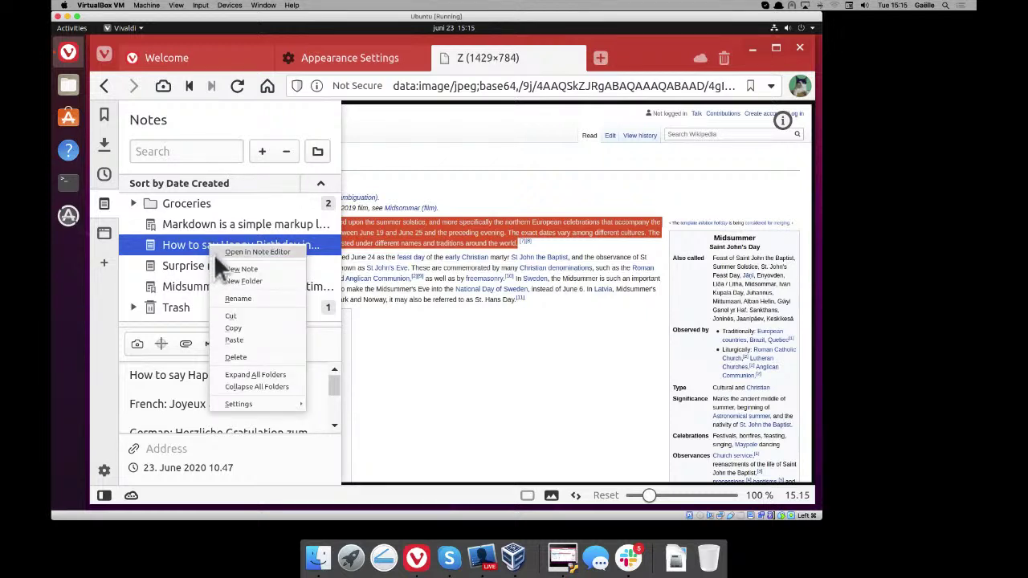
pyautogui.click(223, 251)
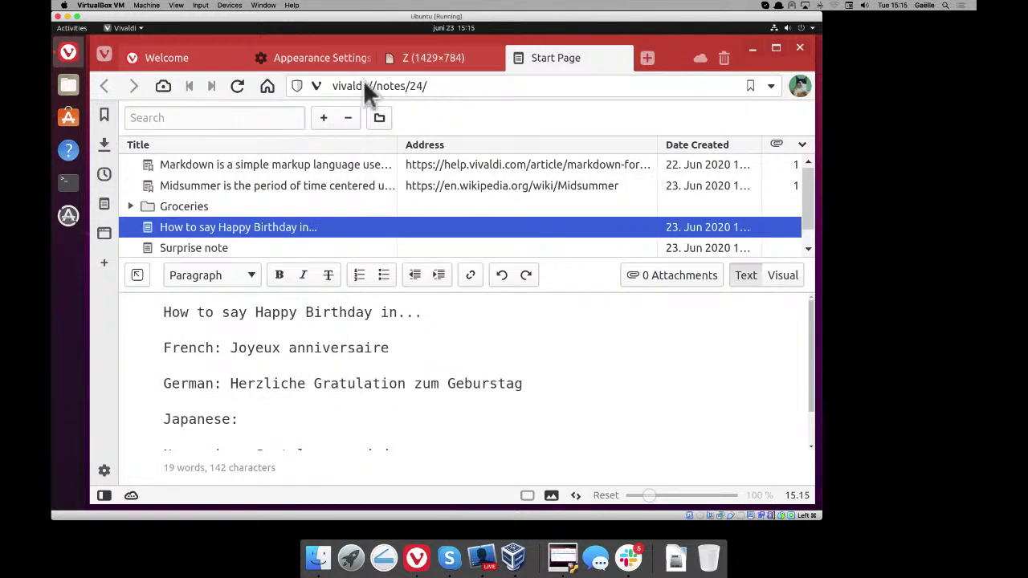
# - Select the note's internal address, and open the full-page notes manager from the Start Page of a new tab
pyautogui.moveTo(331, 87); pyautogui.dragTo(410, 86)
pyautogui.click(647, 59)
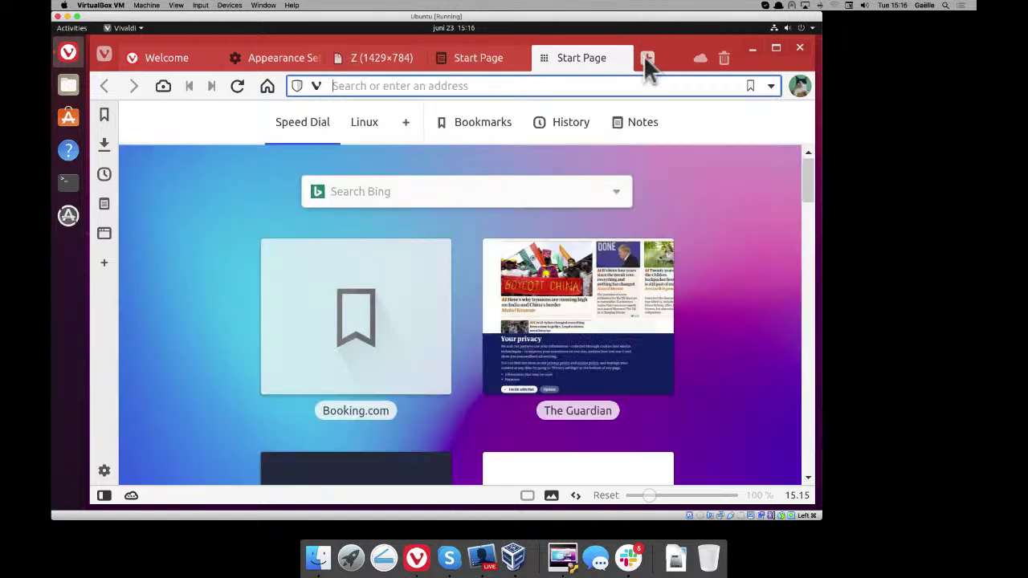
pyautogui.click(642, 123)
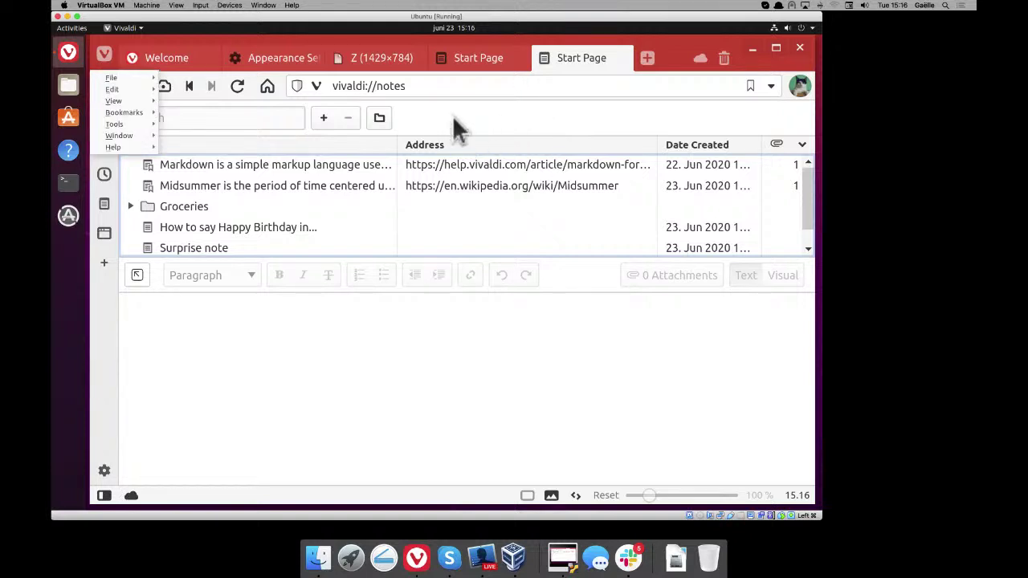
# - Return to the "How to say Happy Birthday in..." note and expand its editor to fill the page
pyautogui.click(523, 119)
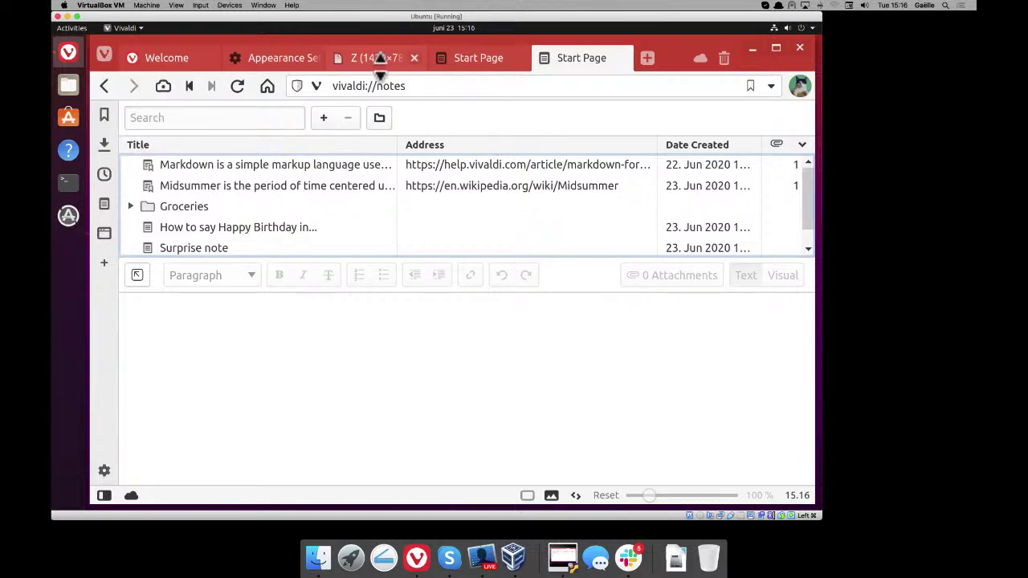
pyautogui.click(380, 61)
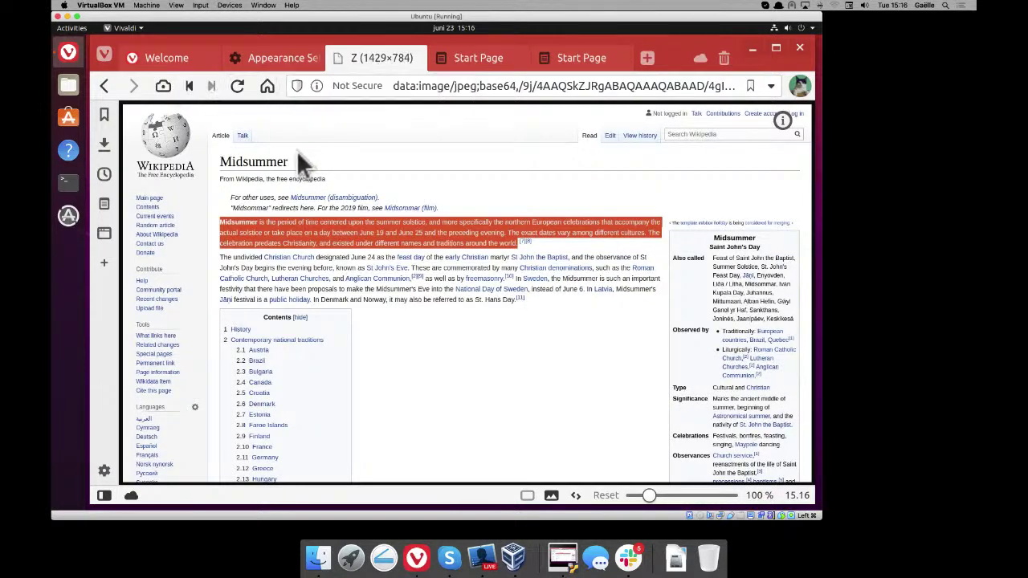
pyautogui.click(503, 57)
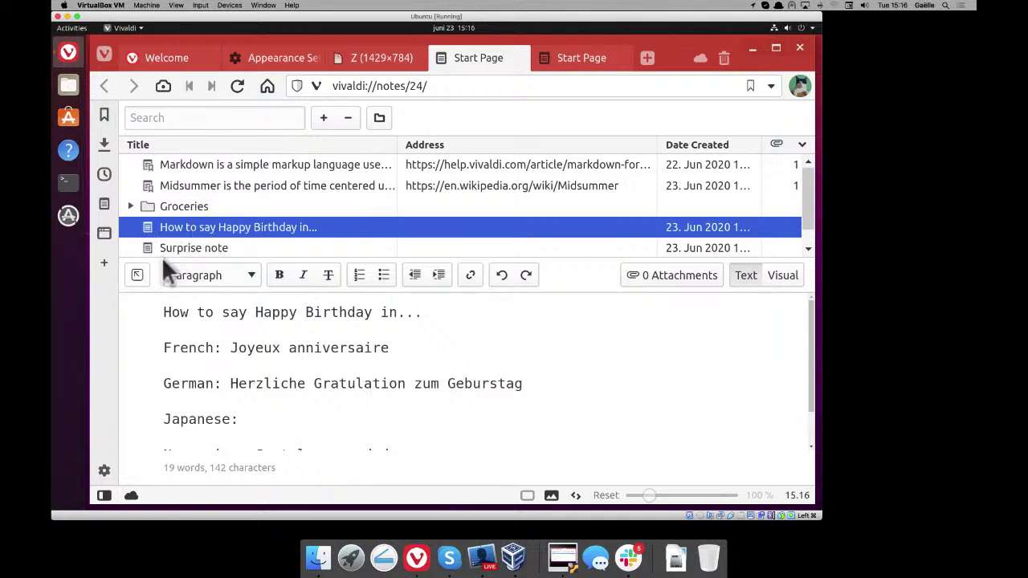
pyautogui.click(138, 274)
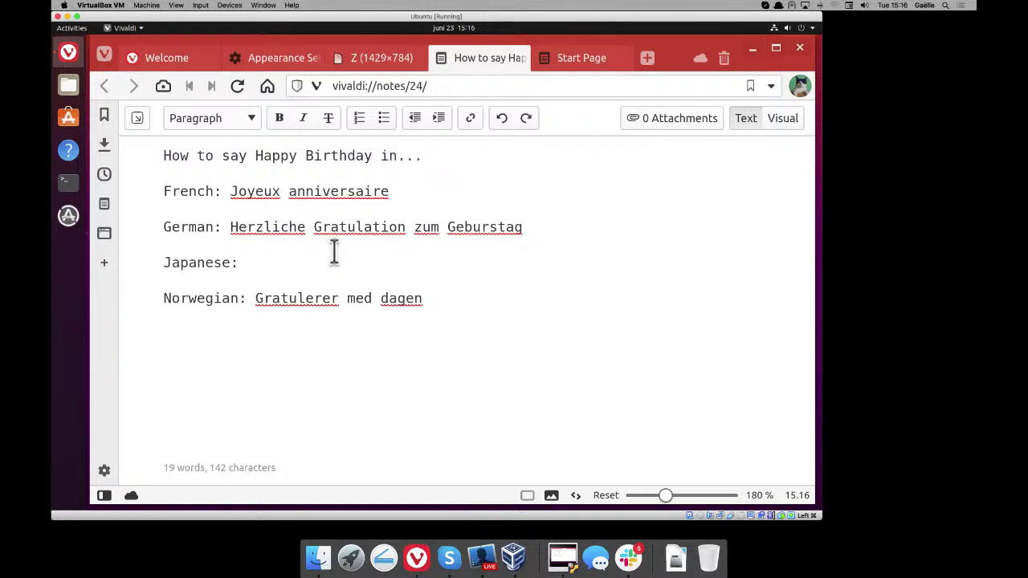
# - Add a new line reading "Icelandic:" at the end of the Happy Birthday note
pyautogui.press('End')
pyautogui.press('Return')
pyautogui.write('I')
pyautogui.press('BackSpace')
pyautogui.write('Icelandic:')
pyautogui.press('BackSpace')
pyautogui.press('BackSpace')
pyautogui.write(':')
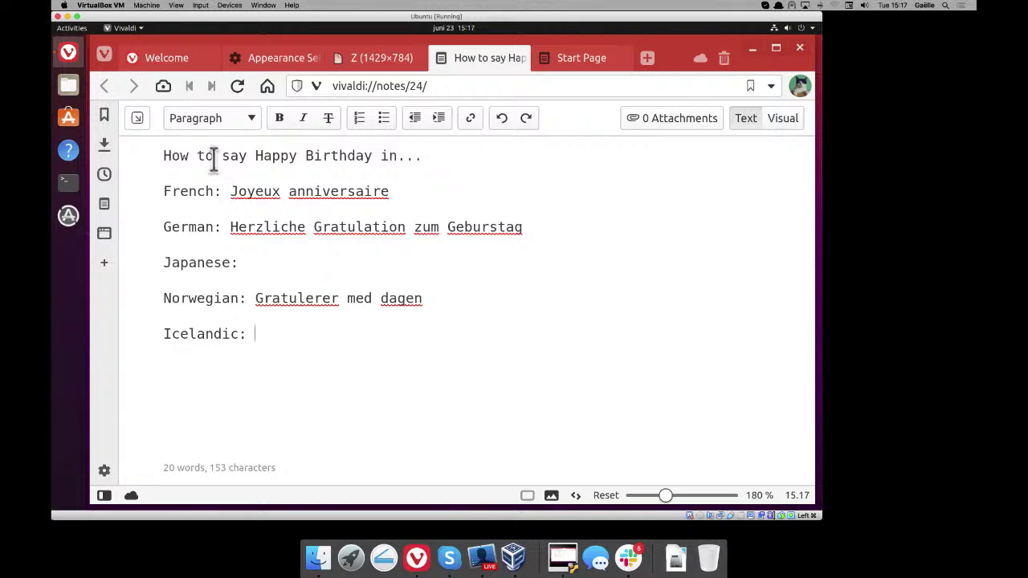
# - Mark the note's title line as Heading 1 with a Markdown "#" and show the note in Visual mode
pyautogui.moveTo(163, 155); pyautogui.dragTo(421, 153)
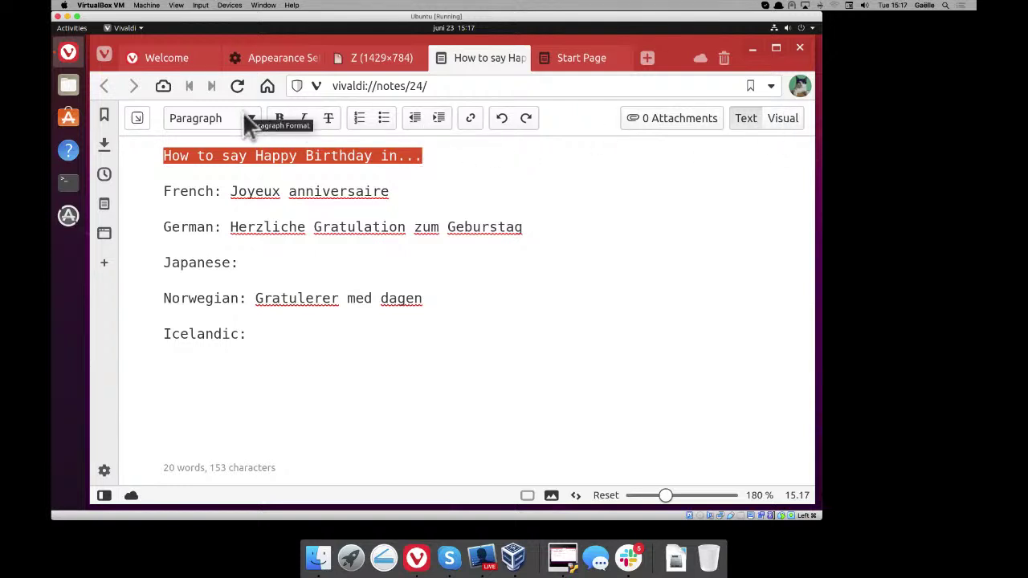
pyautogui.press('Left')
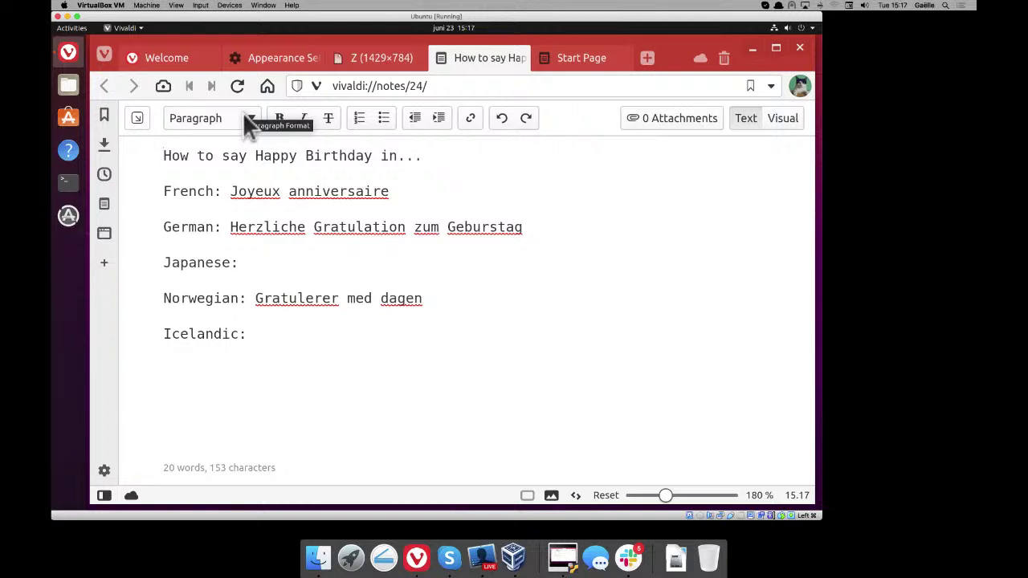
pyautogui.write('#')
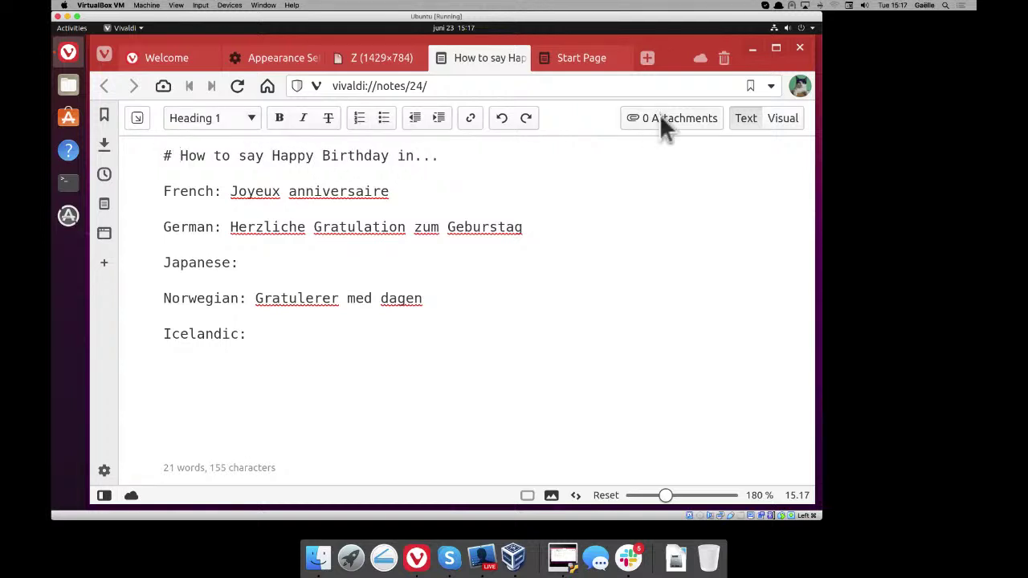
pyautogui.click(780, 118)
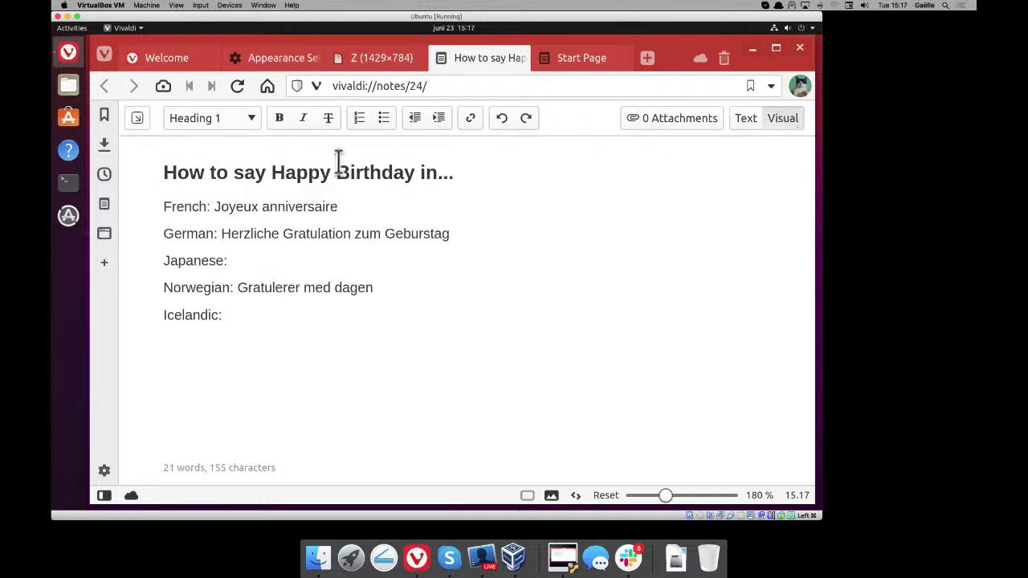
# - Set the format of the "How to say Happy Birthday in..." title line to Heading 2
pyautogui.click(241, 118)
pyautogui.click(219, 147)
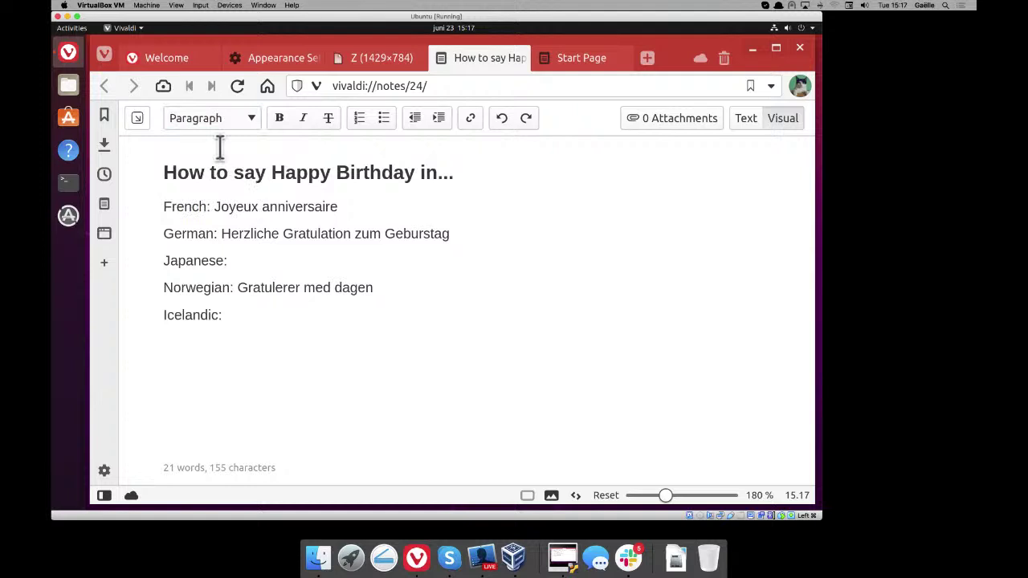
pyautogui.click(213, 172)
pyautogui.click(241, 120)
pyautogui.click(232, 150)
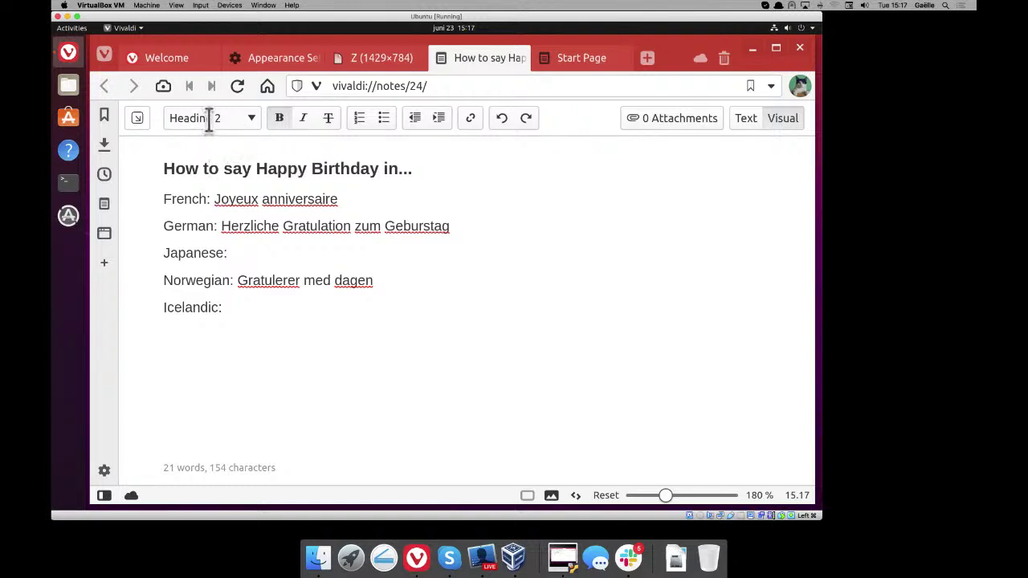
pyautogui.click(210, 118)
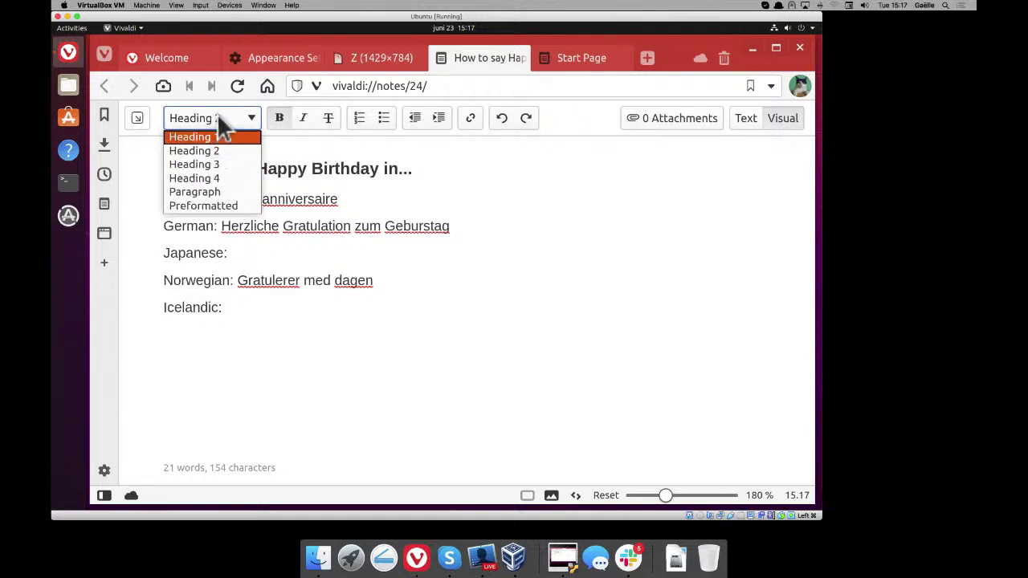
pyautogui.click(218, 119)
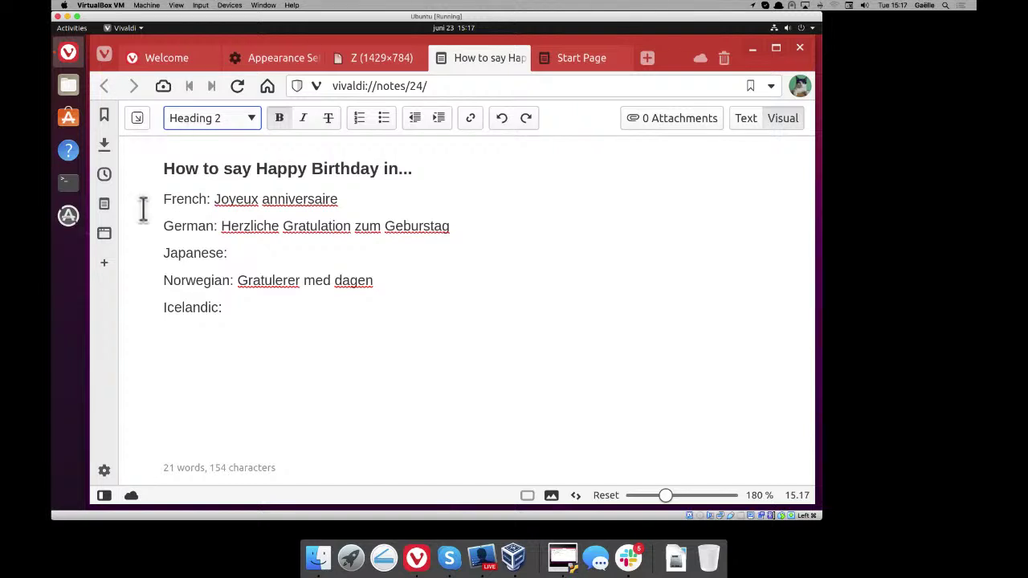
# - Bring back the notes list above the editor and create a new note reading "Buy milk"
pyautogui.click(177, 469)
pyautogui.click(137, 118)
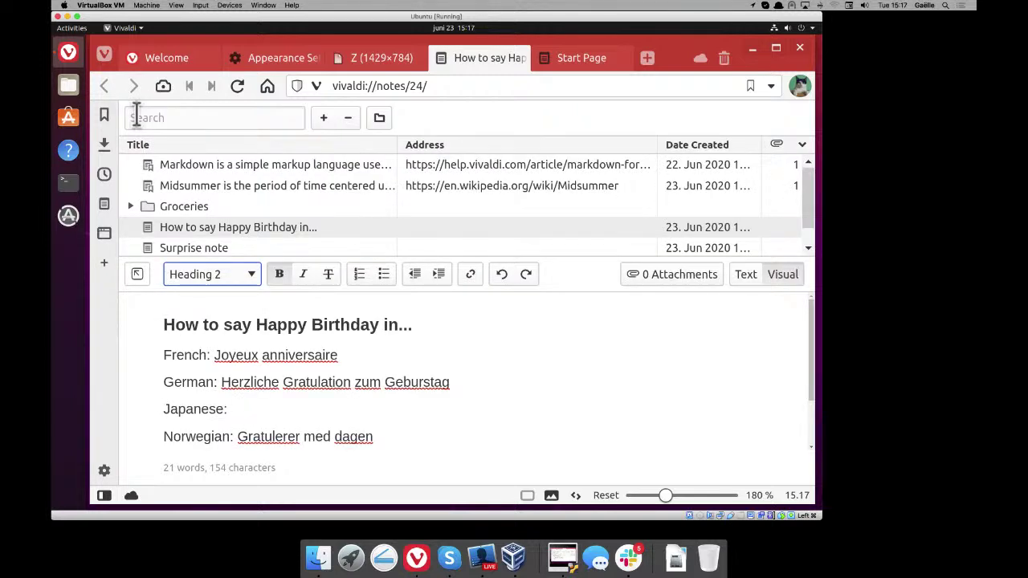
pyautogui.click(322, 118)
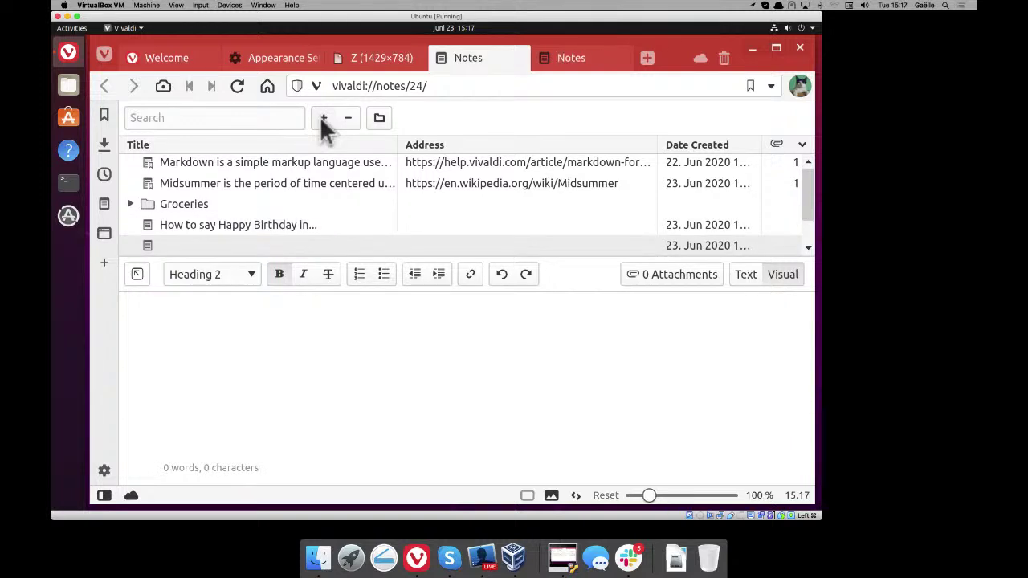
pyautogui.click(234, 313)
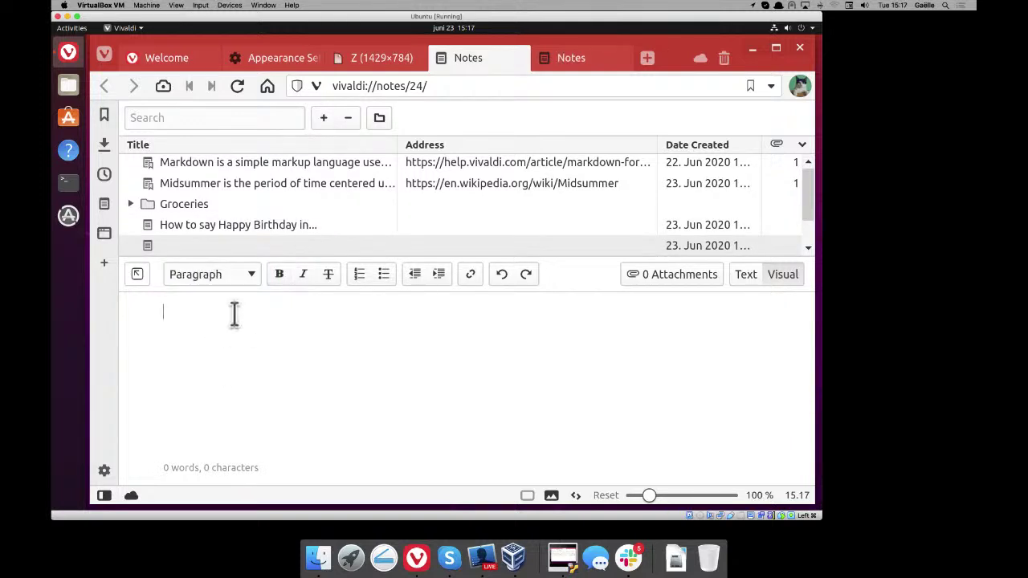
pyautogui.write('Buz')
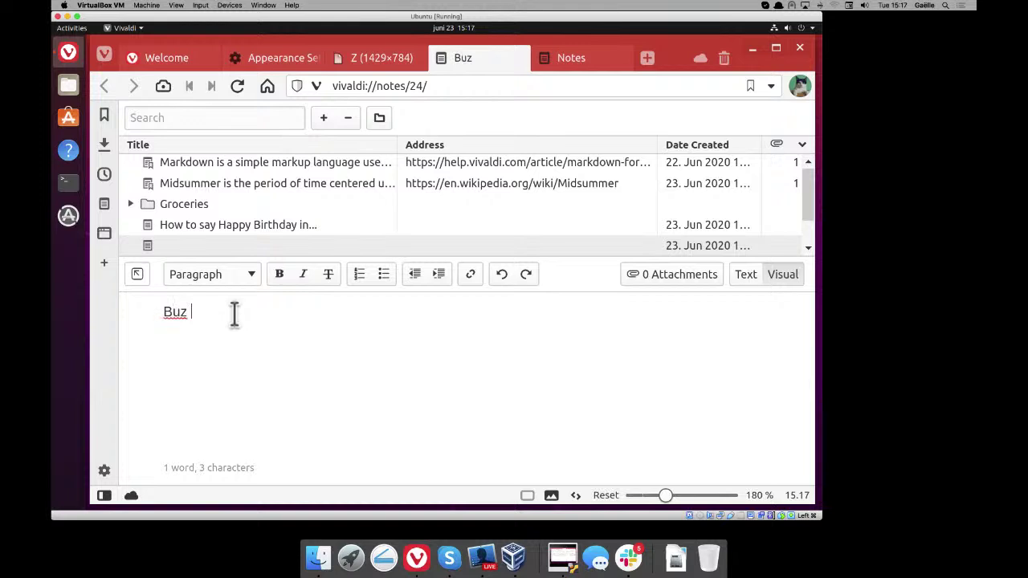
pyautogui.press('BackSpace')
pyautogui.write('y milk')
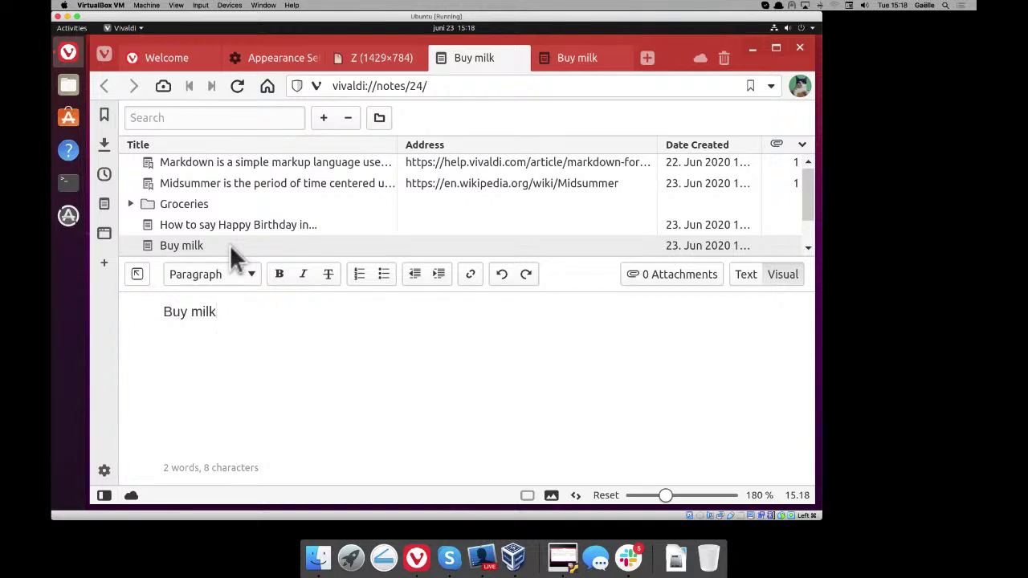
# - Sort the notes list by title, address, date created and attachments in turn, ending with attachments in descending order
pyautogui.click(215, 146)
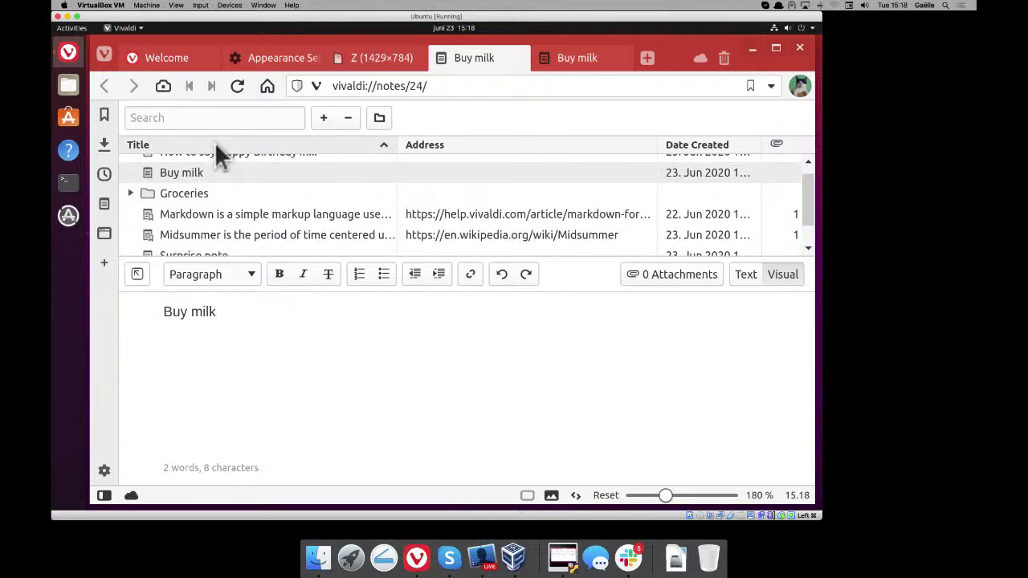
pyautogui.click(439, 143)
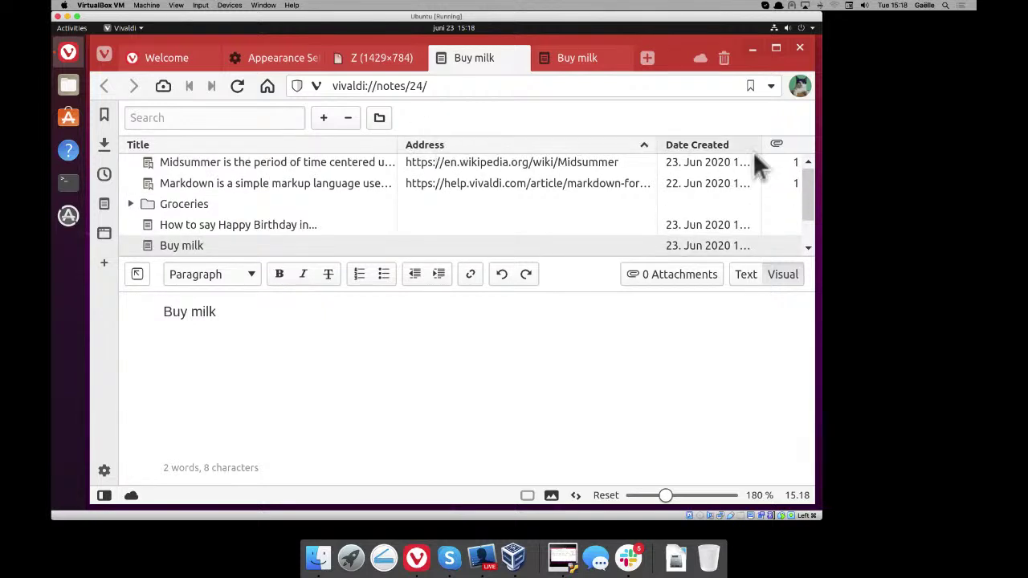
pyautogui.click(706, 145)
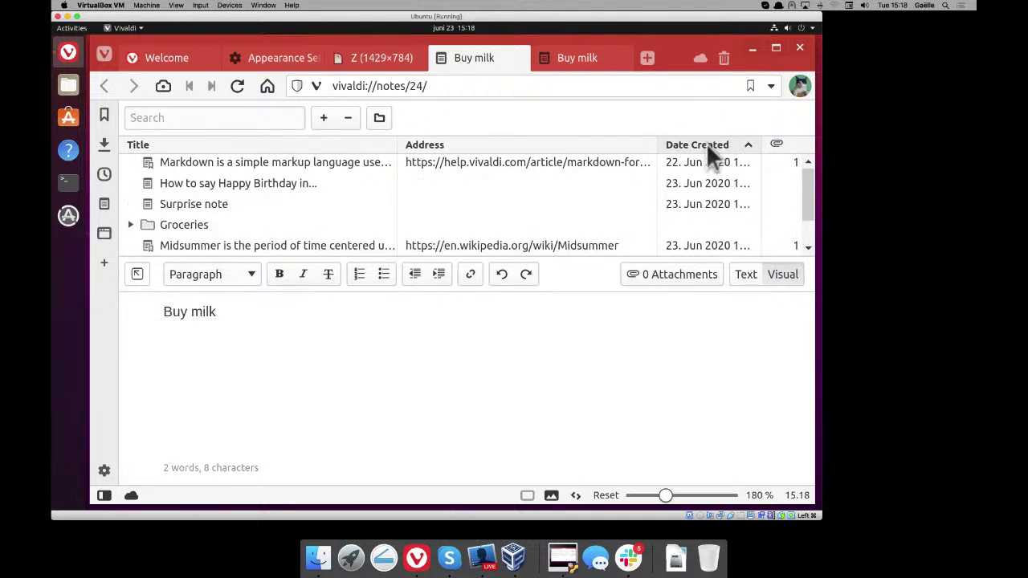
pyautogui.click(799, 142)
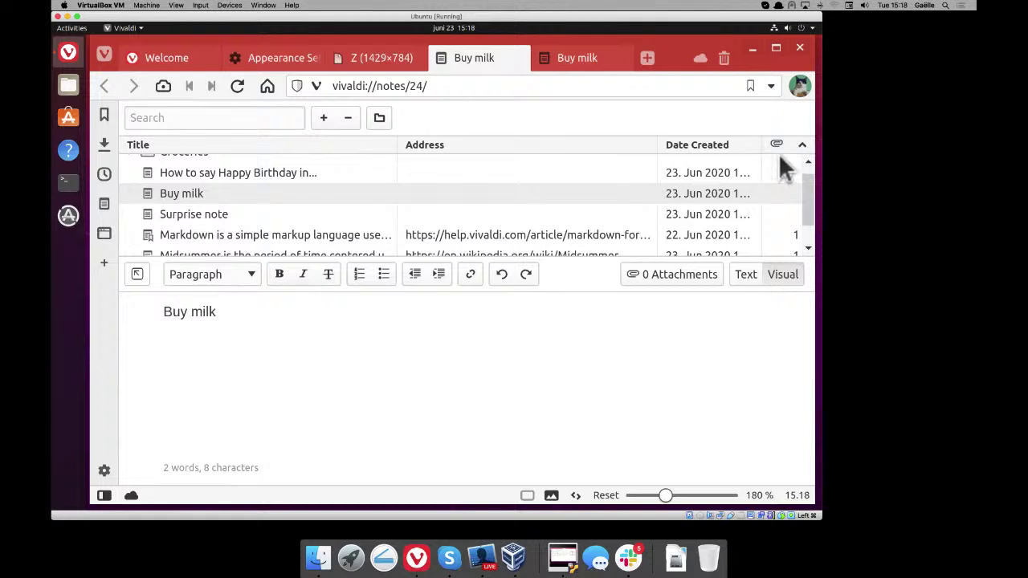
pyautogui.click(785, 143)
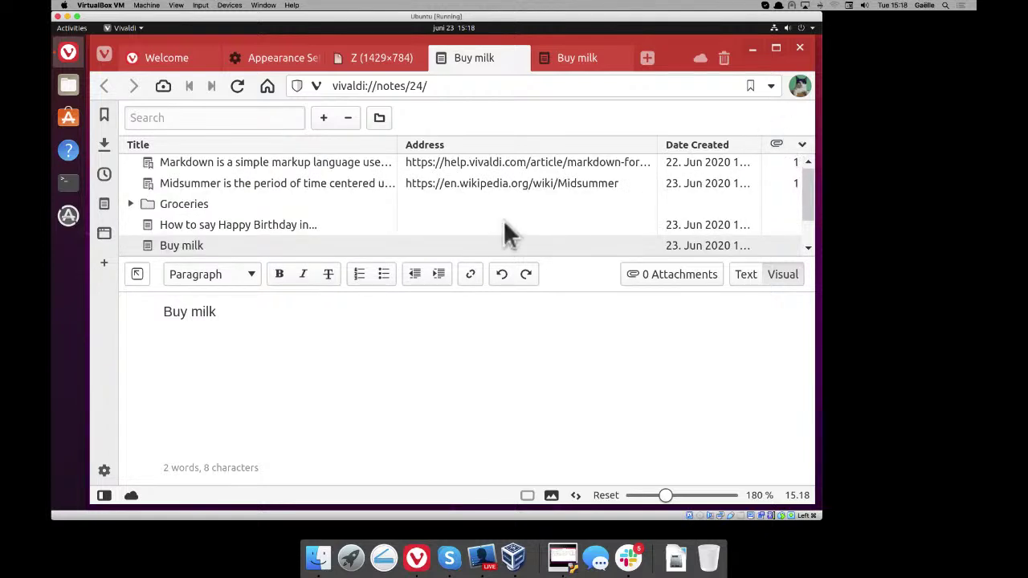
# - Open the Markdown note and find the word "markdown" within its text
pyautogui.click(208, 166)
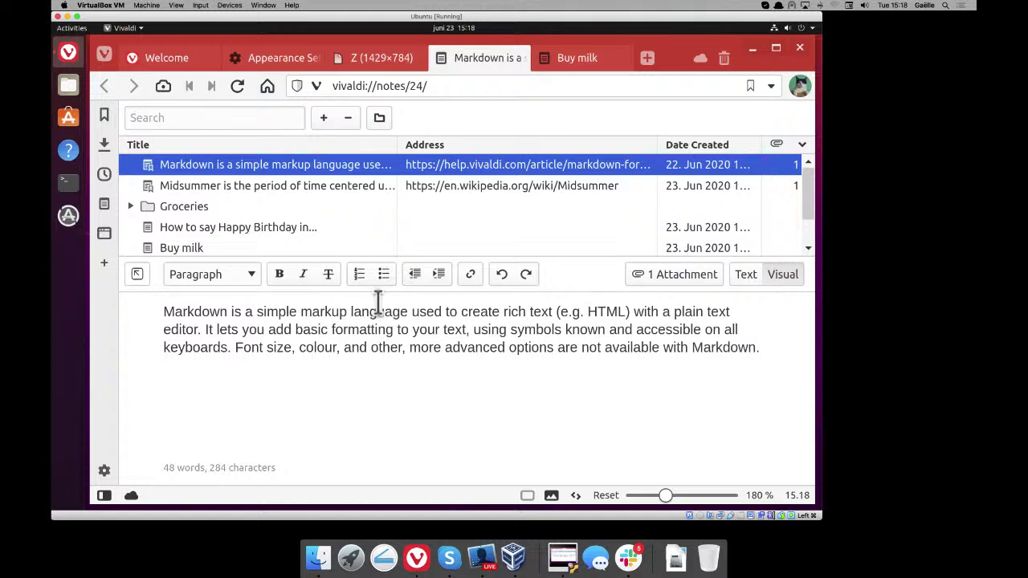
pyautogui.hotkey('ctrl', 'f')
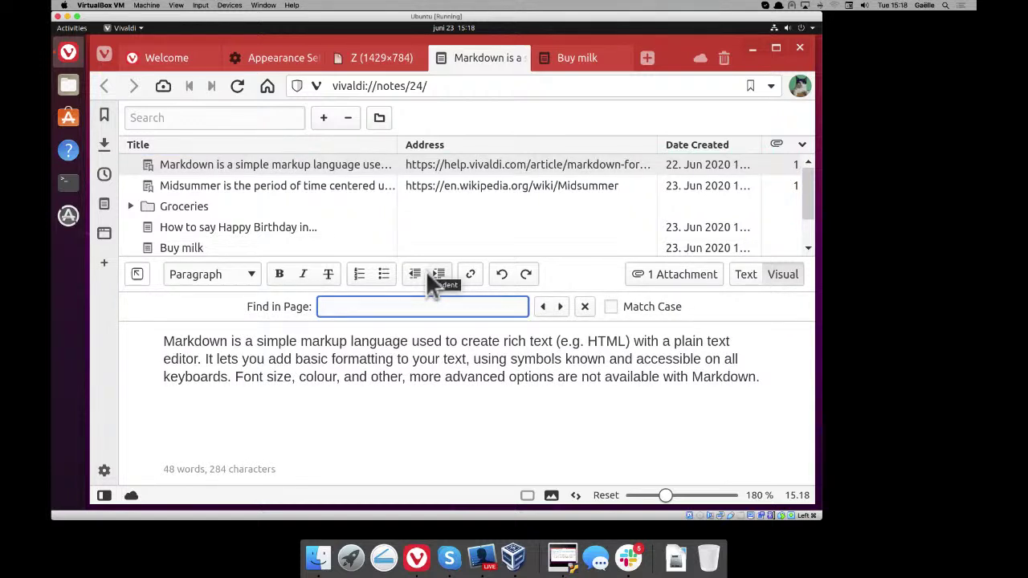
pyautogui.write('markdown')
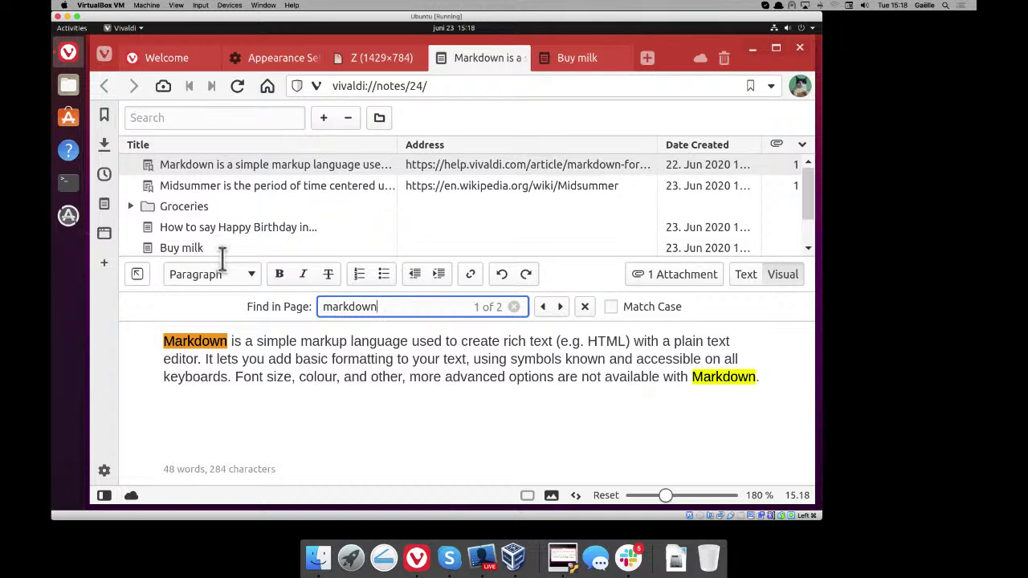
# - Search the notes list for "mark", and clear that search and close the in-note find bar
pyautogui.click(176, 118)
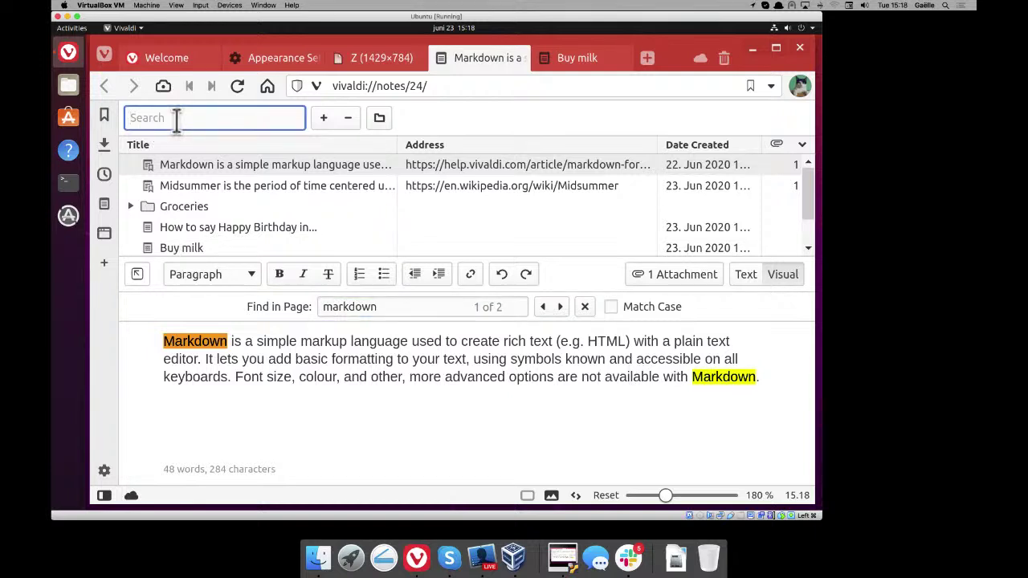
pyautogui.write('mark')
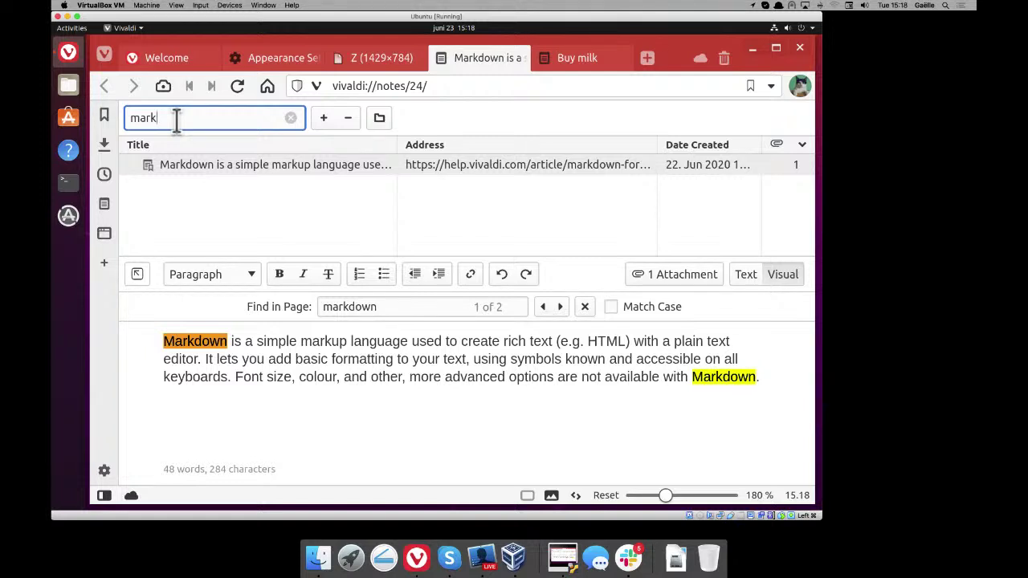
pyautogui.click(291, 118)
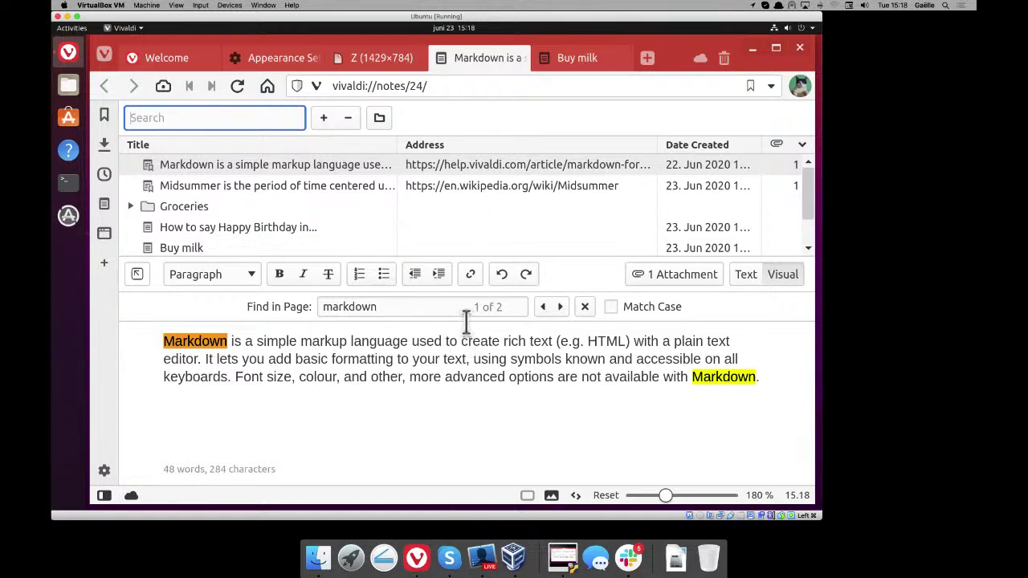
pyautogui.click(585, 308)
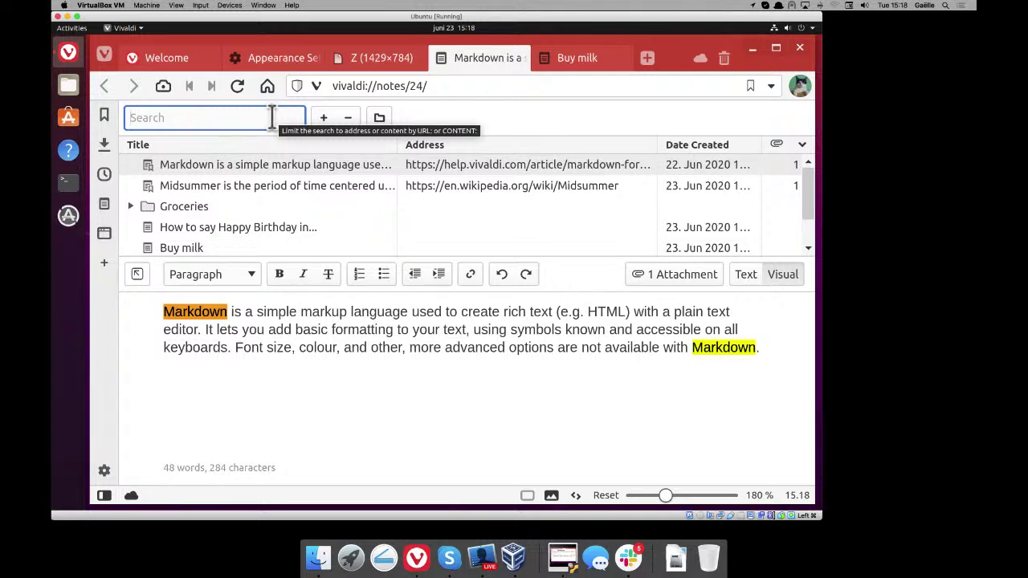
# - Search the notes by content only with "content:markdown"
pyautogui.write('content')
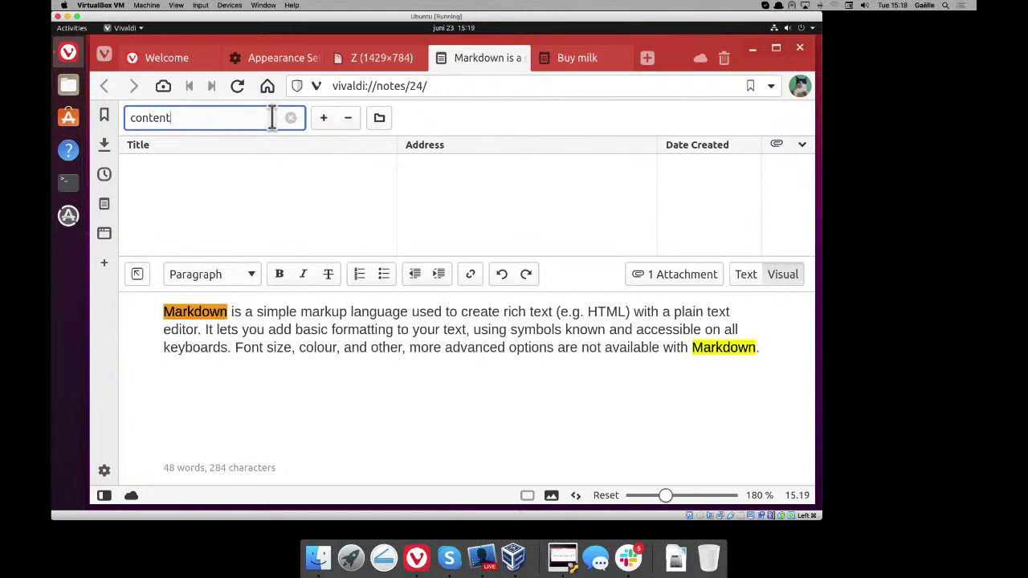
pyautogui.write(':')
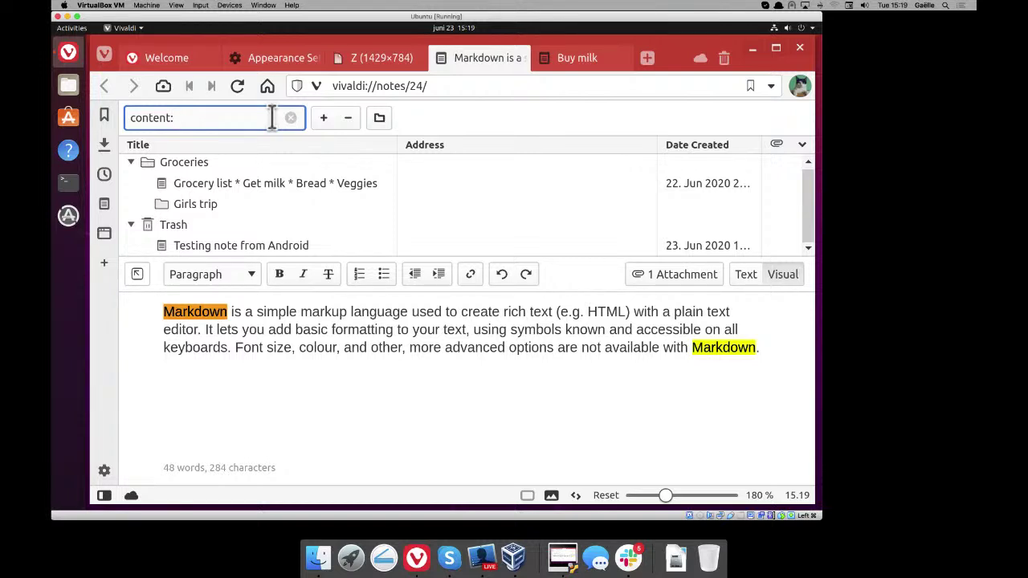
pyautogui.write('marke')
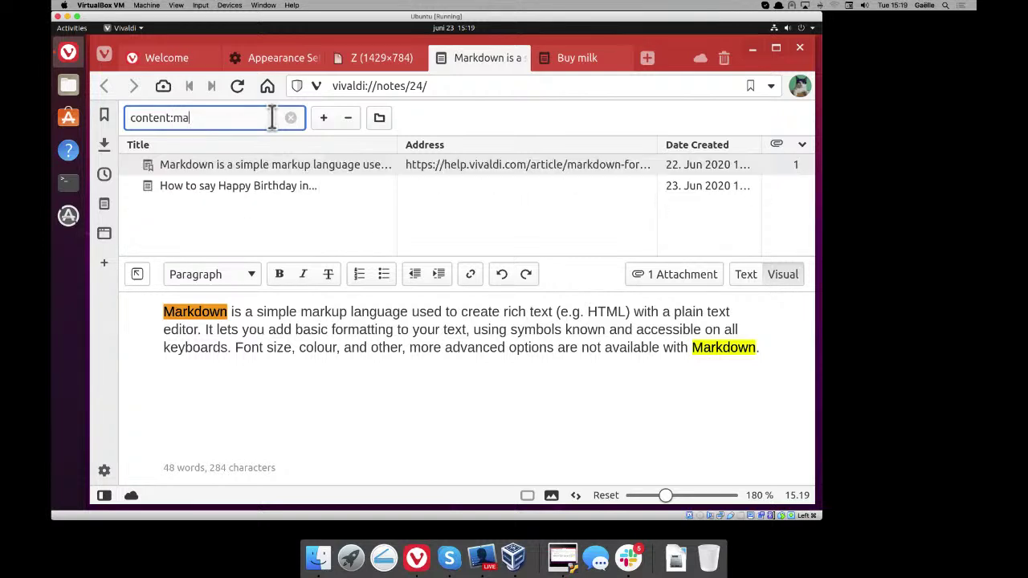
pyautogui.press('BackSpace')
pyautogui.write('down')
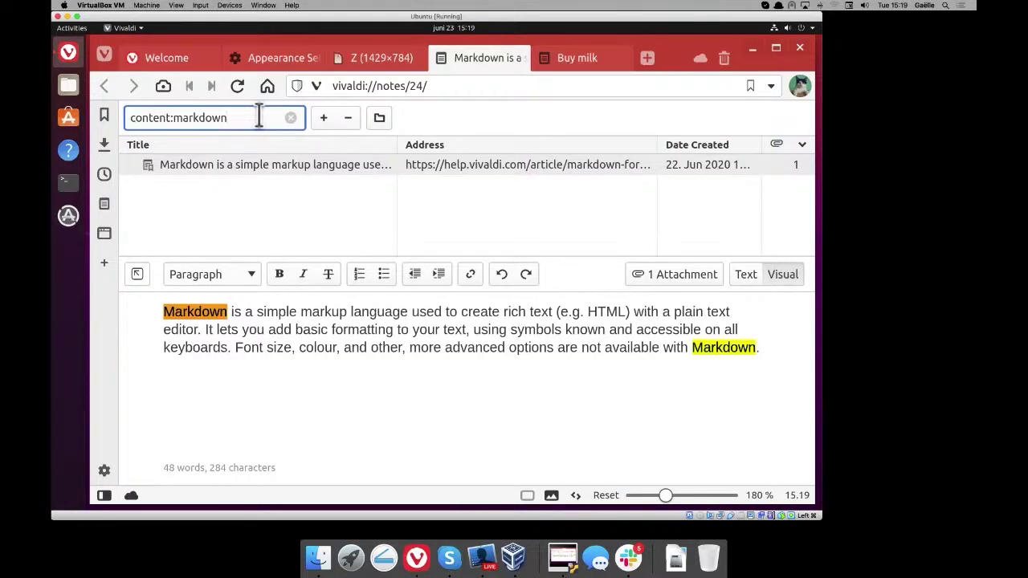
# - Search the notes by web address only with "url:wik", and clear that search
pyautogui.tripleClick(259, 117)
pyautogui.write('url')
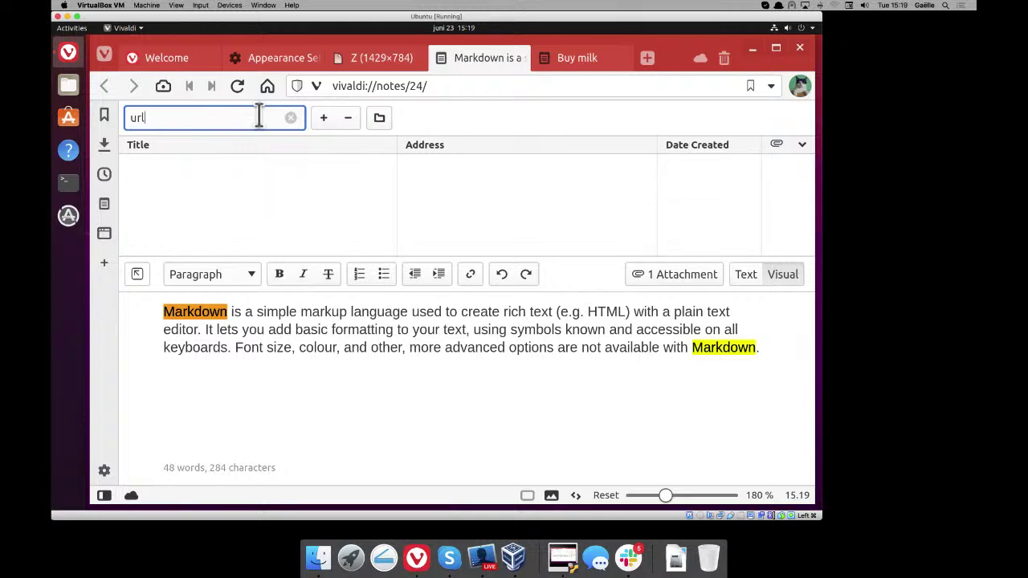
pyautogui.write(':')
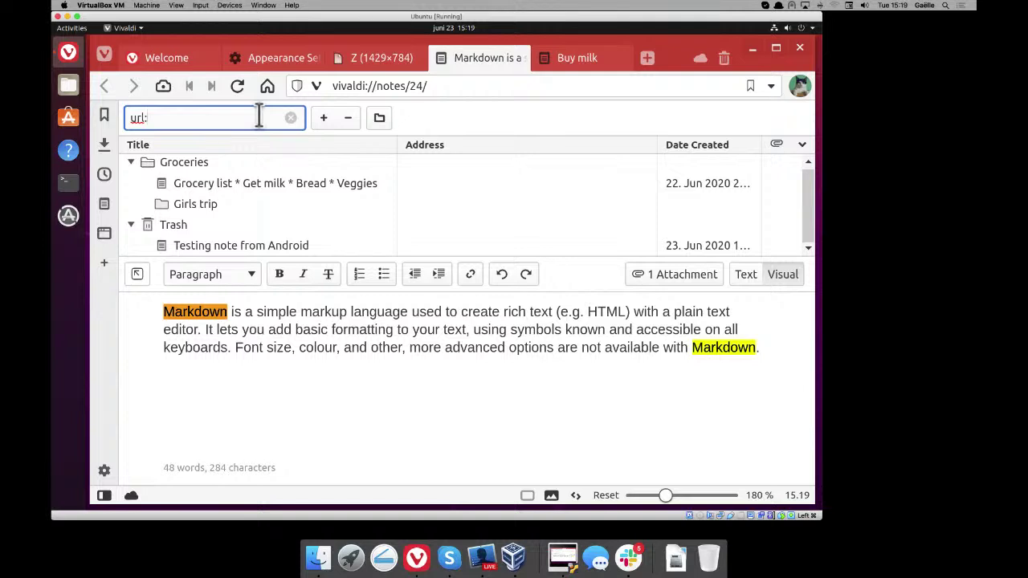
pyautogui.write('wik')
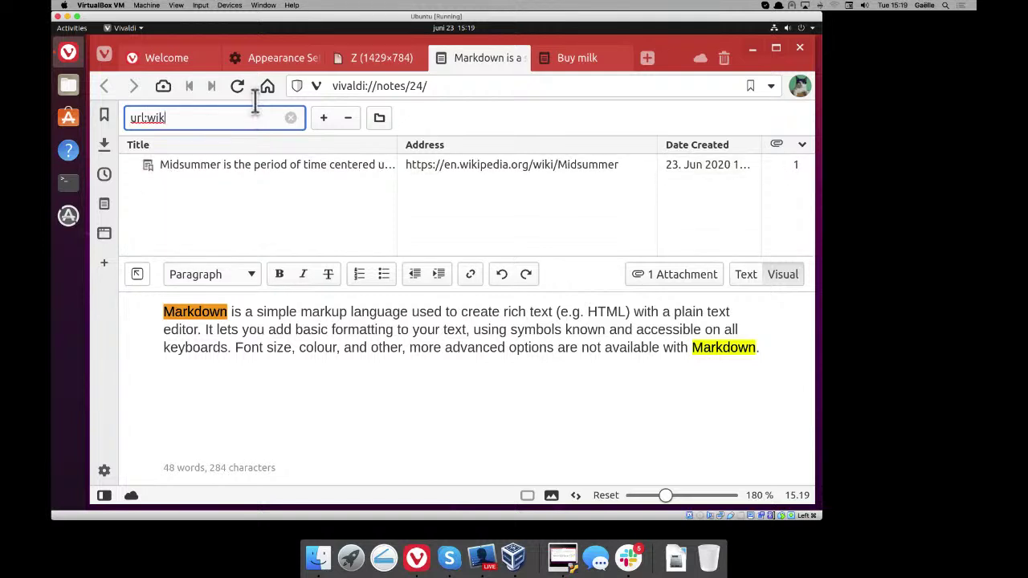
pyautogui.click(291, 119)
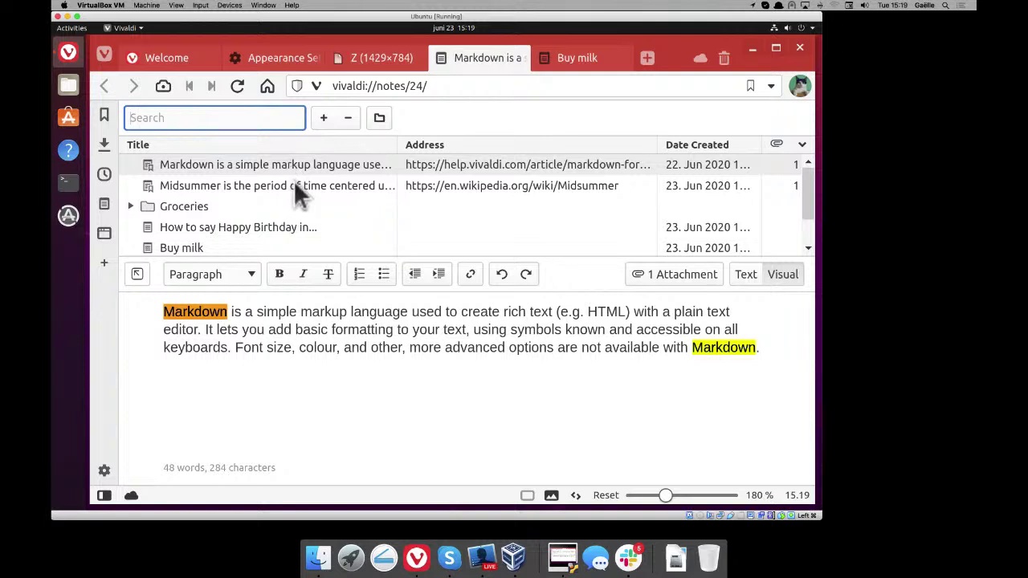
pyautogui.press('alt')
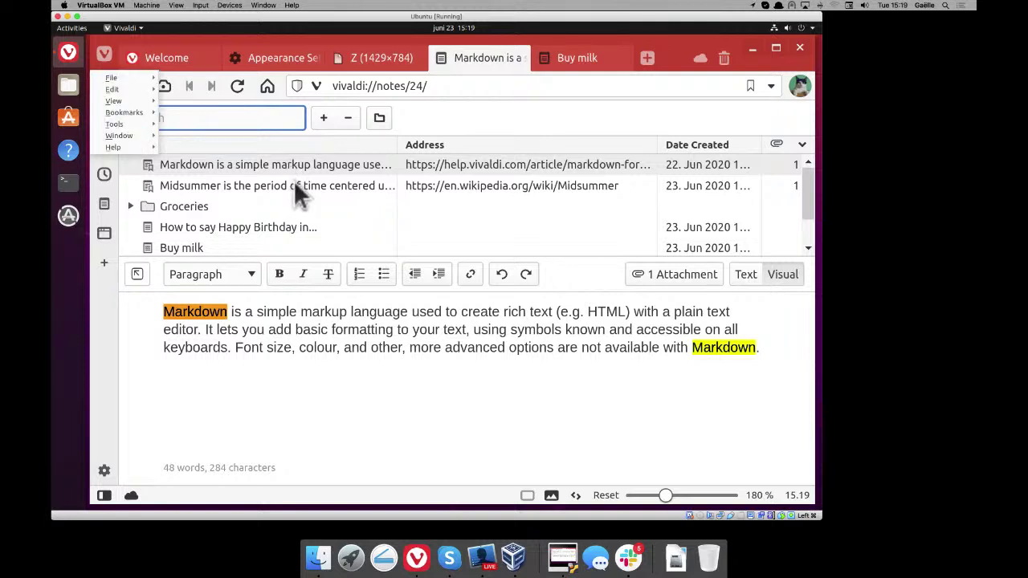
pyautogui.press('Escape')
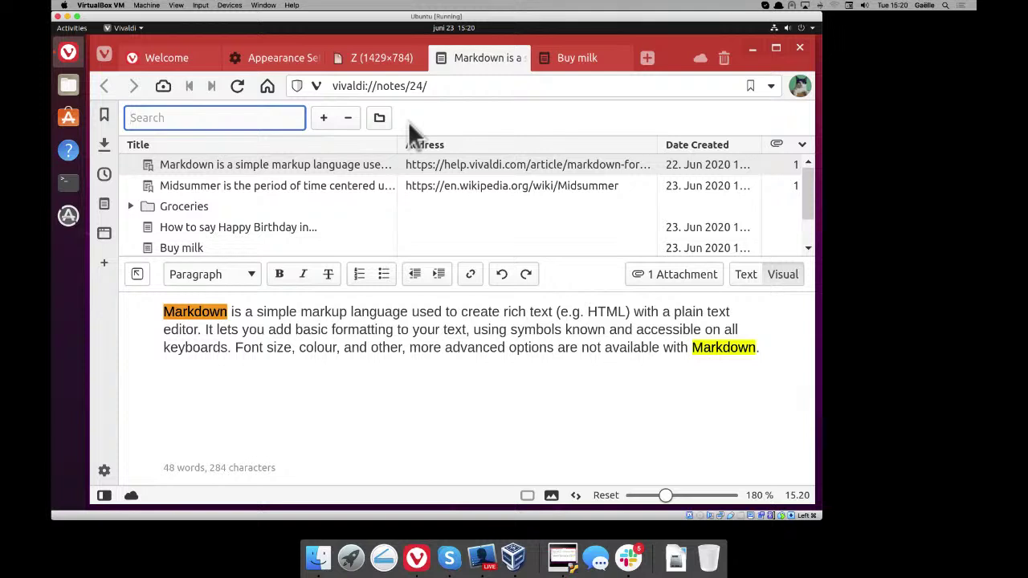
pyautogui.hotkey('alt', 'F3')
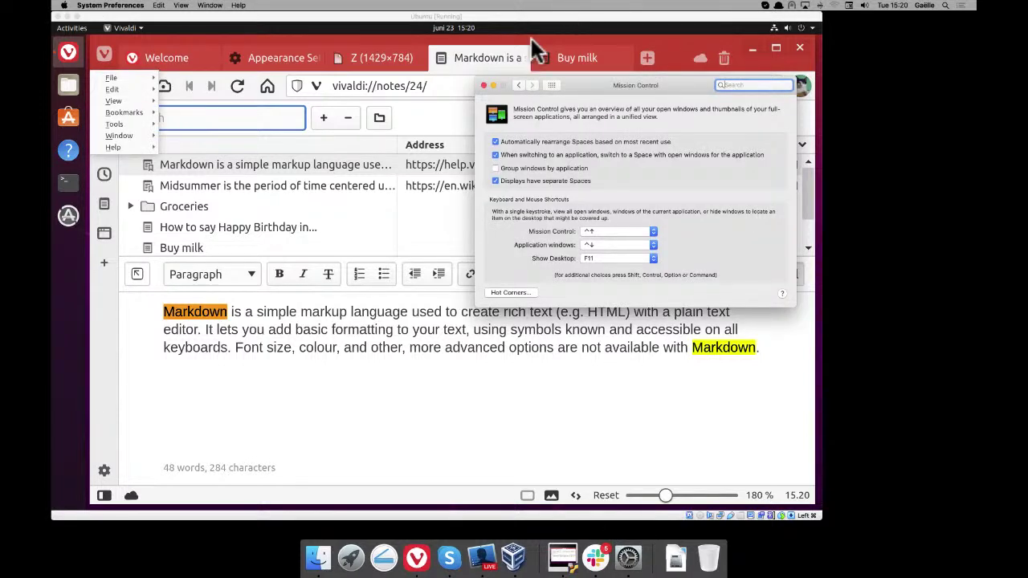
pyautogui.click(484, 85)
pyautogui.click(404, 123)
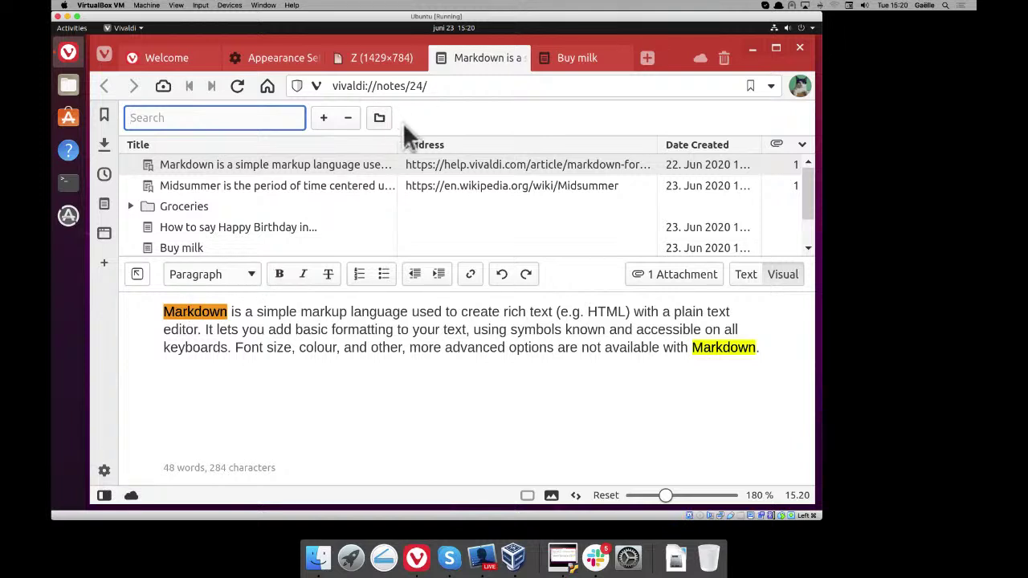
pyautogui.rightClick(278, 164)
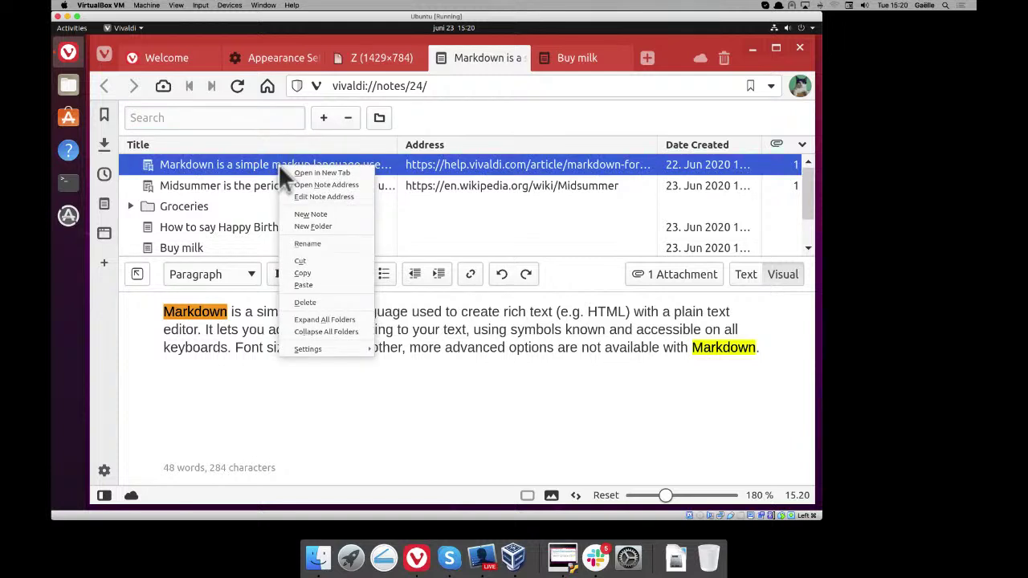
pyautogui.press('Escape')
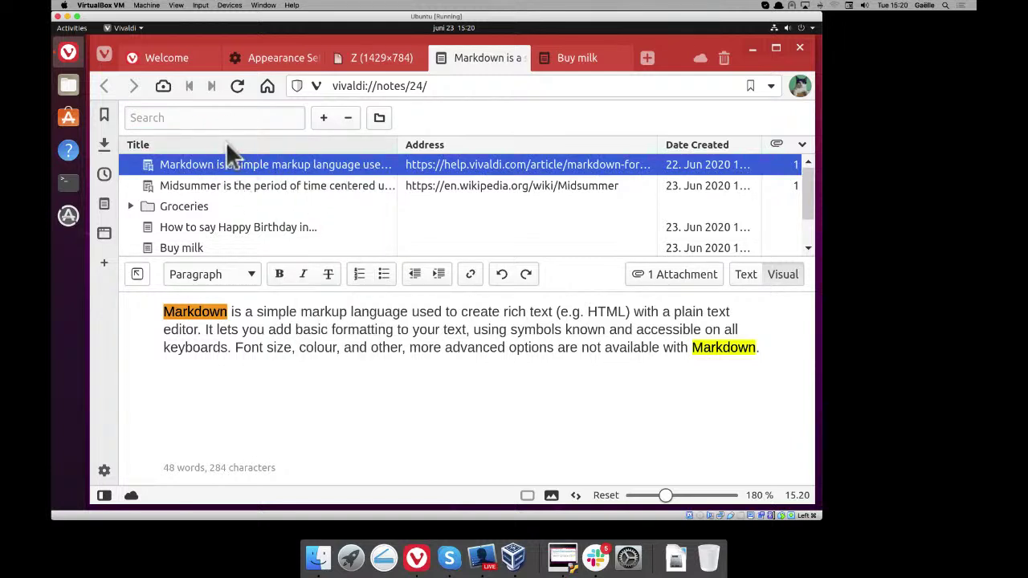
# - Open the browser settings and search them for "quick" to check the Quick Commands options and keyboard shortcut
pyautogui.click(105, 473)
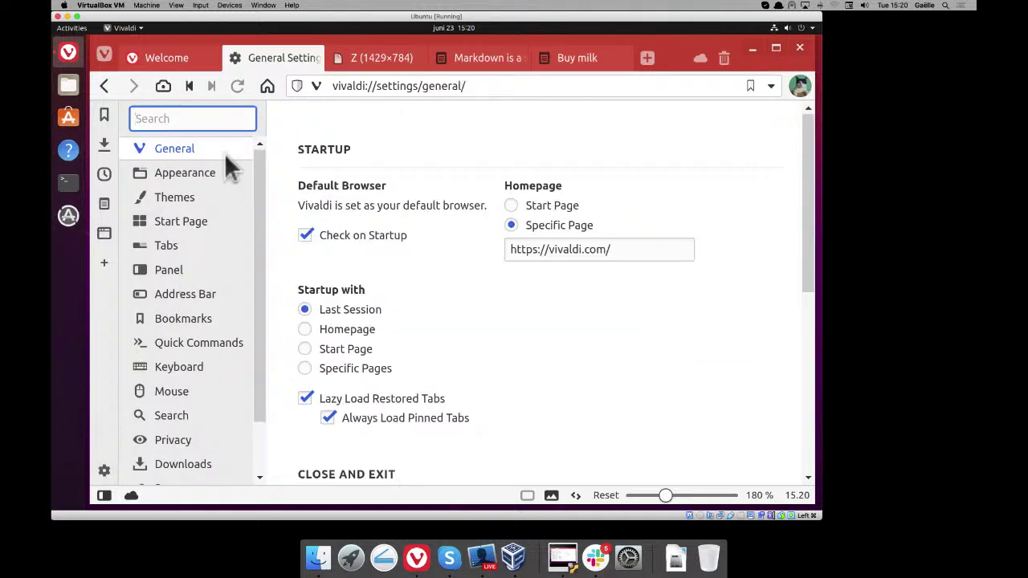
pyautogui.write('quick')
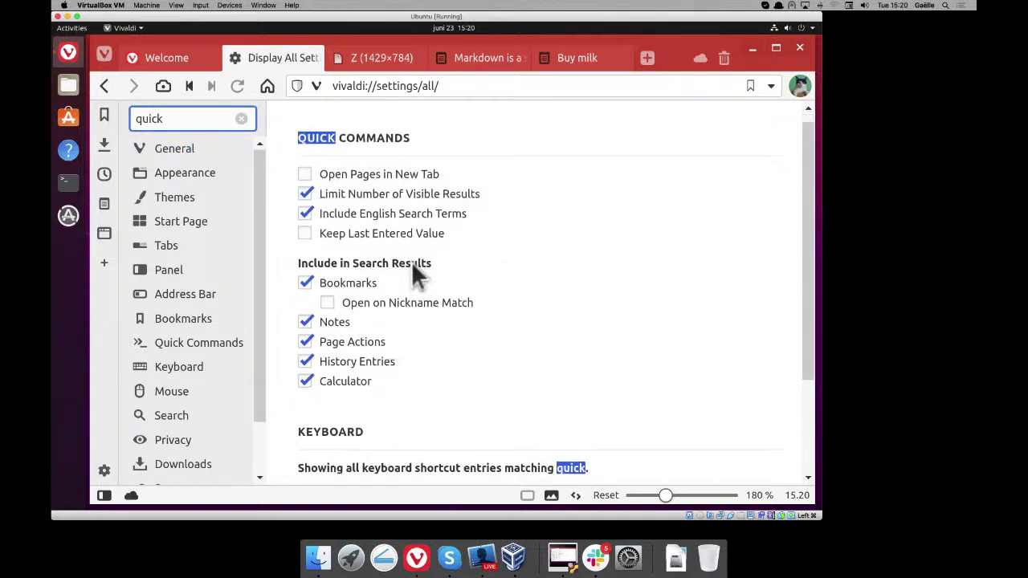
pyautogui.scroll(-3, 416, 273)
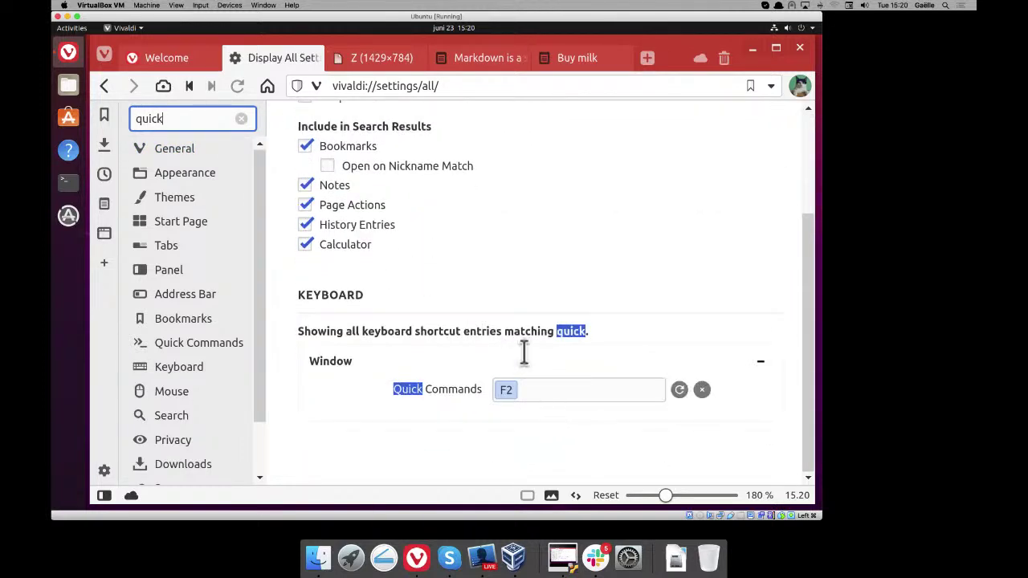
pyautogui.click(475, 60)
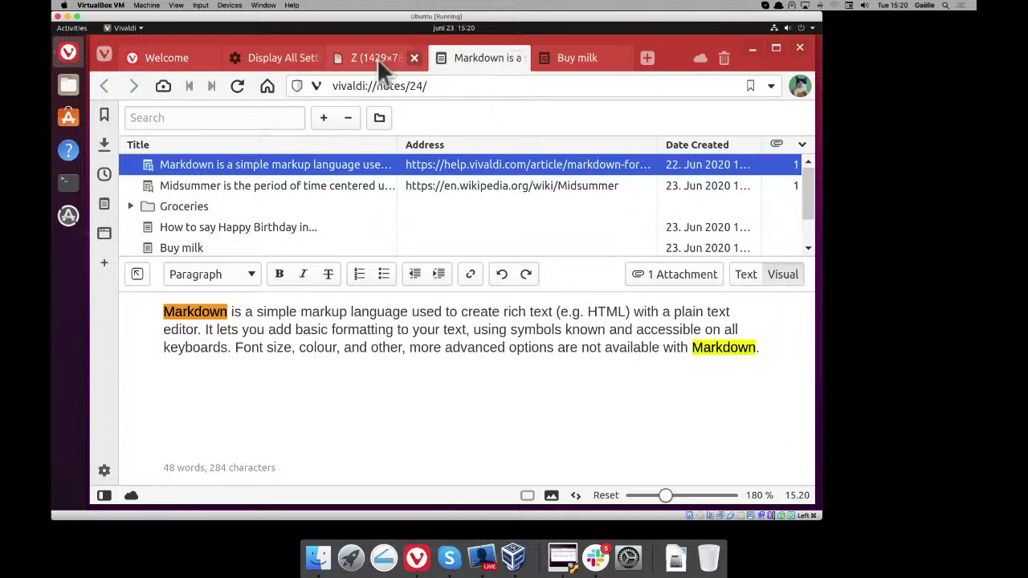
pyautogui.click(268, 60)
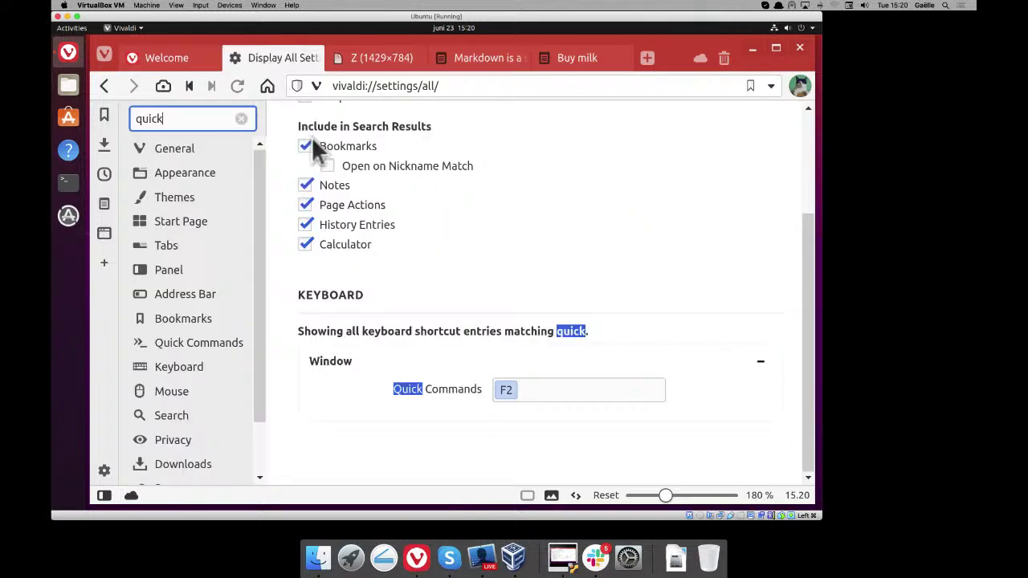
# - Remove the F2 keyboard shortcut from Quick Commands and close the settings page
pyautogui.click(555, 390)
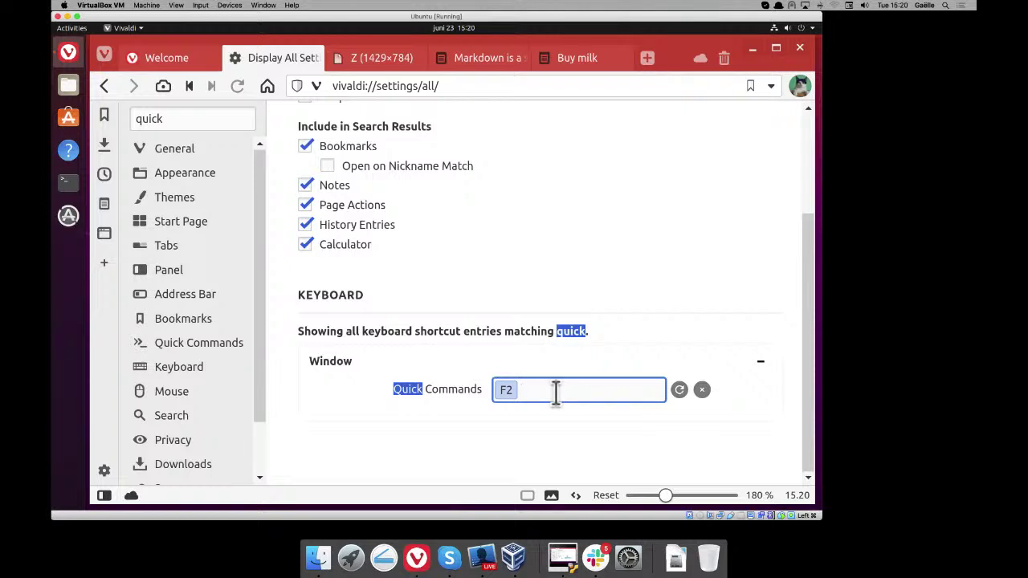
pyautogui.click(702, 389)
pyautogui.press('alt')
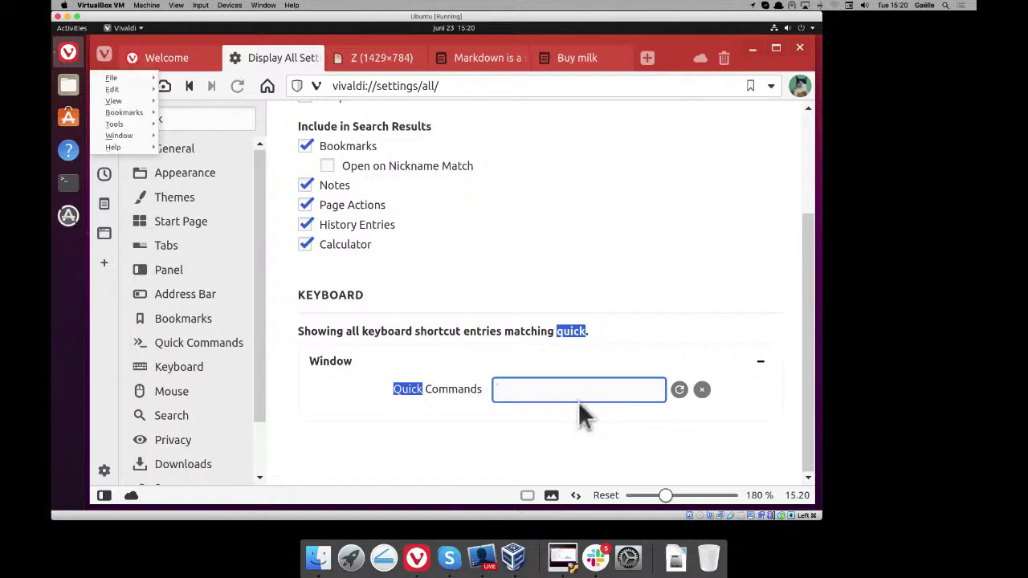
pyautogui.click(573, 393)
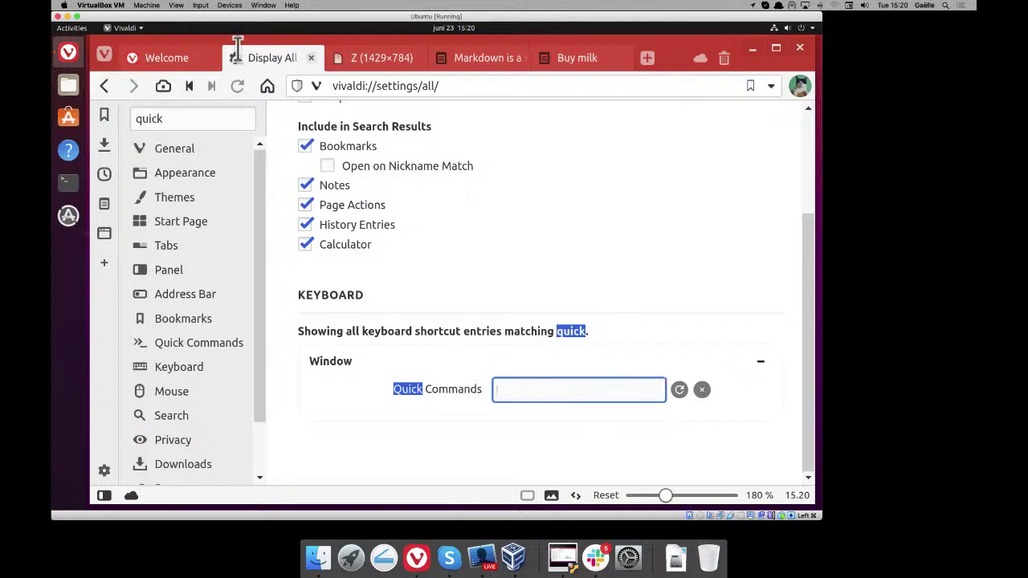
pyautogui.click(311, 58)
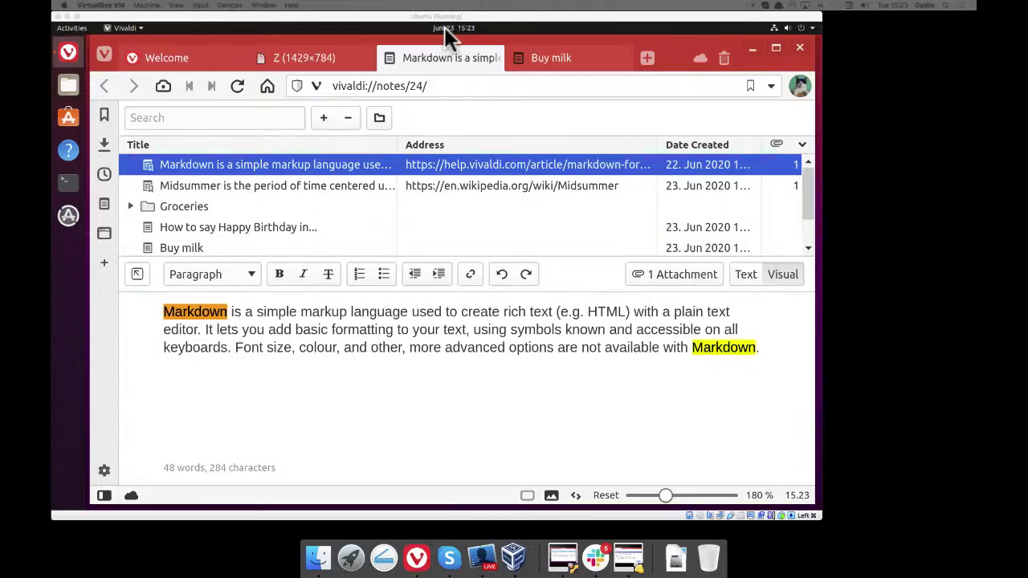
# - Minimize the Ubuntu virtual machine, switch to the Android Pie OS one and open the notes list in its Vivaldi browser
pyautogui.click(67, 16)
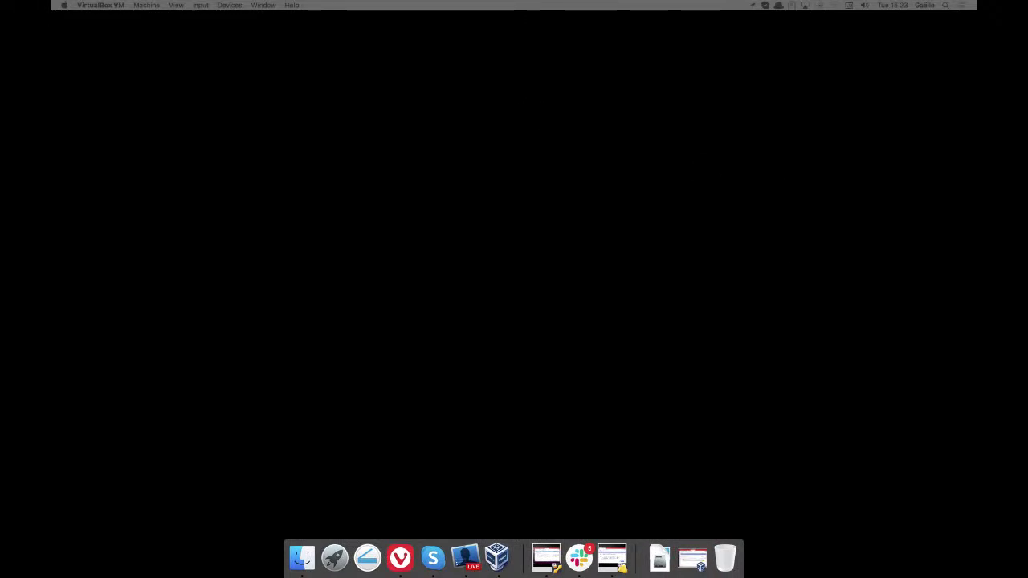
pyautogui.moveTo(1004, 6); pyautogui.dragTo(213, 6)
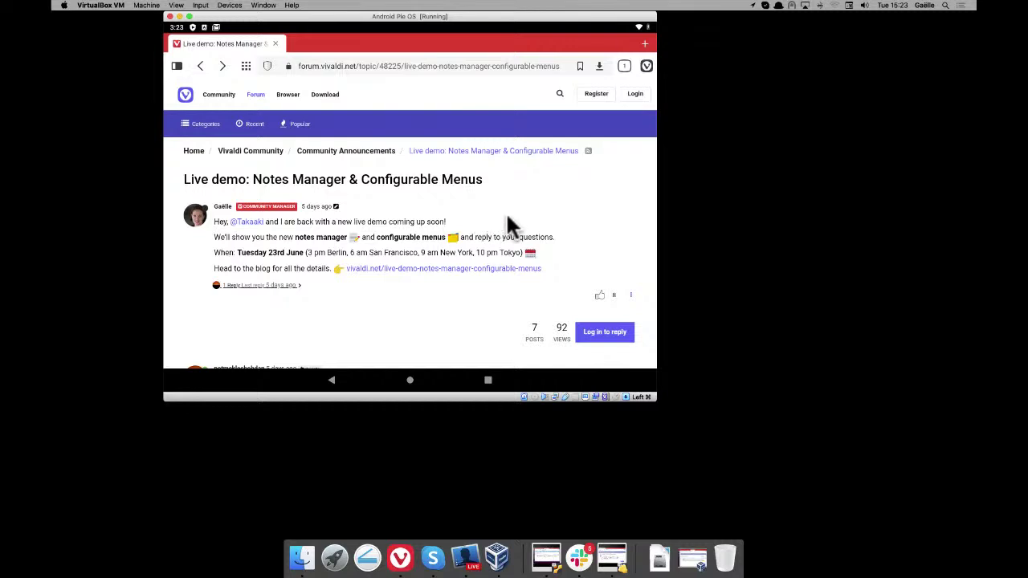
pyautogui.click(178, 67)
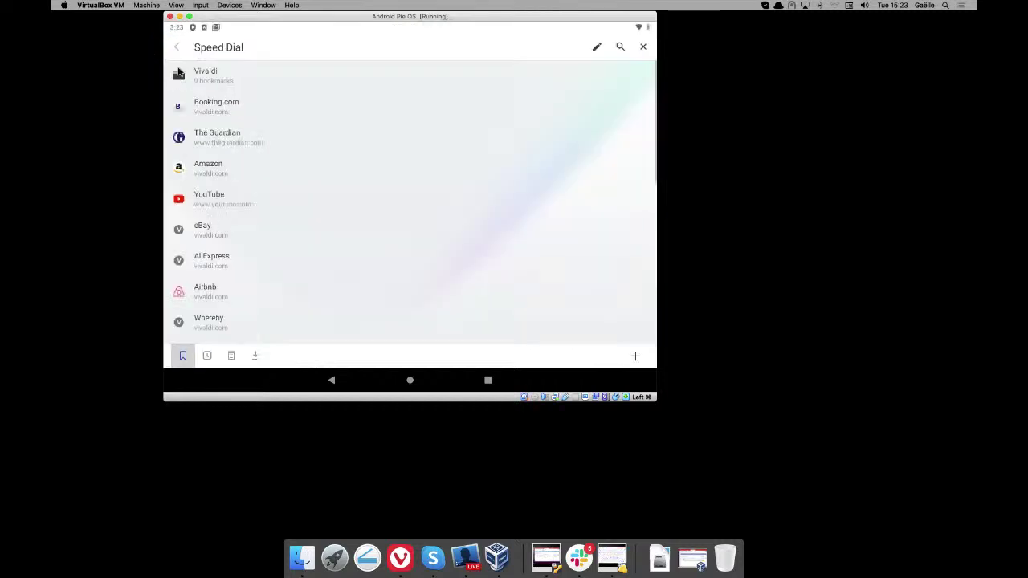
pyautogui.click(231, 356)
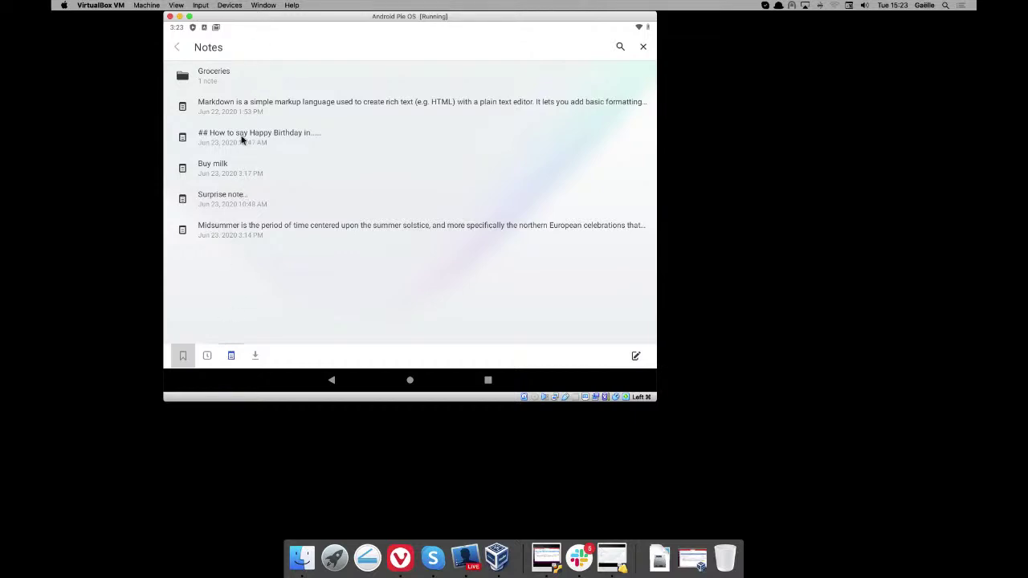
# - Add the line "Nice tradition." at the end of the Midsummer note and close the notes list
pyautogui.click(245, 227)
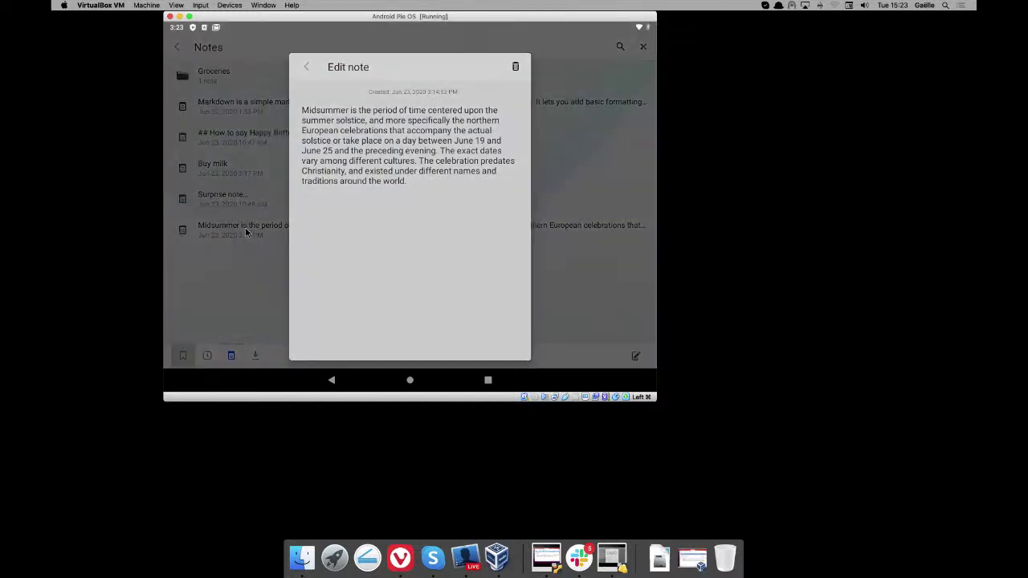
pyautogui.click(396, 268)
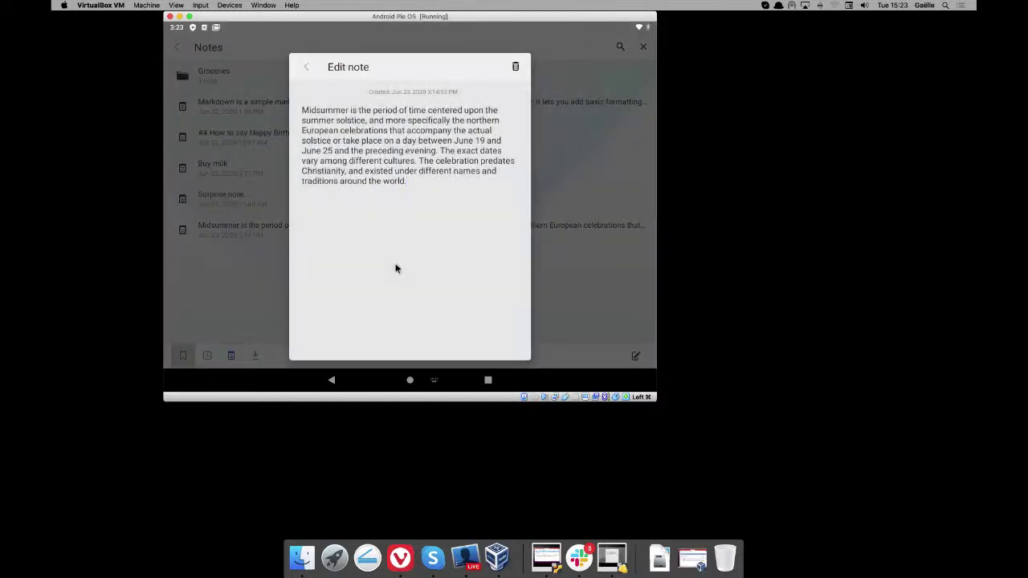
pyautogui.press('Return')
pyautogui.write('Nice tradition.')
pyautogui.click(310, 68)
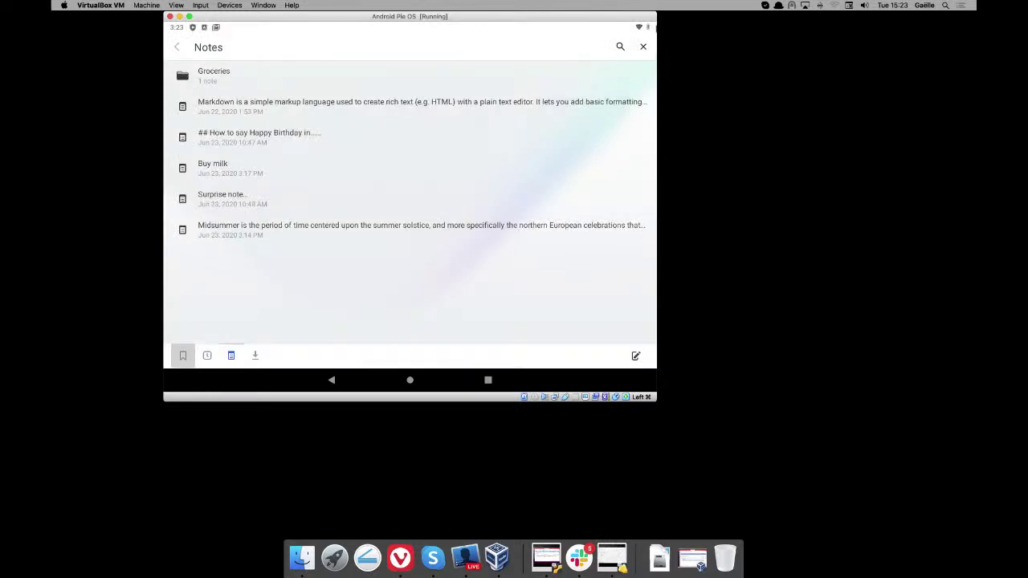
pyautogui.click(643, 49)
pyautogui.click(644, 50)
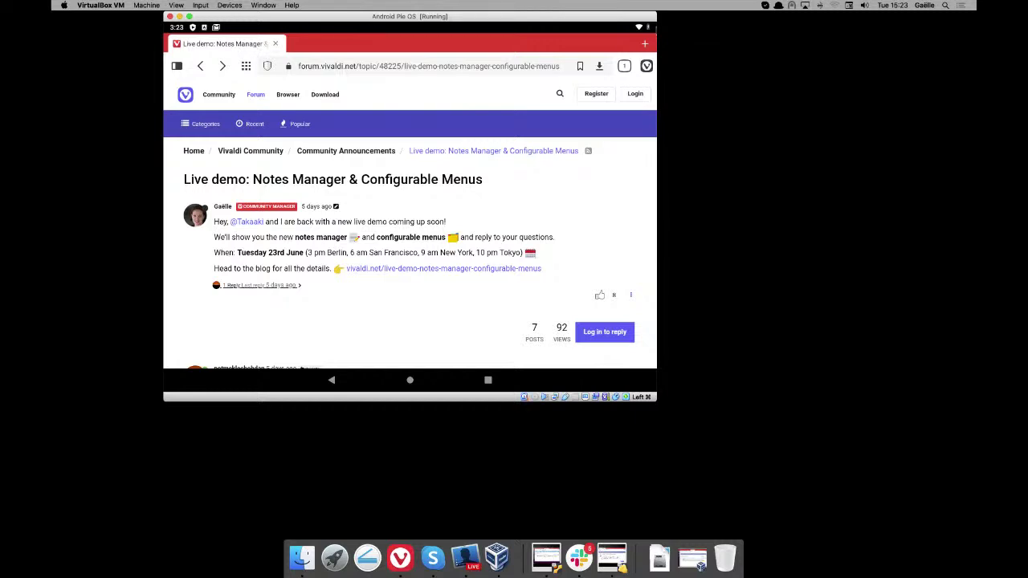
# - Open help.vivaldi.com in a new tab
pyautogui.click(646, 44)
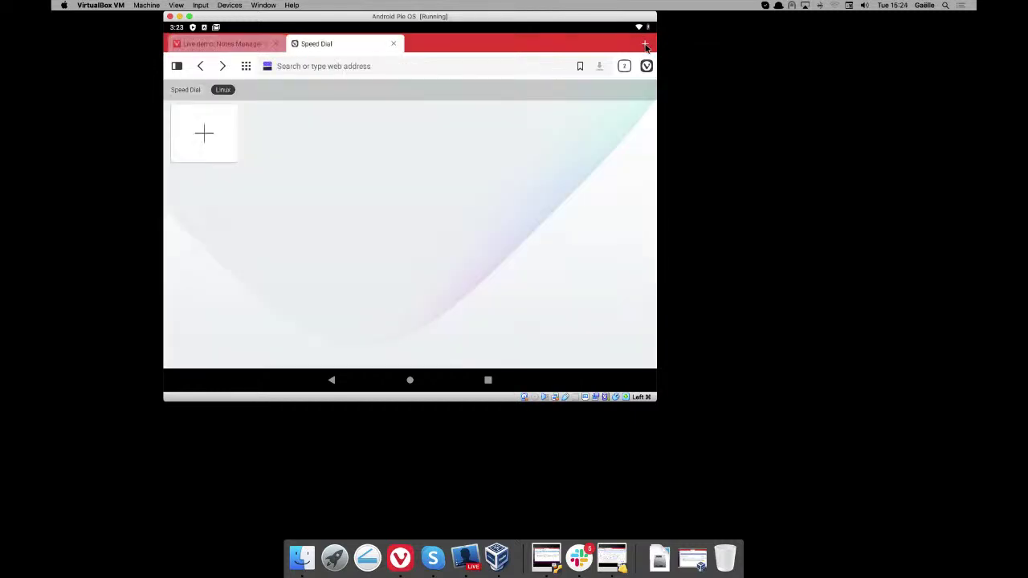
pyautogui.click(300, 63)
pyautogui.write('help.vivaldi.com')
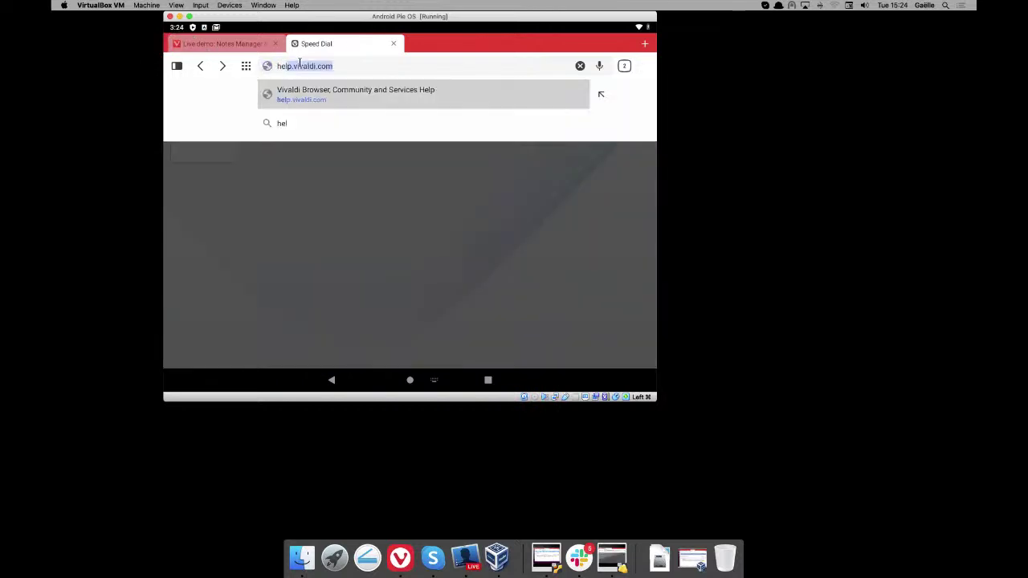
pyautogui.press('Return')
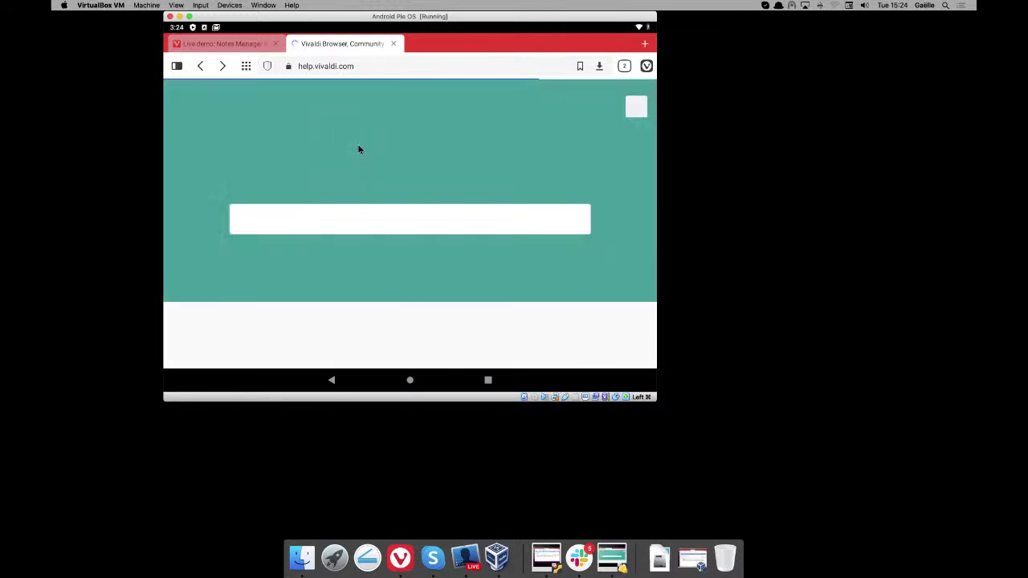
# - Search the help site for "notes m" and open the Notes Manager article to view its opening section
pyautogui.click(334, 218)
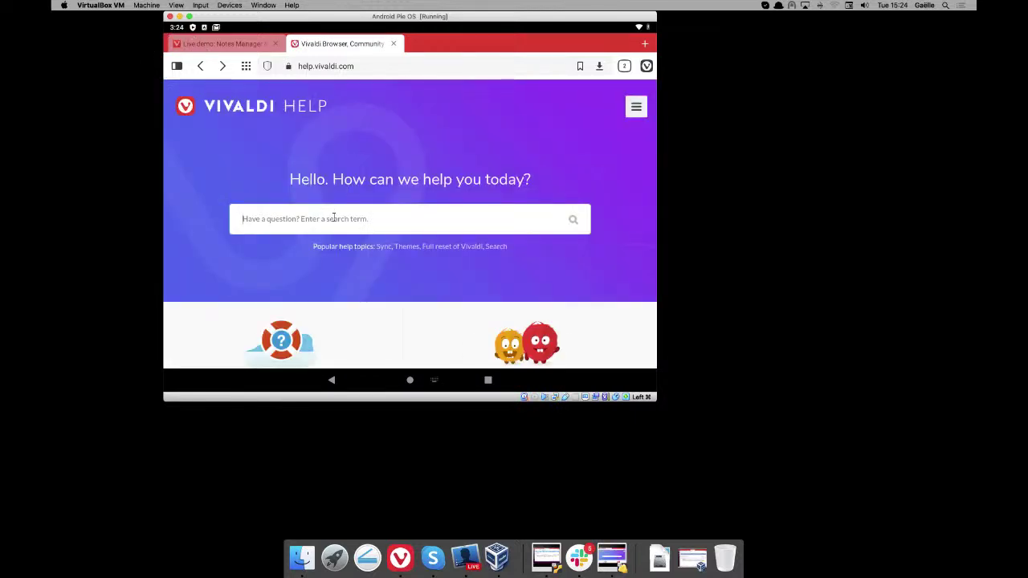
pyautogui.write('notes m')
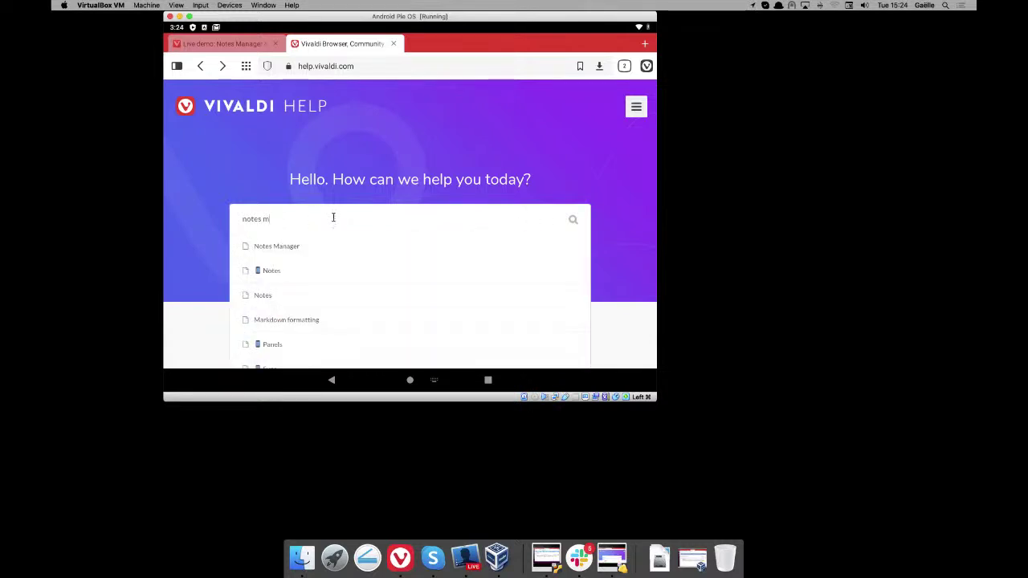
pyautogui.click(285, 249)
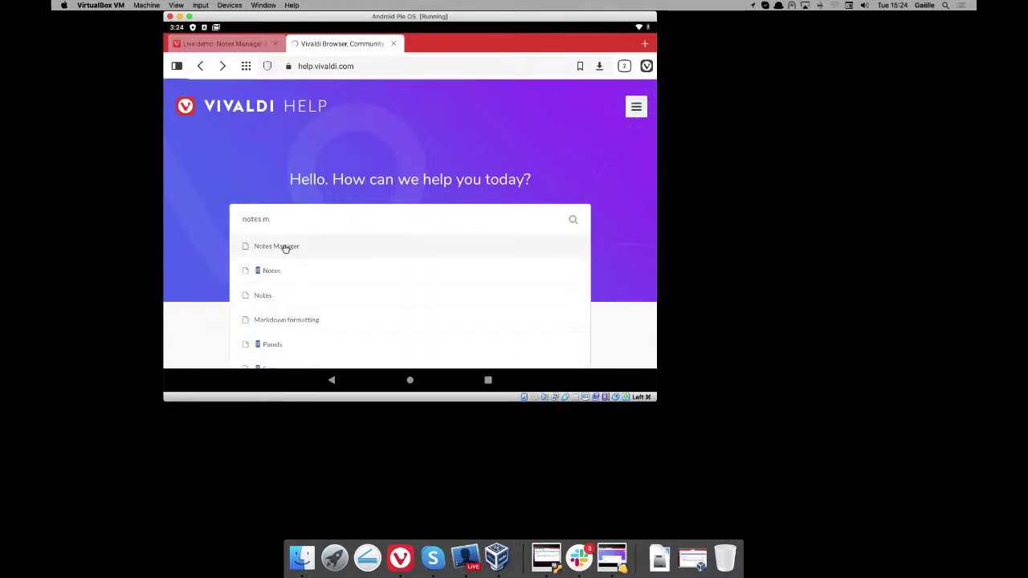
pyautogui.scroll(-5, 375, 203)
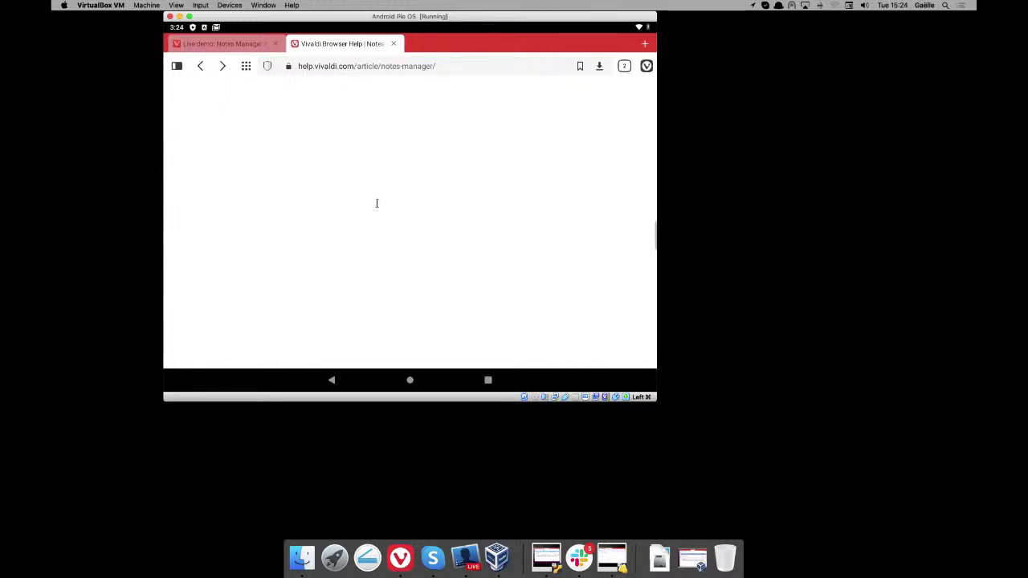
pyautogui.scroll(5, 377, 205)
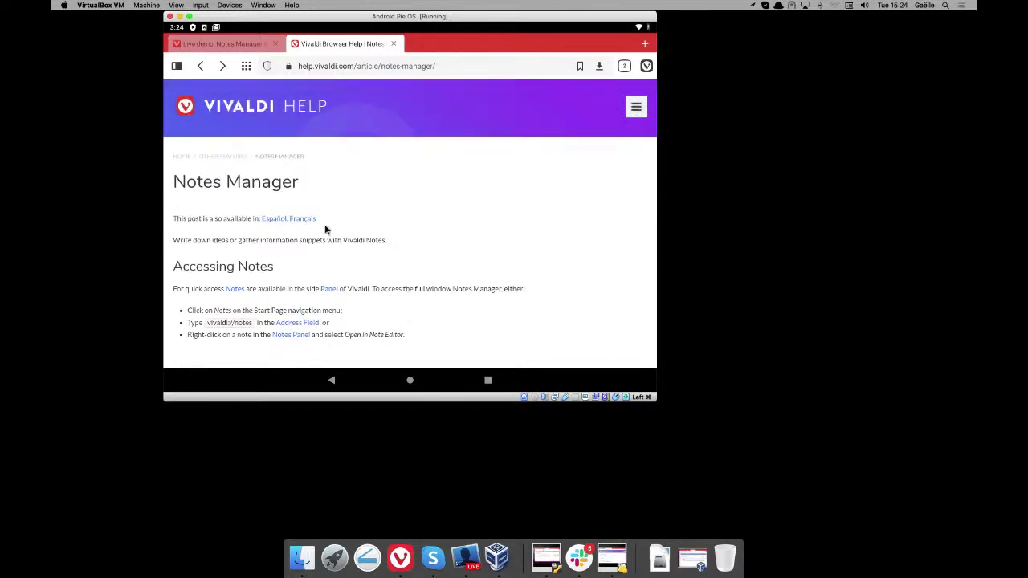
# - Read through the Notes Manager help article from its opening section to the Further reading links
pyautogui.scroll(-10, 325, 230)
pyautogui.scroll(-5, 326, 230)
pyautogui.scroll(-10, 325, 230)
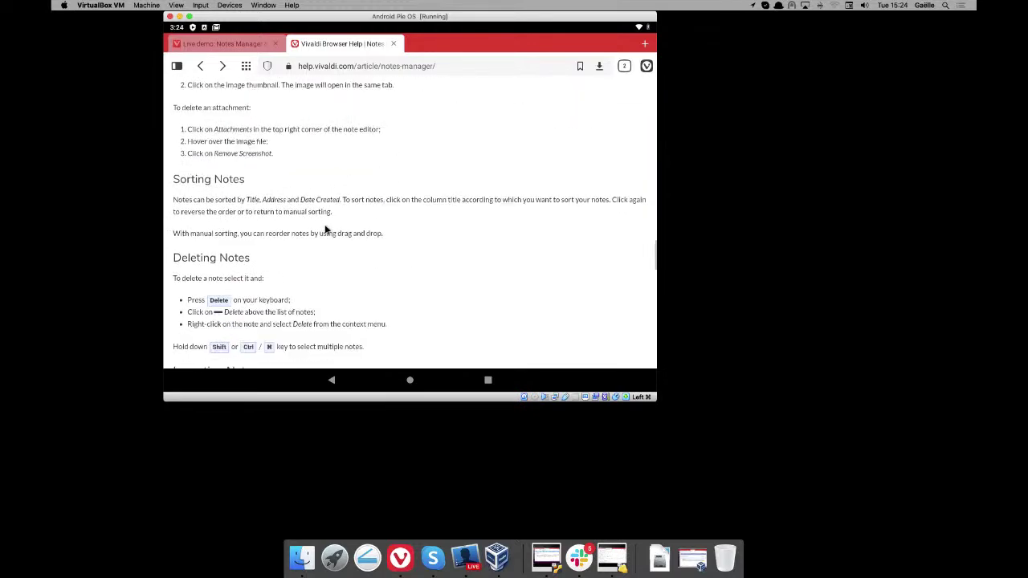
pyautogui.scroll(-15, 326, 230)
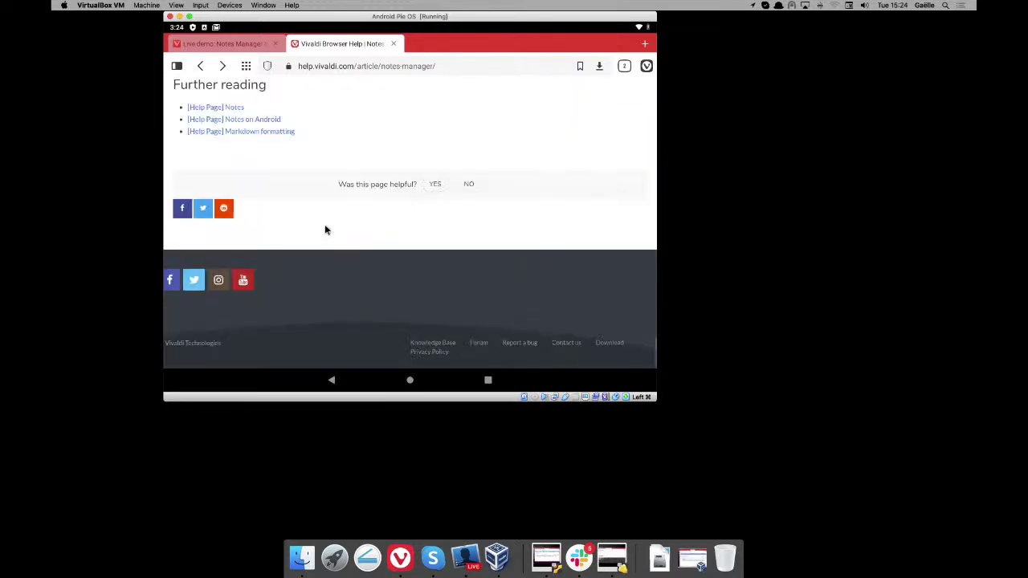
pyautogui.scroll(20, 325, 229)
pyautogui.scroll(10, 326, 230)
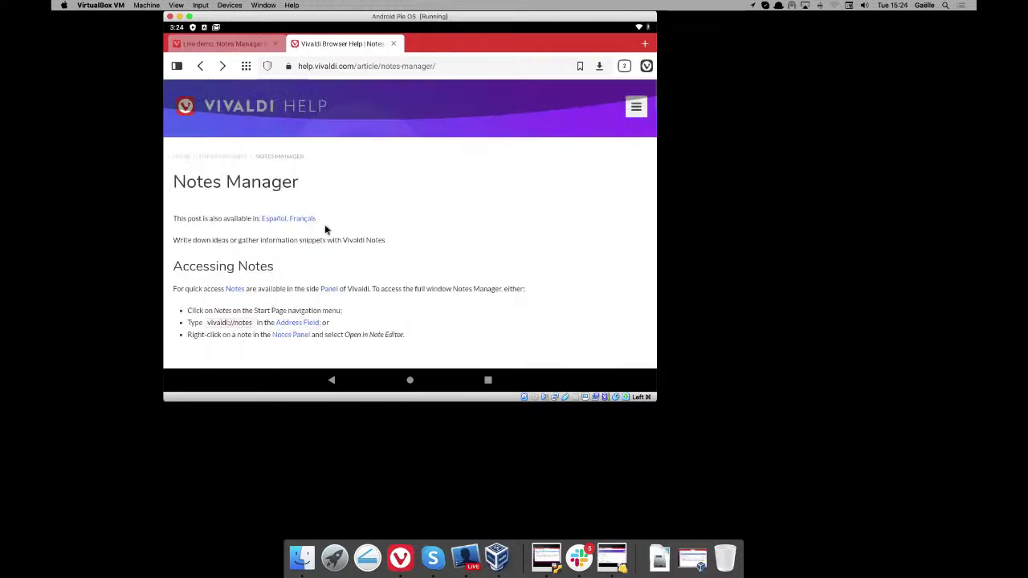
pyautogui.scroll(-20, 325, 230)
pyautogui.scroll(1, 326, 230)
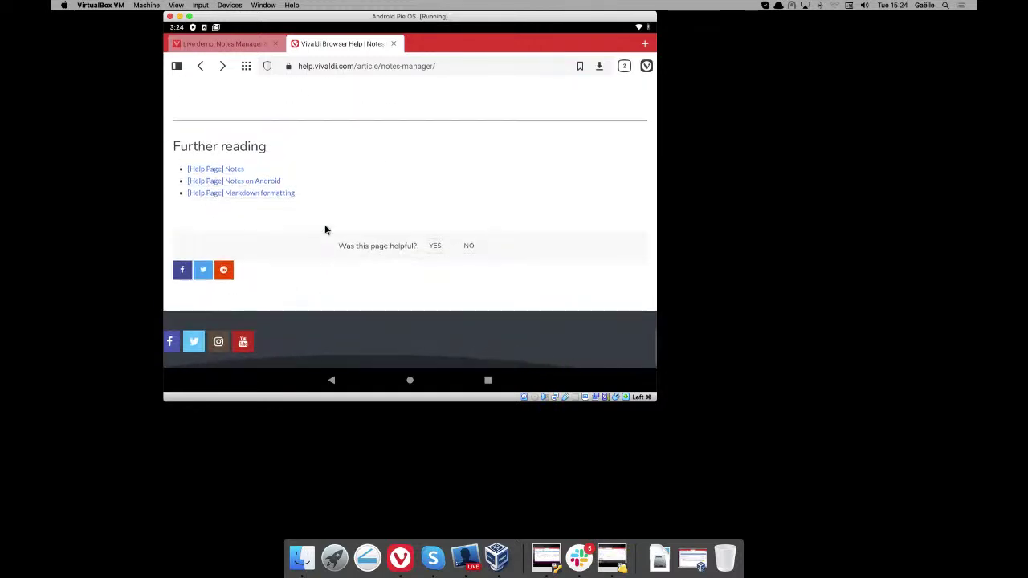
# - Open the Markdown formatting help page in a new tab and the Notes on Android page in the article's own tab
pyautogui.rightClick(270, 193)
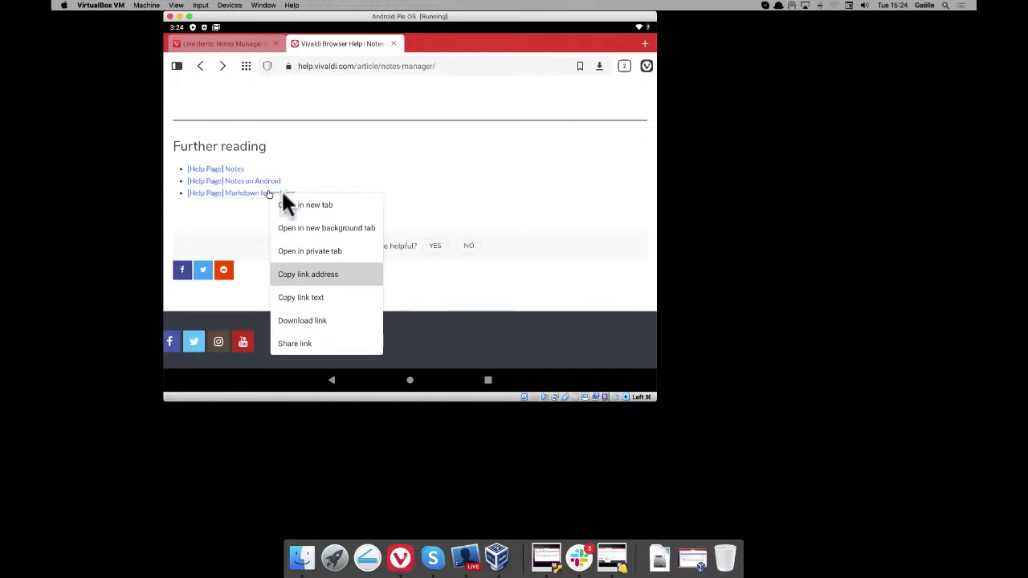
pyautogui.click(295, 206)
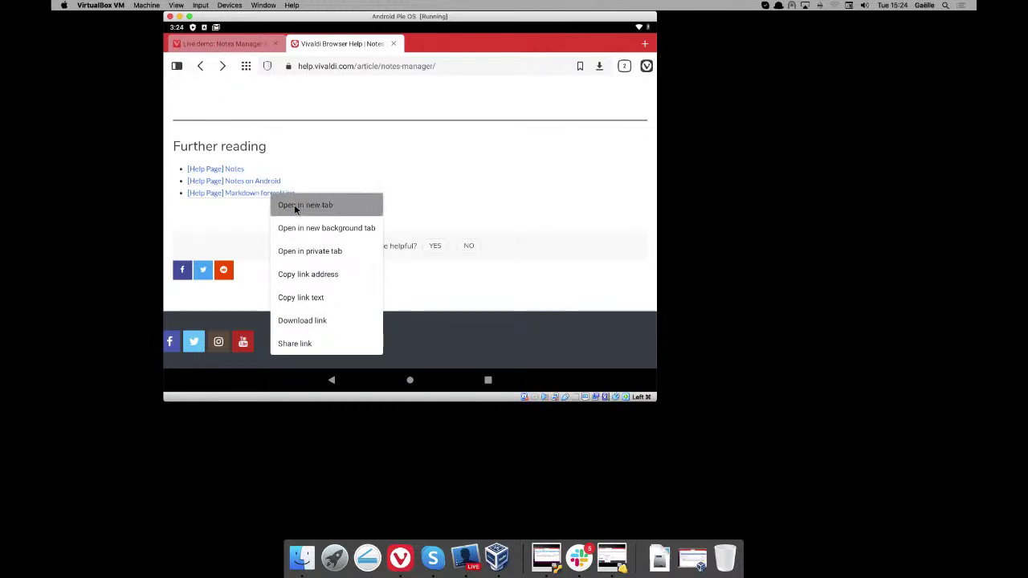
pyautogui.click(353, 44)
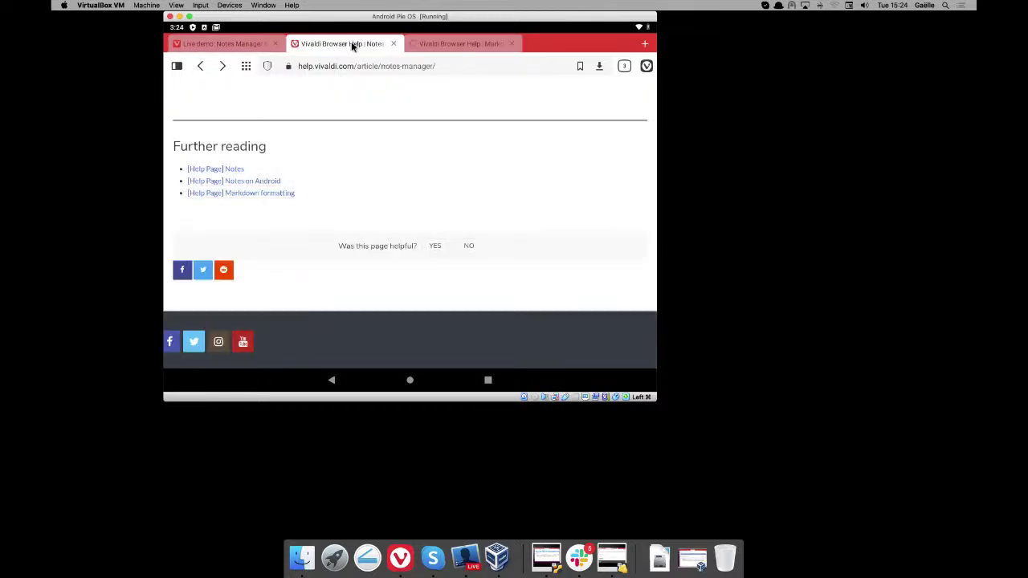
pyautogui.click(227, 183)
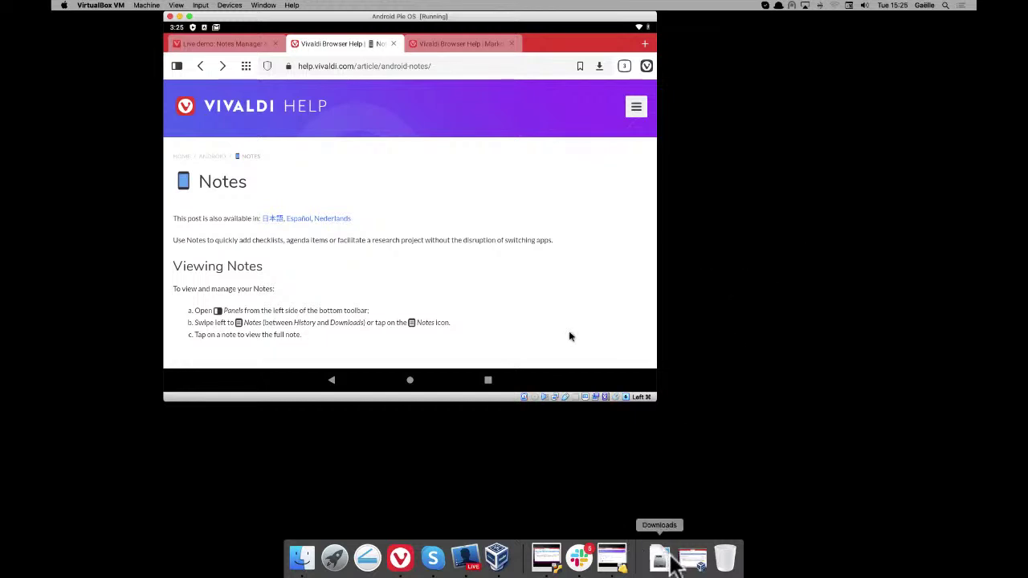
# - Restore the minimized Ubuntu virtual machine and open the Surprise note in its Notes Manager
pyautogui.click(691, 558)
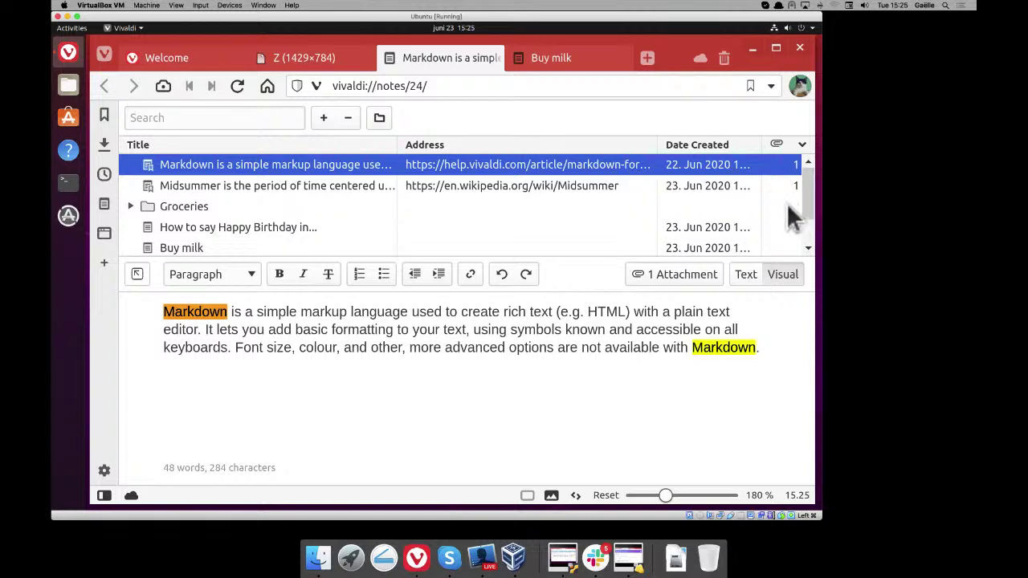
pyautogui.moveTo(810, 204); pyautogui.dragTo(811, 235)
pyautogui.click(213, 226)
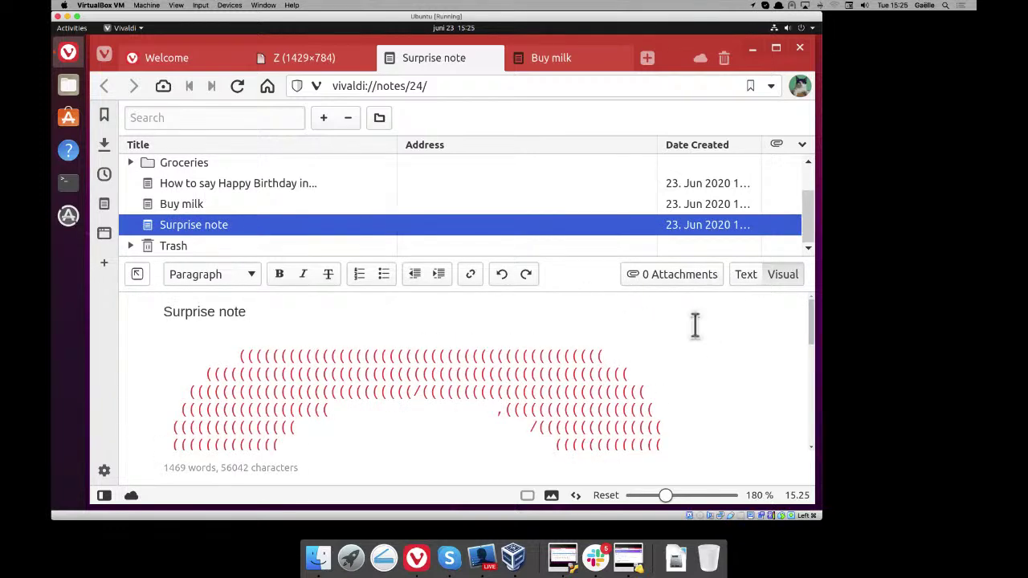
# - Show the Surprise note in text view and examine the styled span code behind it
pyautogui.click(739, 274)
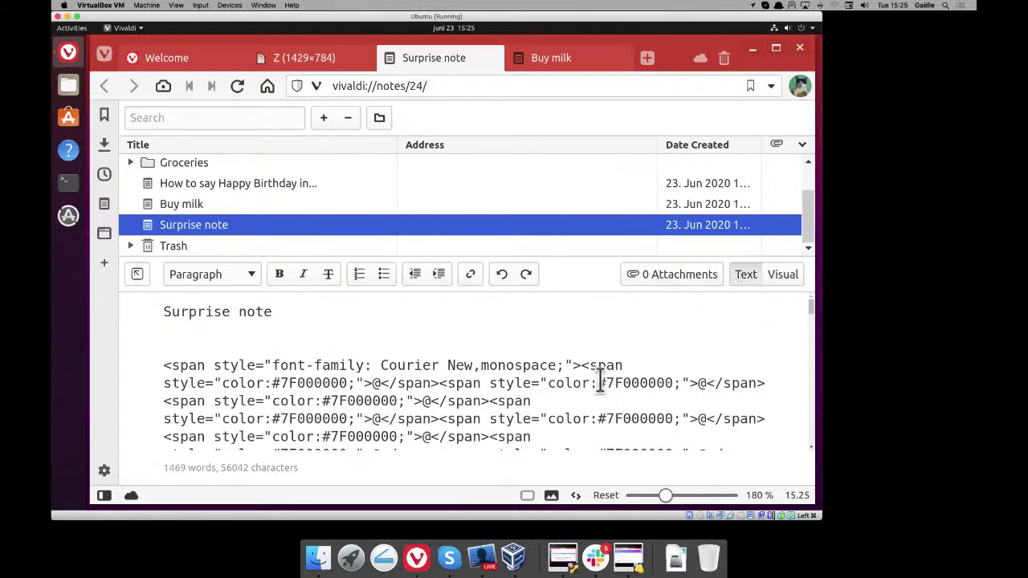
pyautogui.scroll(-5, 600, 380)
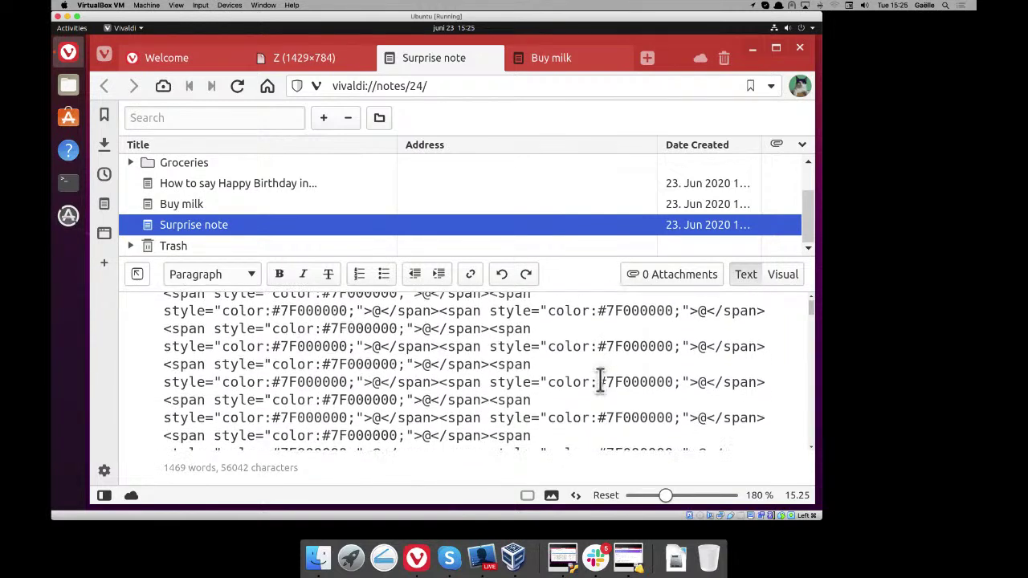
pyautogui.scroll(-5, 600, 380)
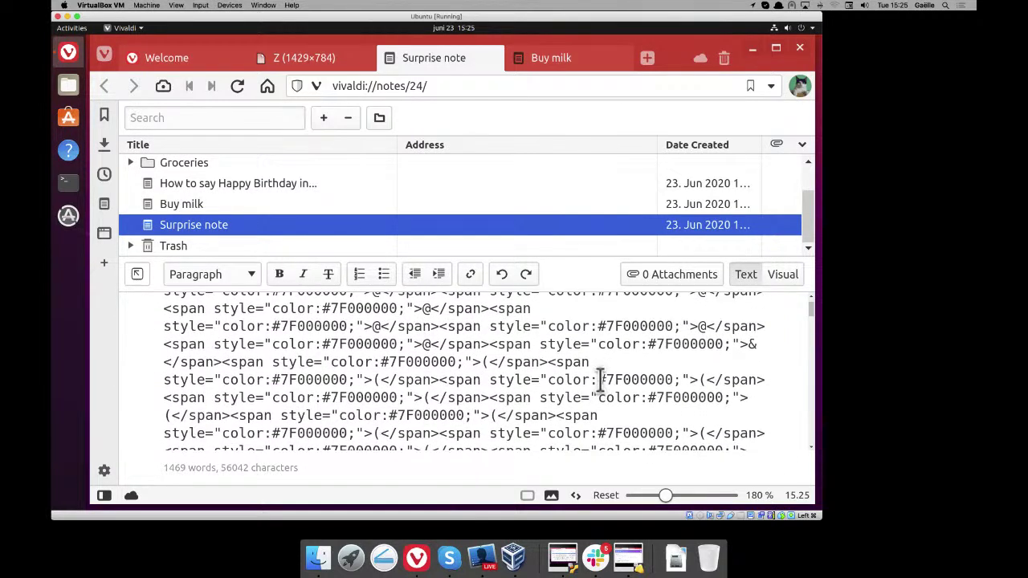
pyautogui.scroll(-3, 599, 380)
# - Return the Surprise note to visual view and look over the whole character drawing, ending at the note's title
pyautogui.click(783, 275)
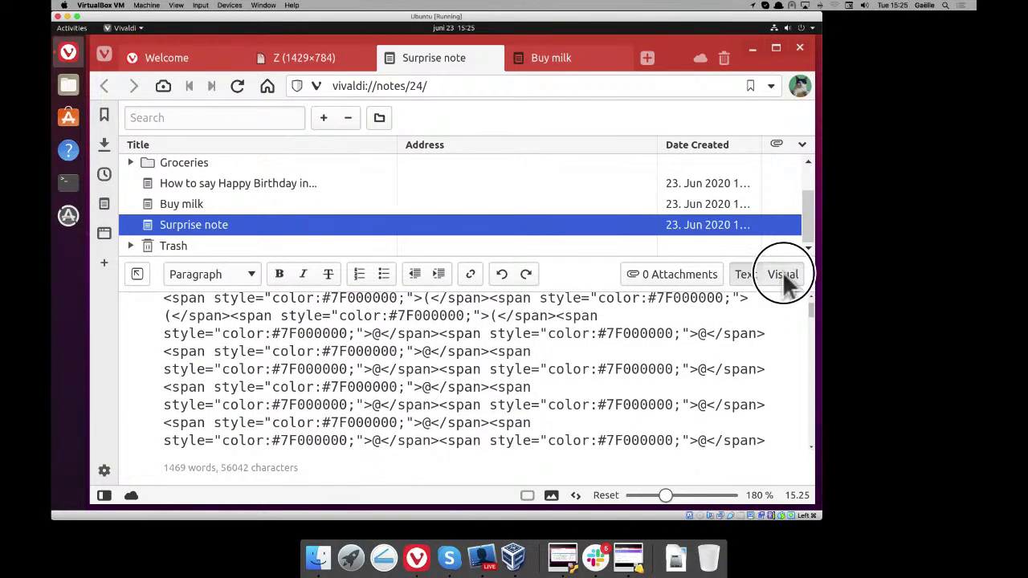
pyautogui.scroll(-5, 653, 381)
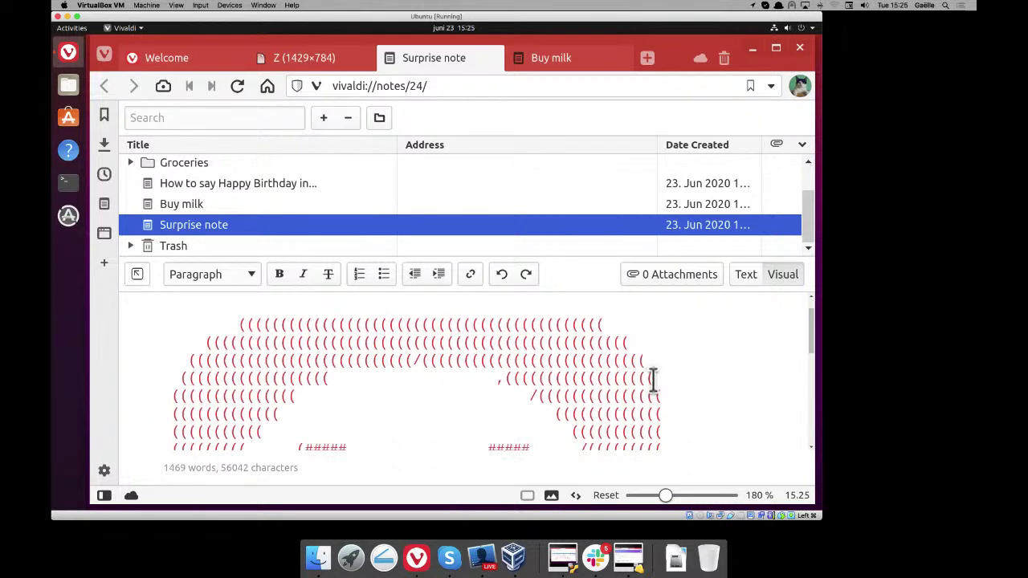
pyautogui.scroll(-4, 653, 381)
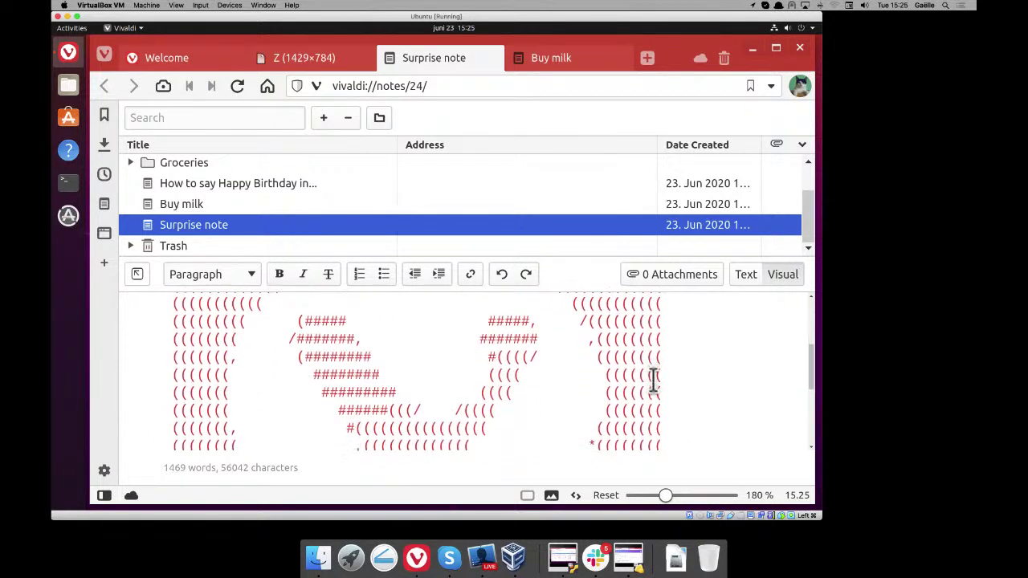
pyautogui.scroll(-2, 653, 380)
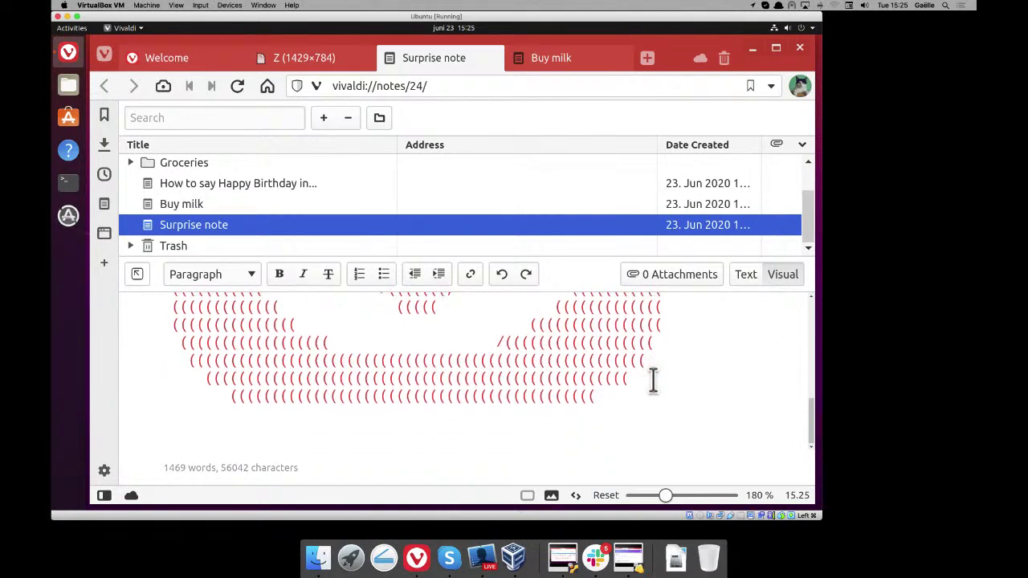
pyautogui.scroll(10, 652, 381)
pyautogui.scroll(-12, 653, 381)
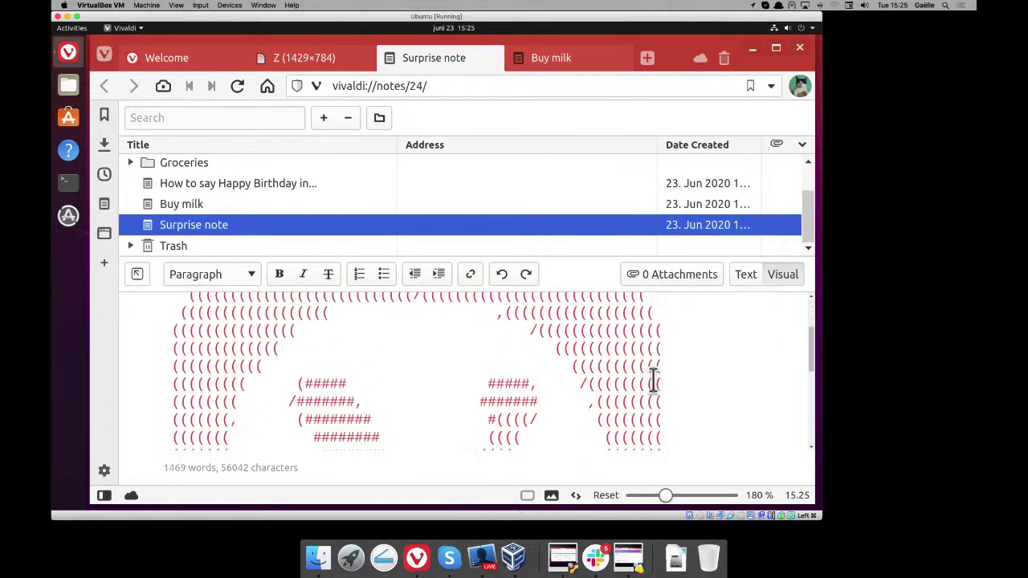
pyautogui.scroll(5, 652, 381)
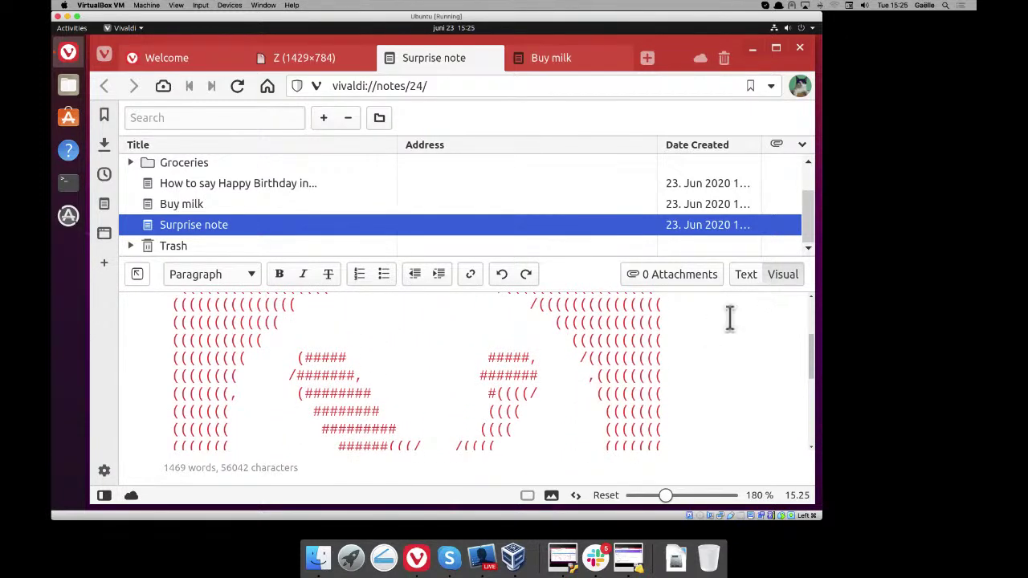
pyautogui.scroll(5, 706, 338)
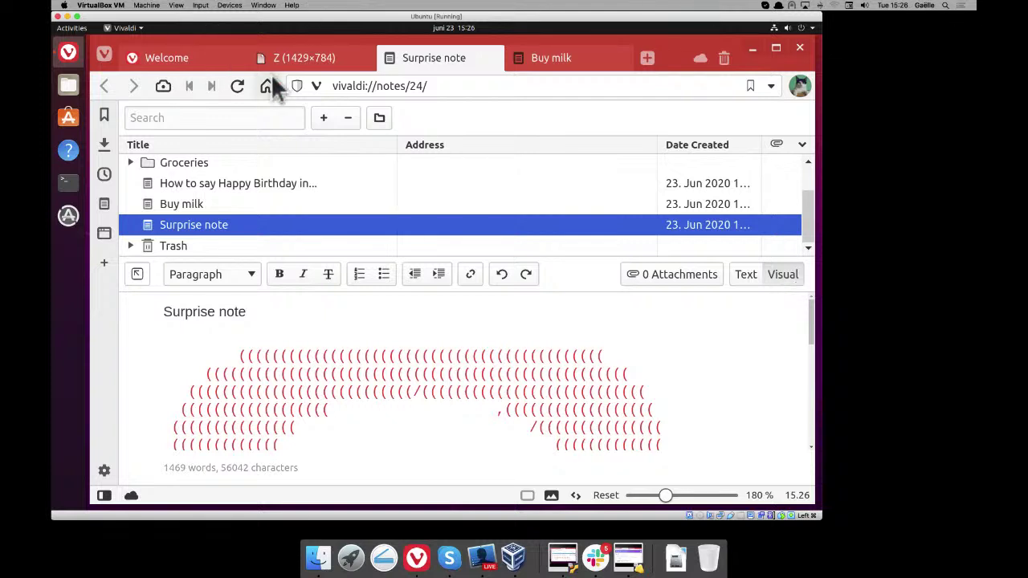
# - Load forum.vivaldi.net in the Buy milk tab
pyautogui.click(594, 61)
pyautogui.click(507, 85)
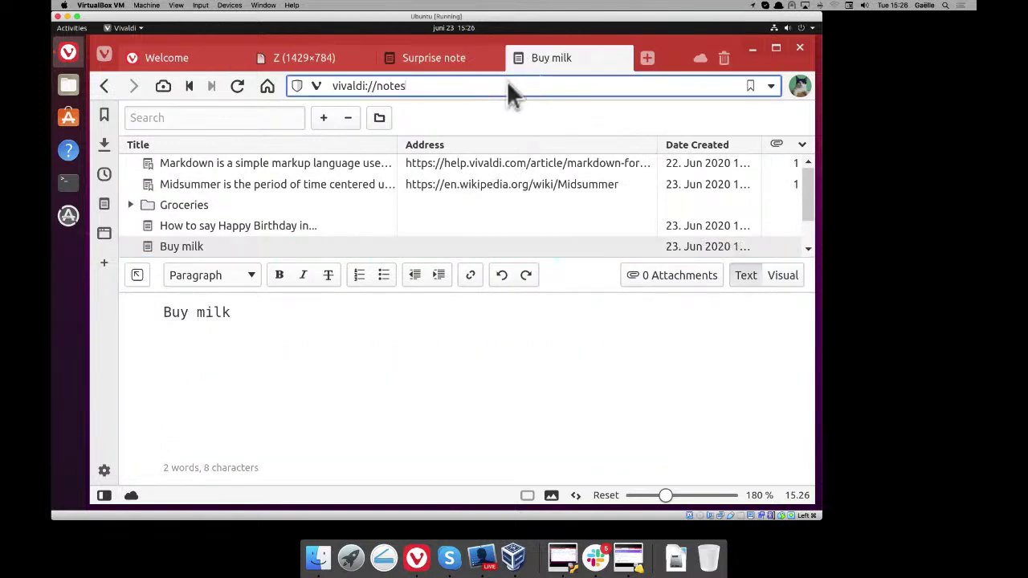
pyautogui.write('forum.')
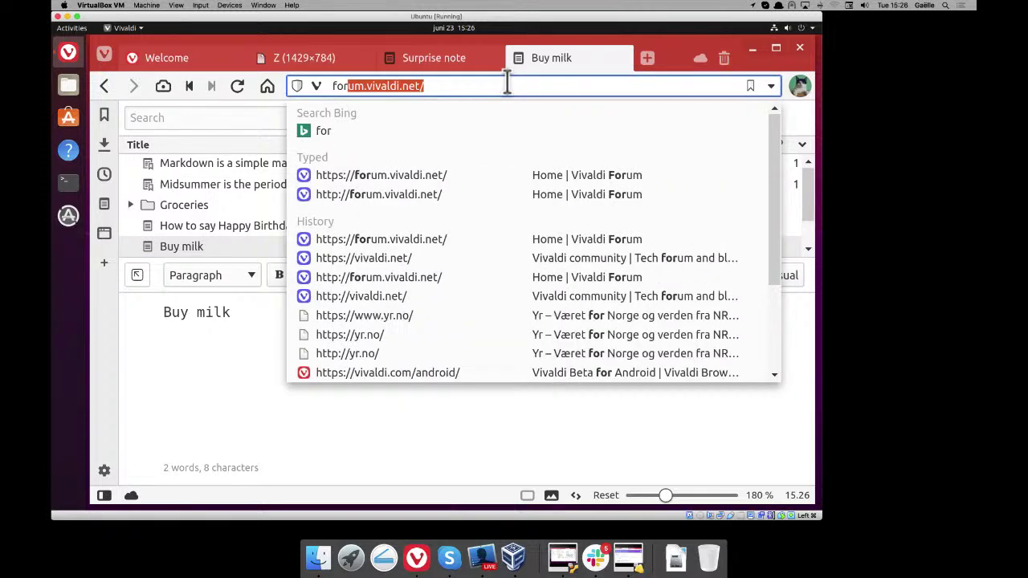
pyautogui.press('Return')
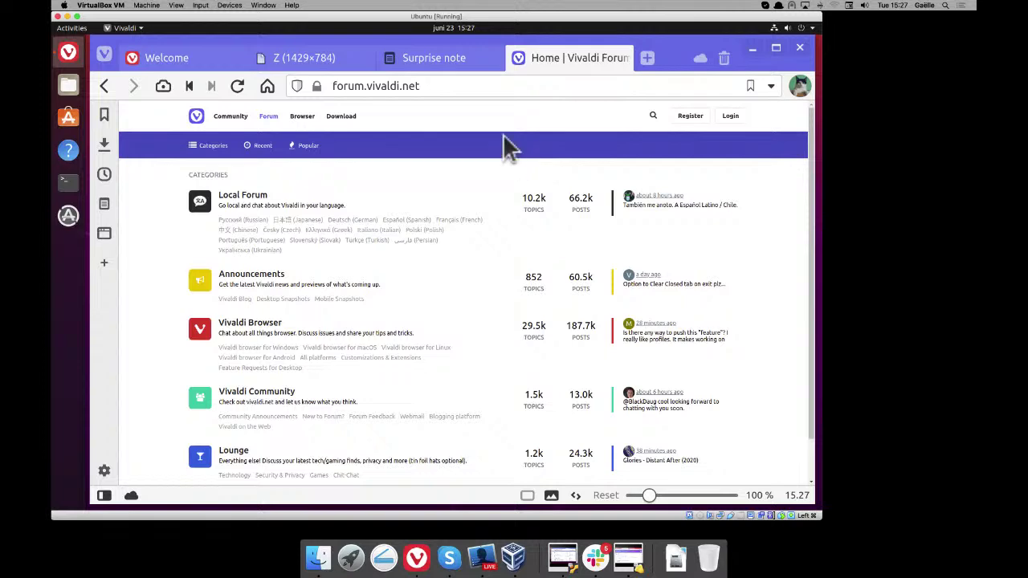
# - Open the "Live demo: Notes Manager & Configurable Menus" topic from the Community Announcements category and look through its posts
pyautogui.scroll(-1, 498, 241)
pyautogui.scroll(1, 497, 241)
pyautogui.scroll(-1, 498, 241)
pyautogui.scroll(-1, 498, 241)
pyautogui.scroll(1, 497, 241)
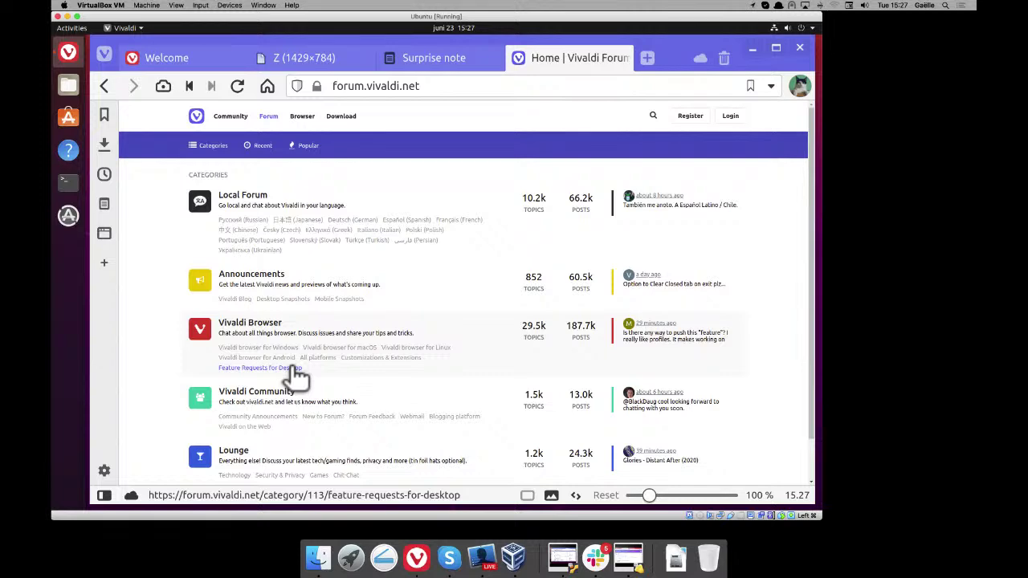
pyautogui.click(276, 417)
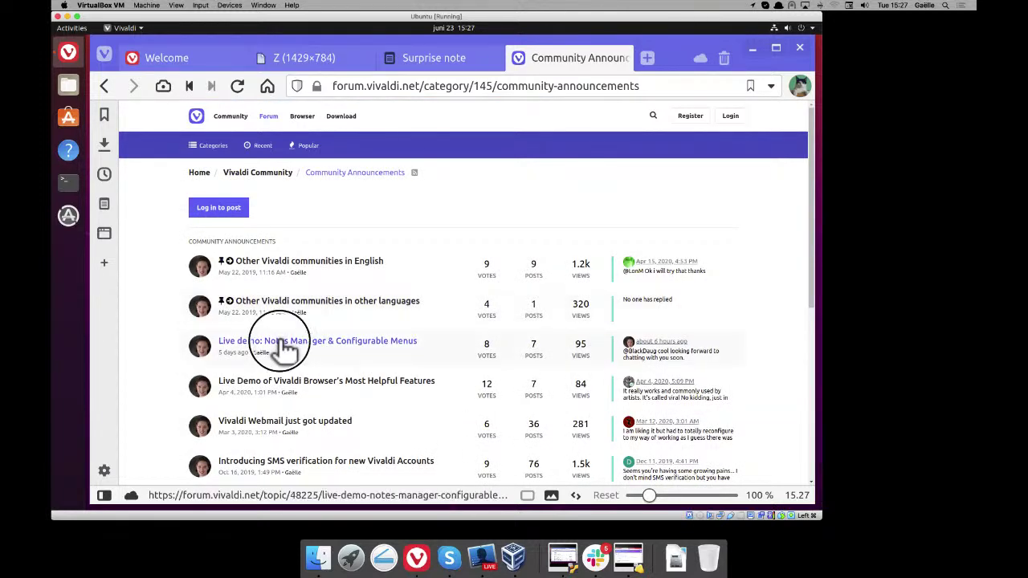
pyautogui.click(274, 342)
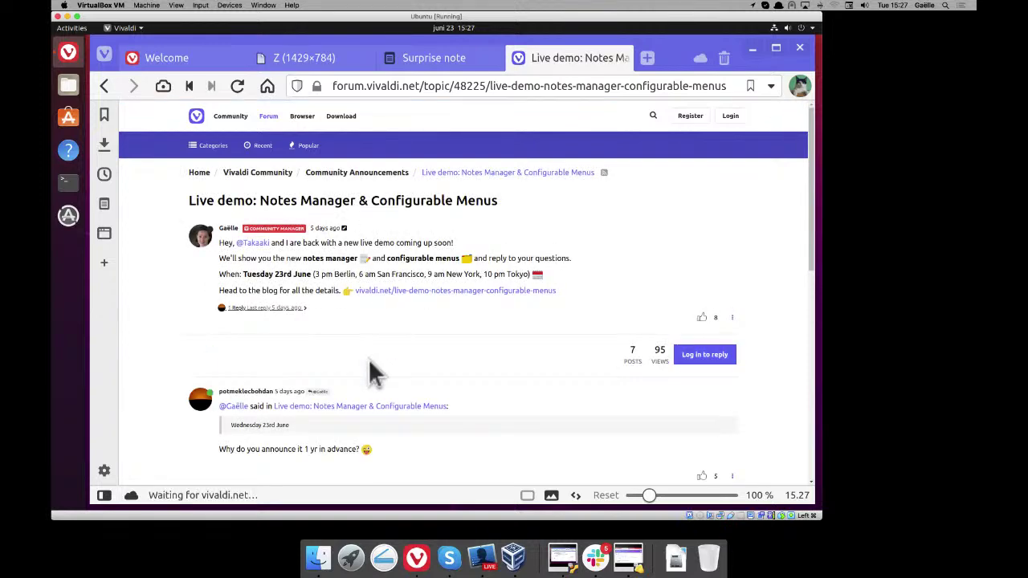
pyautogui.scroll(-5, 371, 363)
pyautogui.scroll(5, 370, 363)
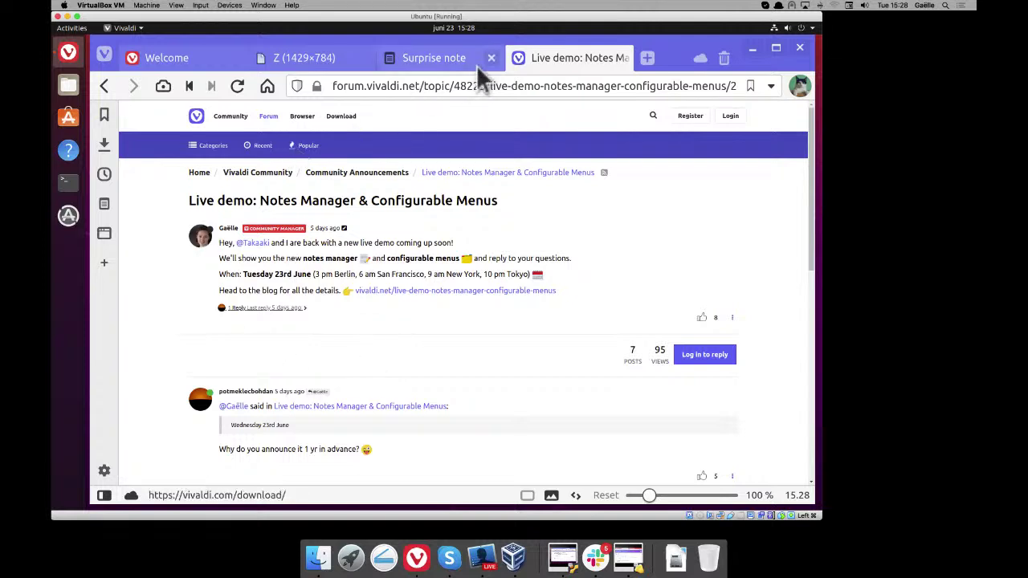
# - Select the Surprise note and live demo forum tabs together and tile them side by side
pyautogui.click(452, 62)
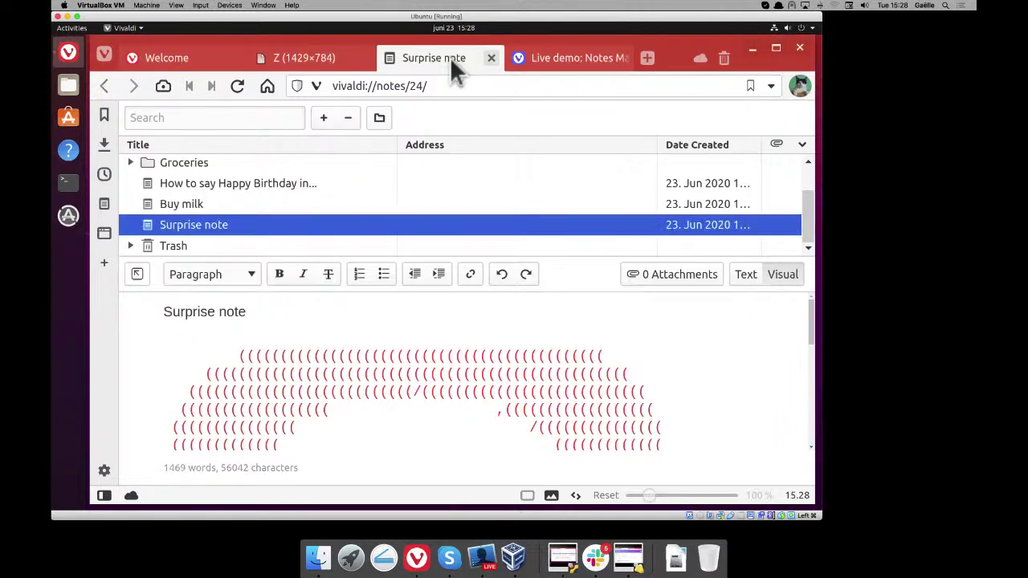
pyautogui.rightClick(548, 61)
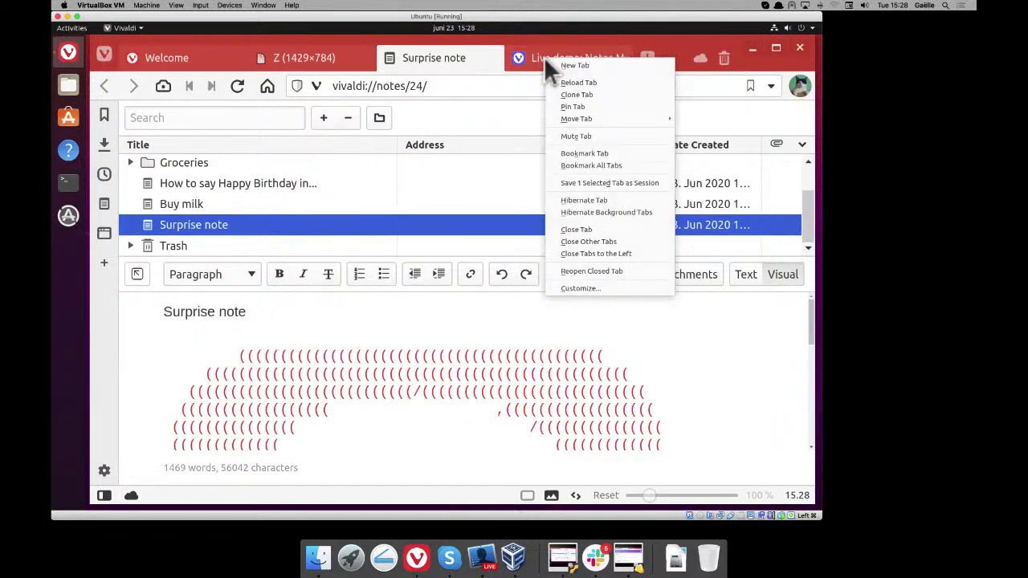
pyautogui.click(486, 65)
pyautogui.keyDown('ctrl'); pyautogui.click(543, 66); pyautogui.keyUp('ctrl')
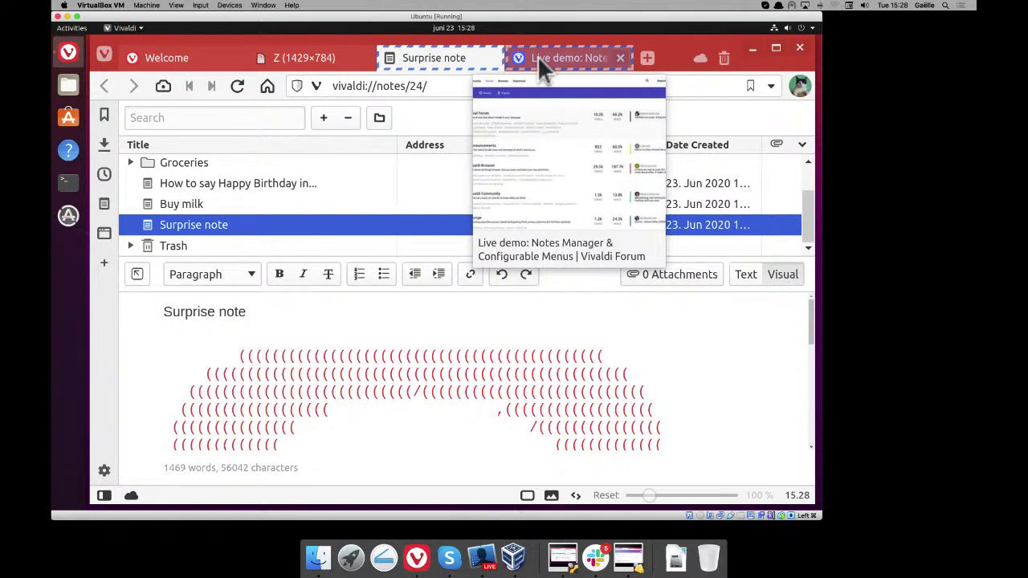
pyautogui.rightClick(545, 68)
pyautogui.click(561, 216)
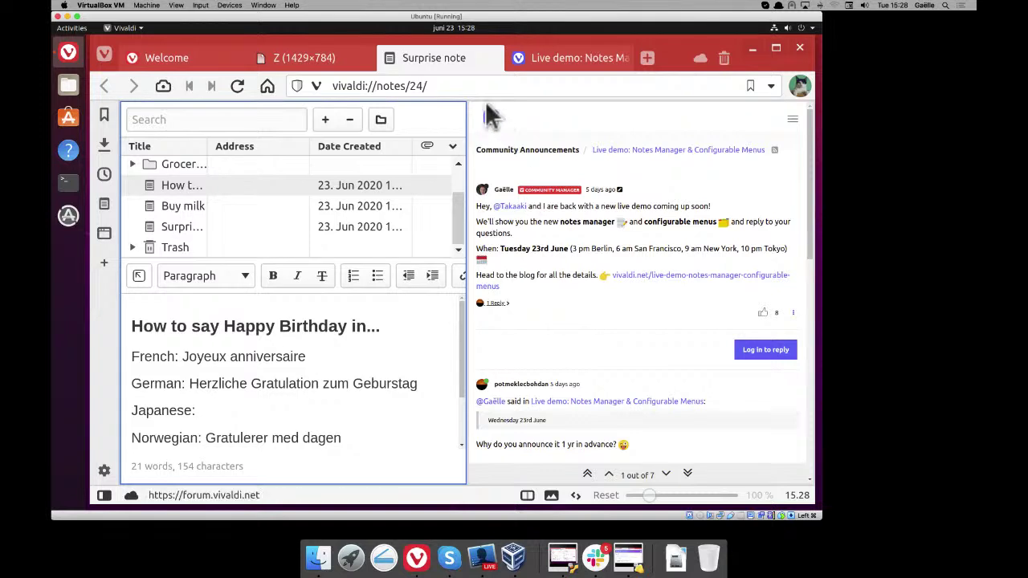
# - View the Untile Selection option among the live demo forum tab's commands without applying it
pyautogui.rightClick(543, 58)
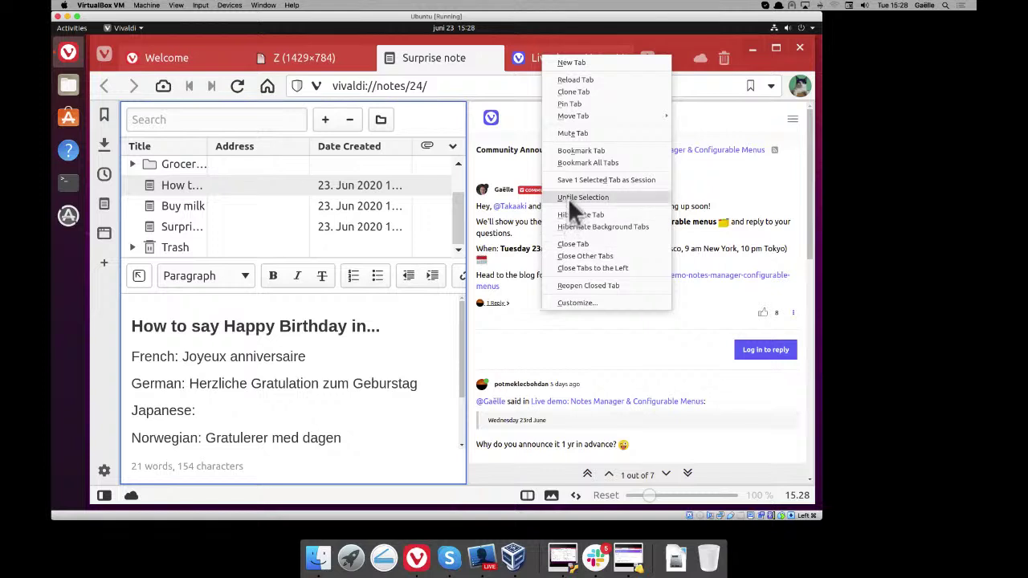
pyautogui.click(477, 69)
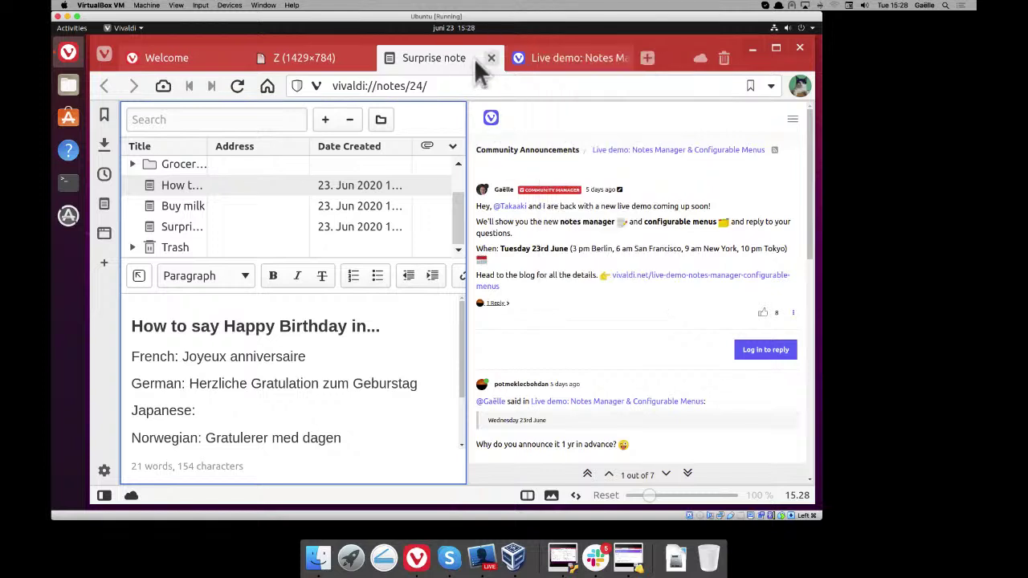
pyautogui.rightClick(542, 63)
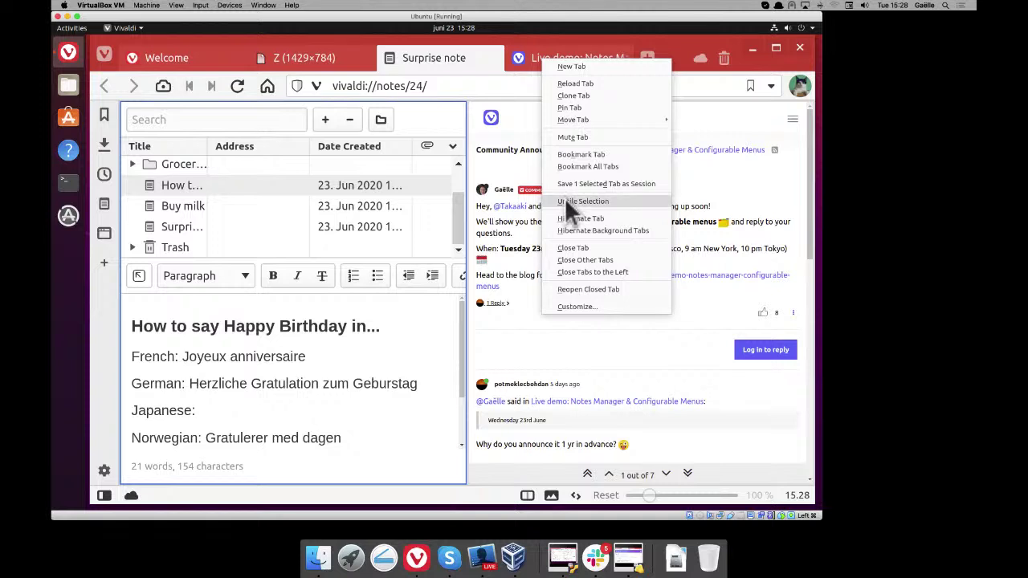
pyautogui.click(476, 63)
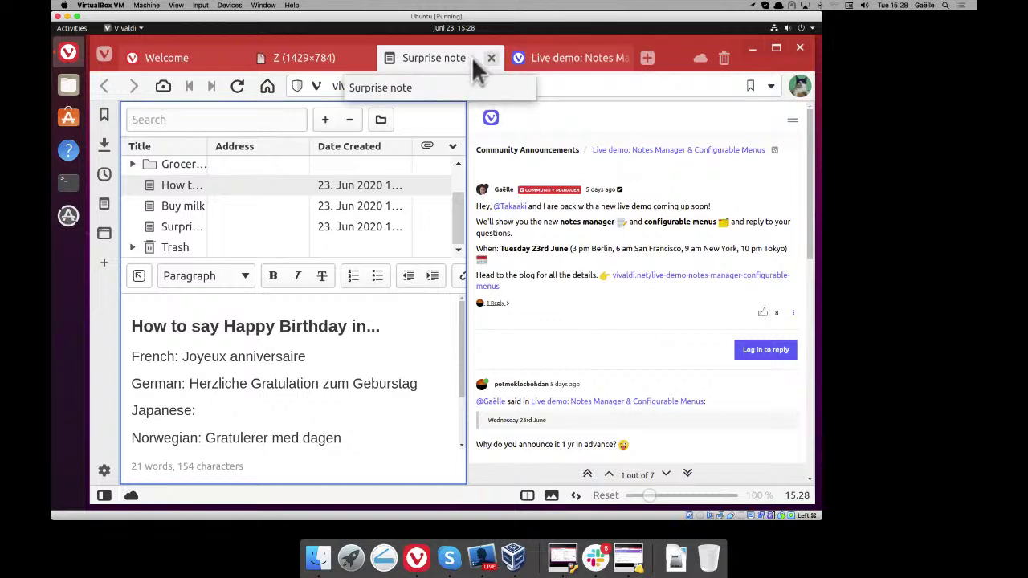
# - Change the tiling of the notes and forum tabs from side by side to stacked one above the other
pyautogui.click(526, 495)
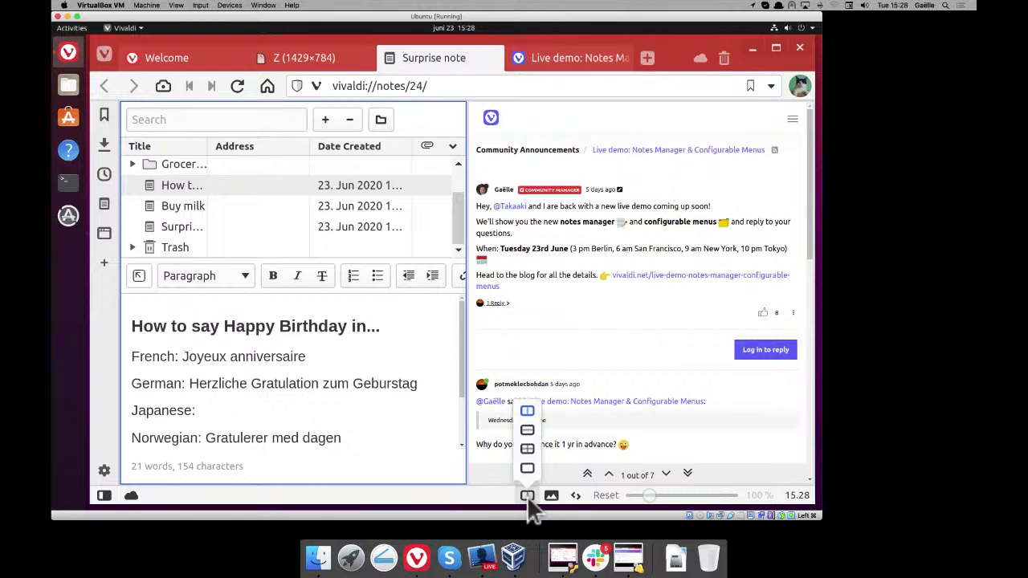
pyautogui.click(527, 432)
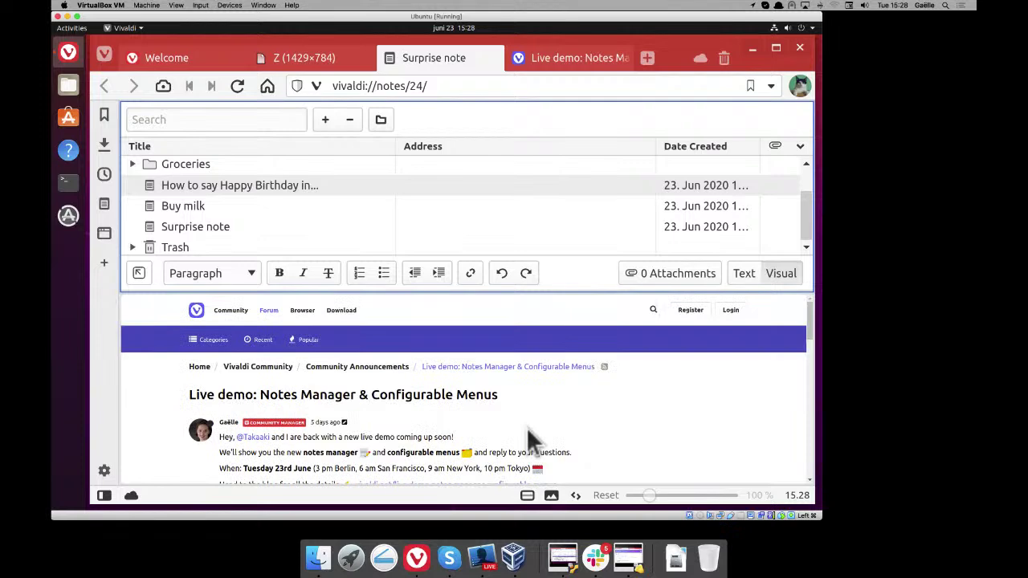
pyautogui.scroll(-1, 484, 249)
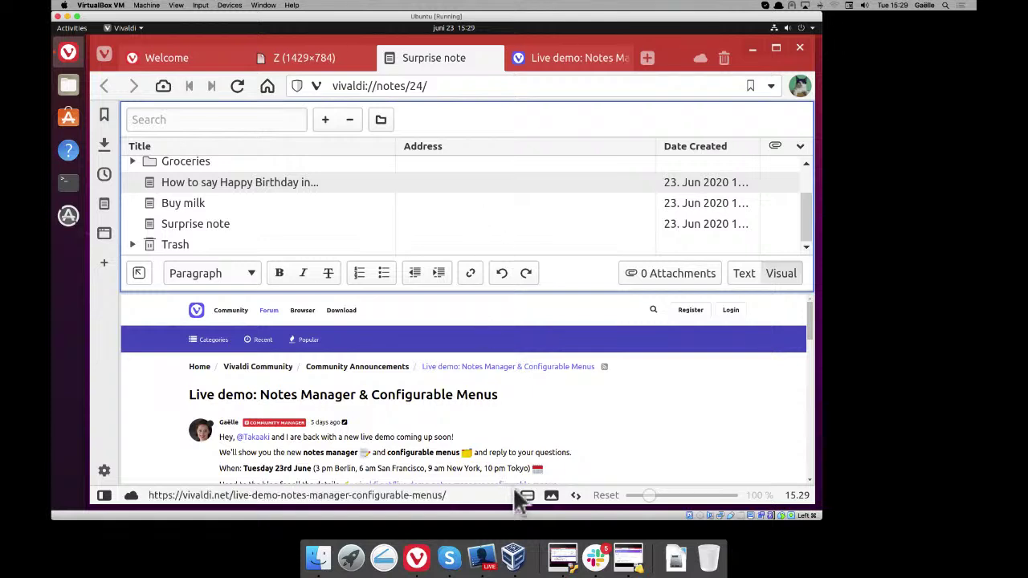
# - Check the Capture options, and move the page tiling button from the status bar to the address bar beside Capture
pyautogui.click(165, 87)
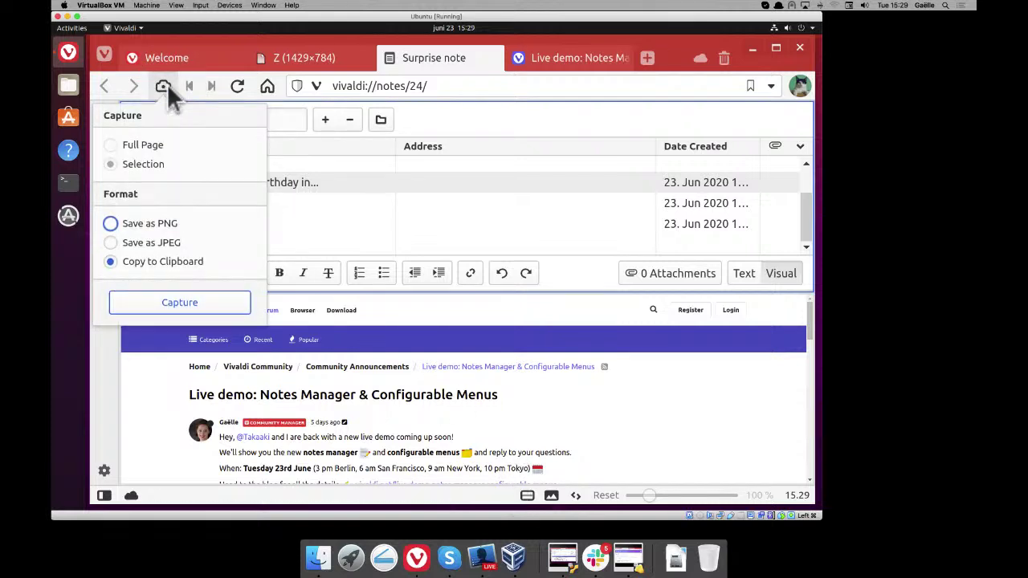
pyautogui.click(167, 85)
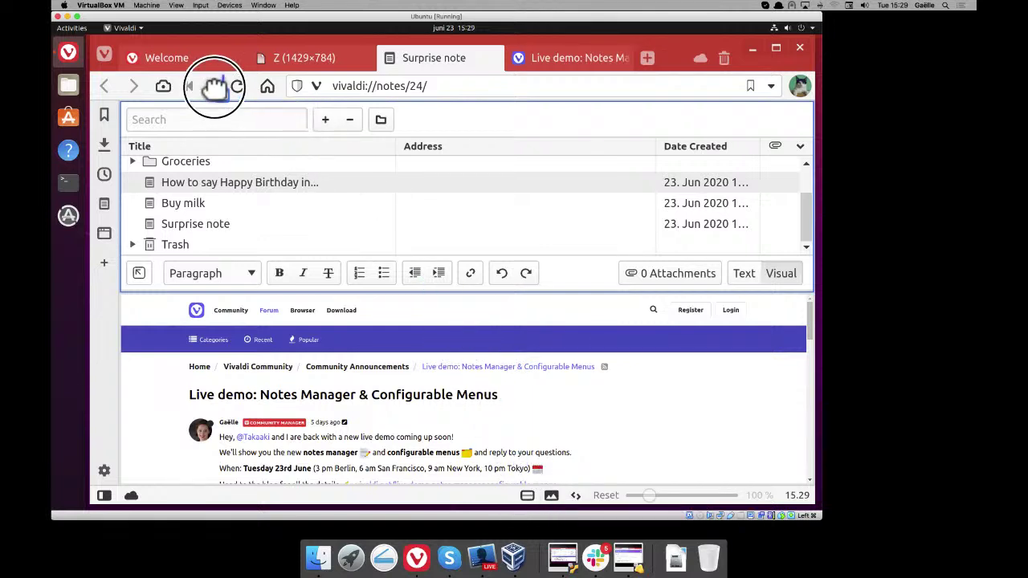
pyautogui.moveTo(184, 81); pyautogui.dragTo(181, 84)
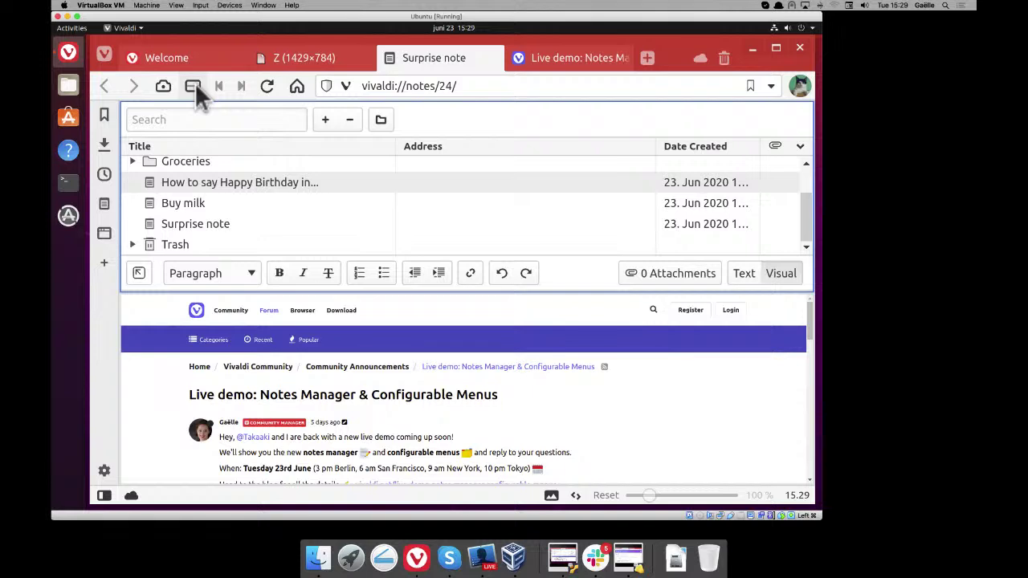
# - Open a new tab and load the Wikipedia article on Midsummer from the address suggestions for "w"
pyautogui.click(646, 59)
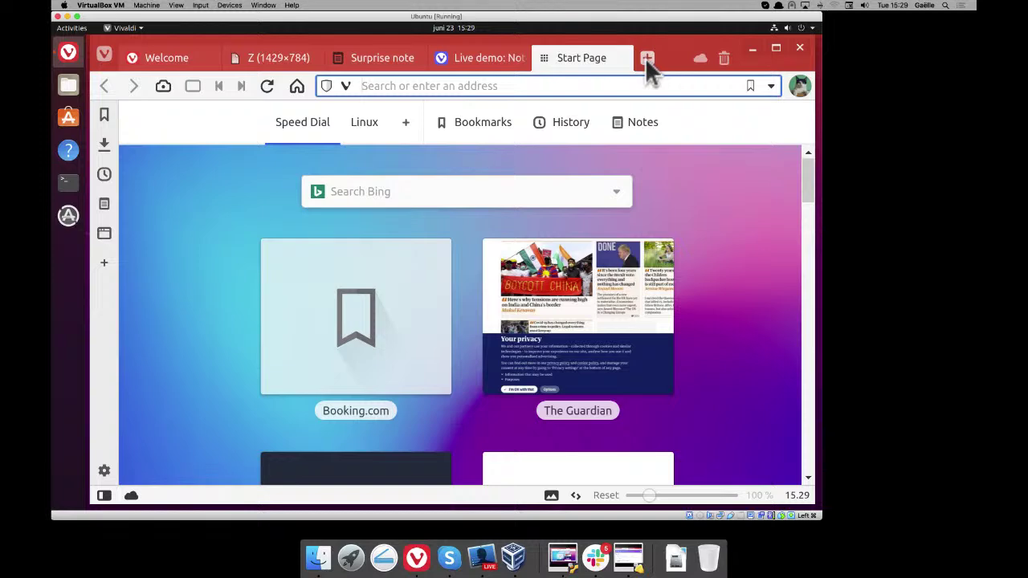
pyautogui.write('w w')
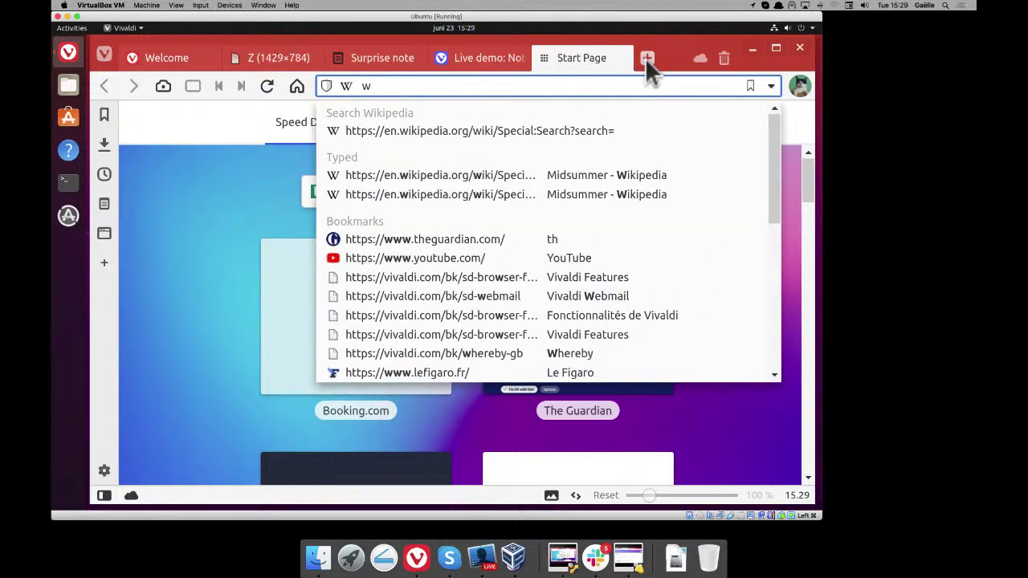
pyautogui.click(497, 177)
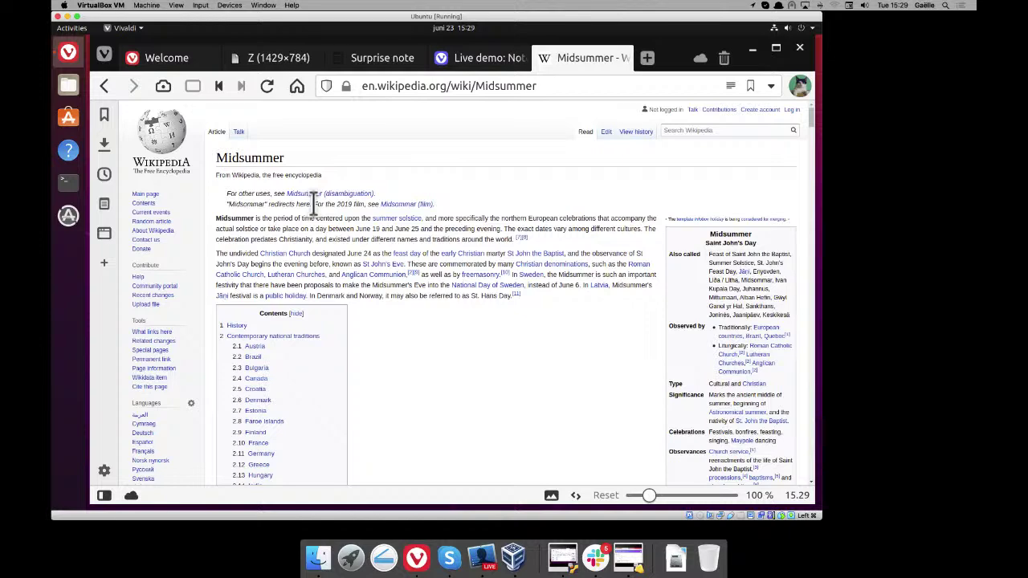
# - Copy the two introductory paragraphs of the Midsummer article to a new note
pyautogui.moveTo(213, 217); pyautogui.dragTo(522, 294)
pyautogui.rightClick(476, 249)
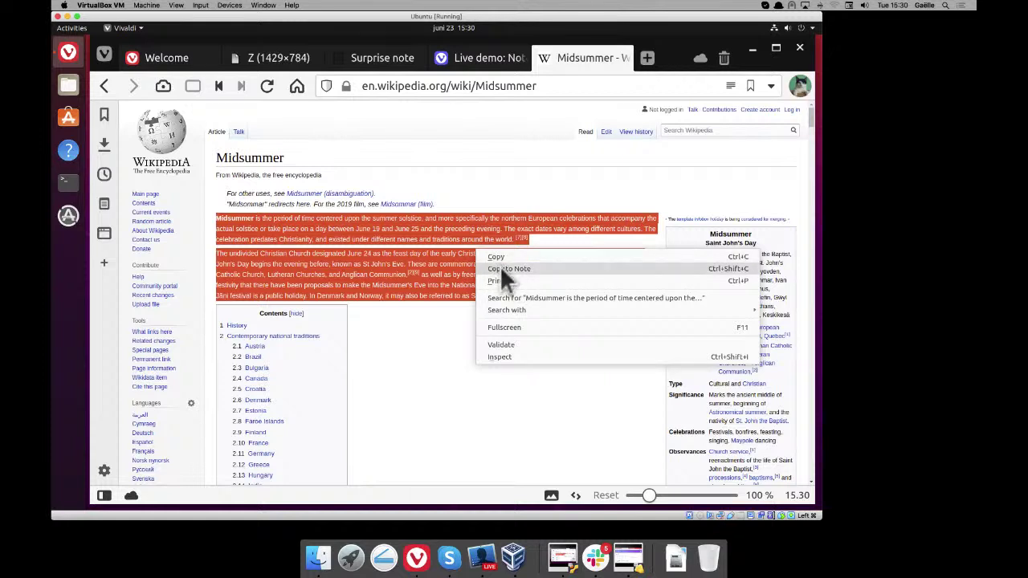
pyautogui.click(501, 270)
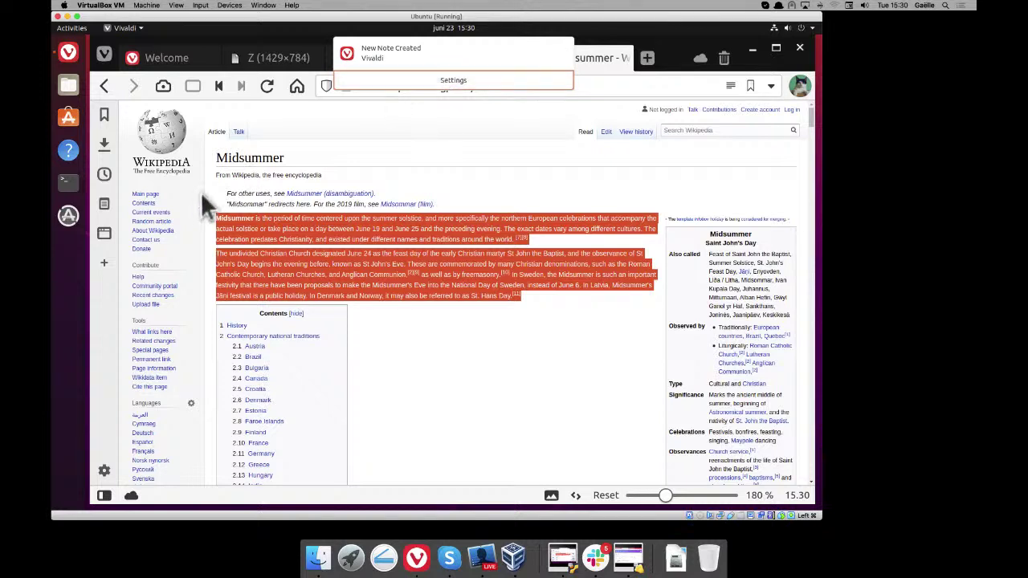
# - Examine the newly created Midsummer note with its screenshot and source address beside the article, and hide the notes again
pyautogui.click(104, 204)
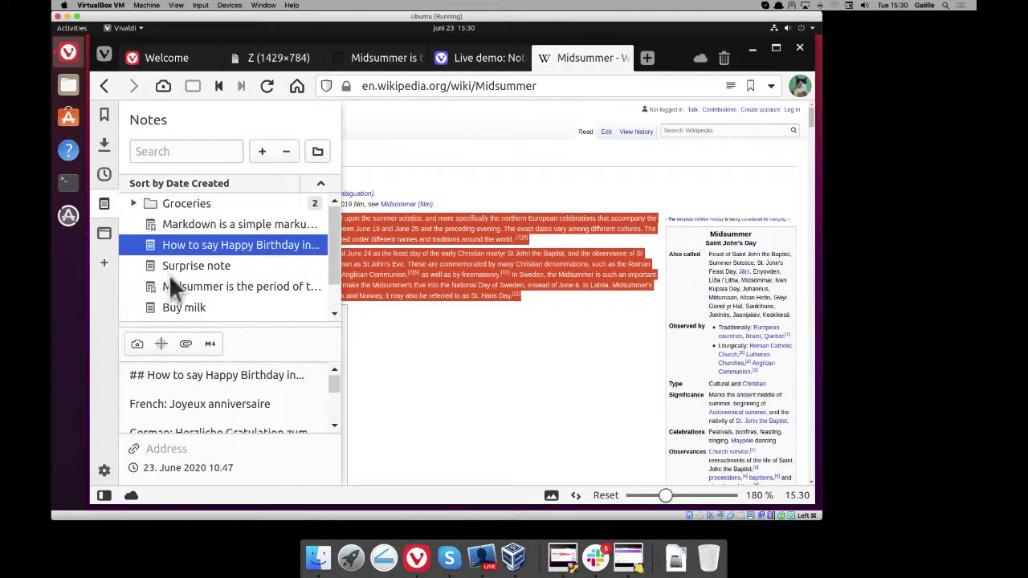
pyautogui.scroll(-2, 181, 286)
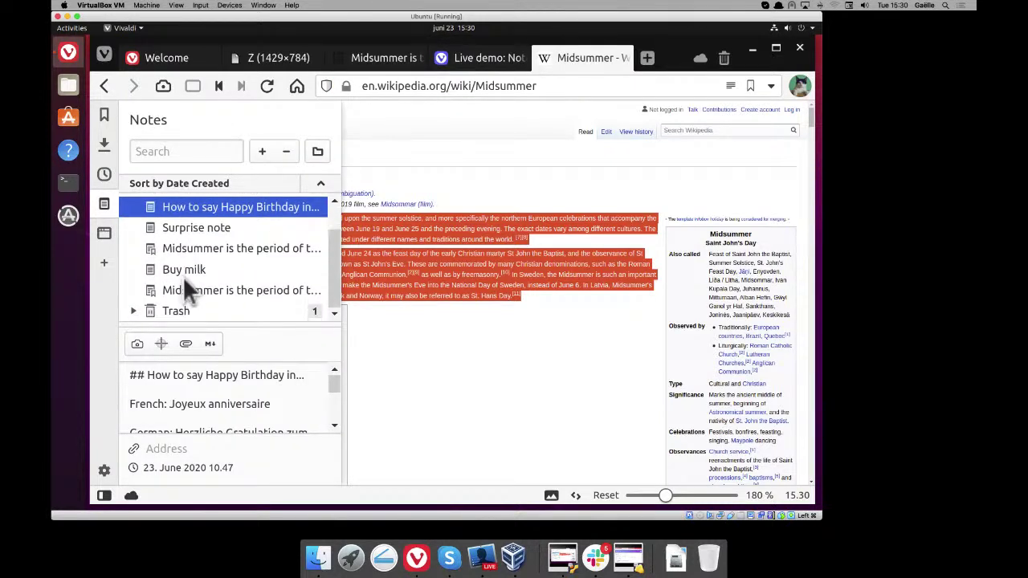
pyautogui.press('Escape')
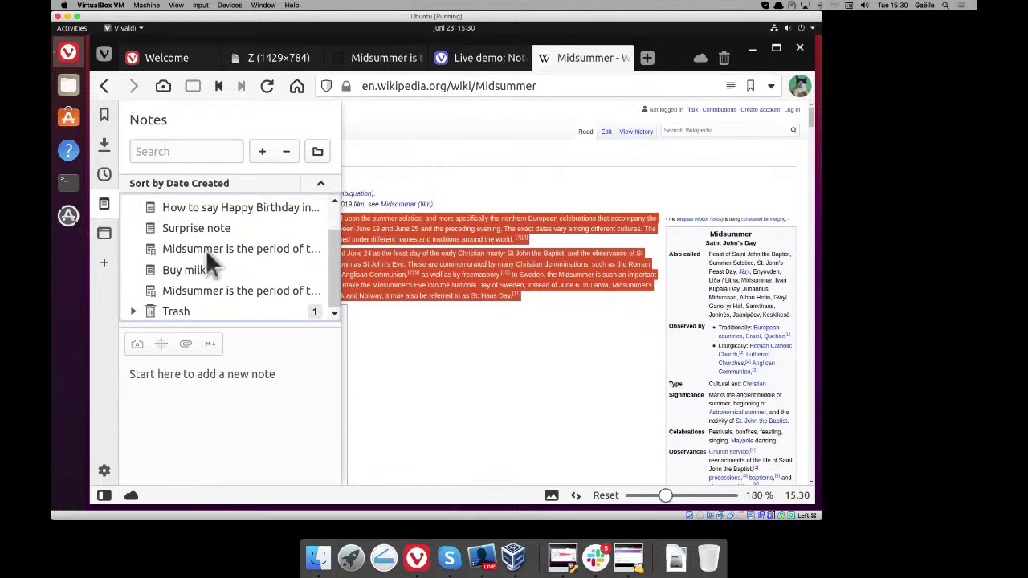
pyautogui.click(197, 291)
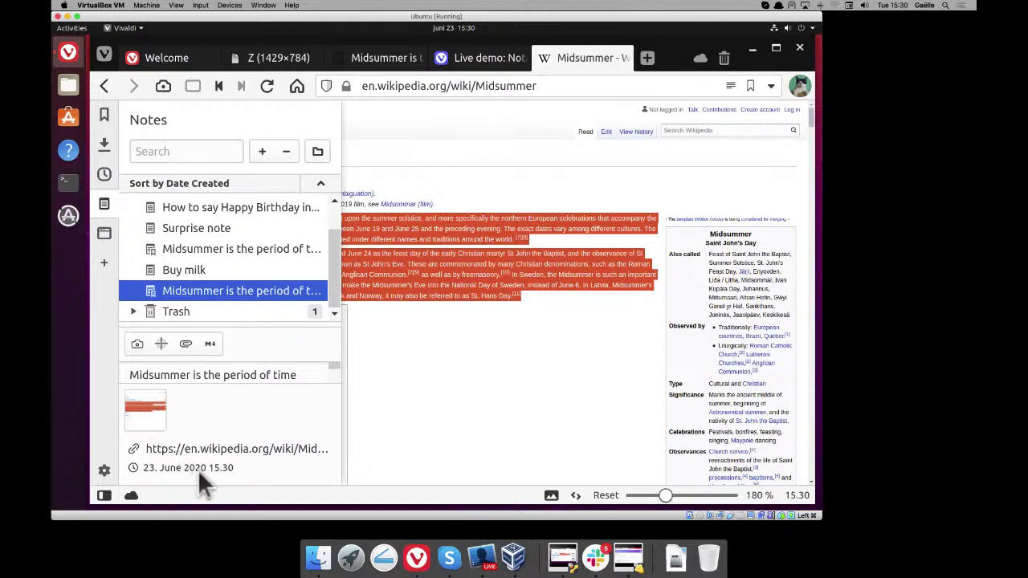
pyautogui.click(102, 203)
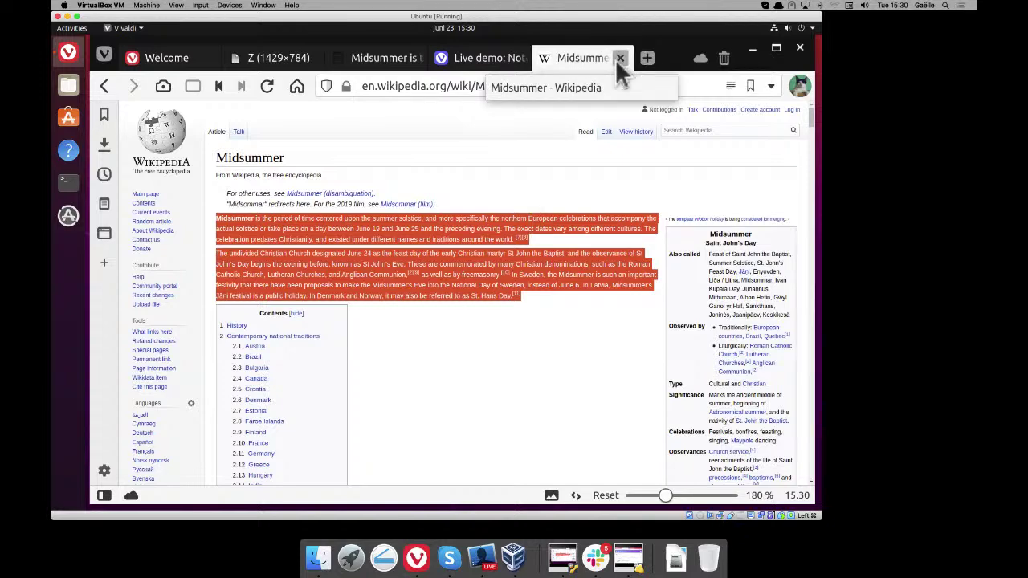
# - Close the Midsummer Wikipedia tab and untile the notes and forum tabs
pyautogui.click(620, 59)
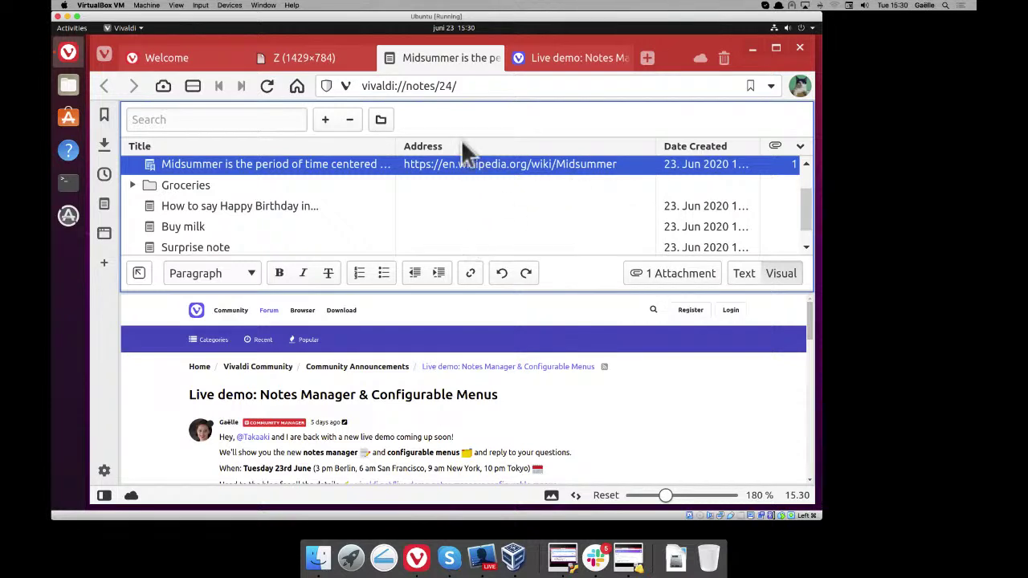
pyautogui.rightClick(461, 58)
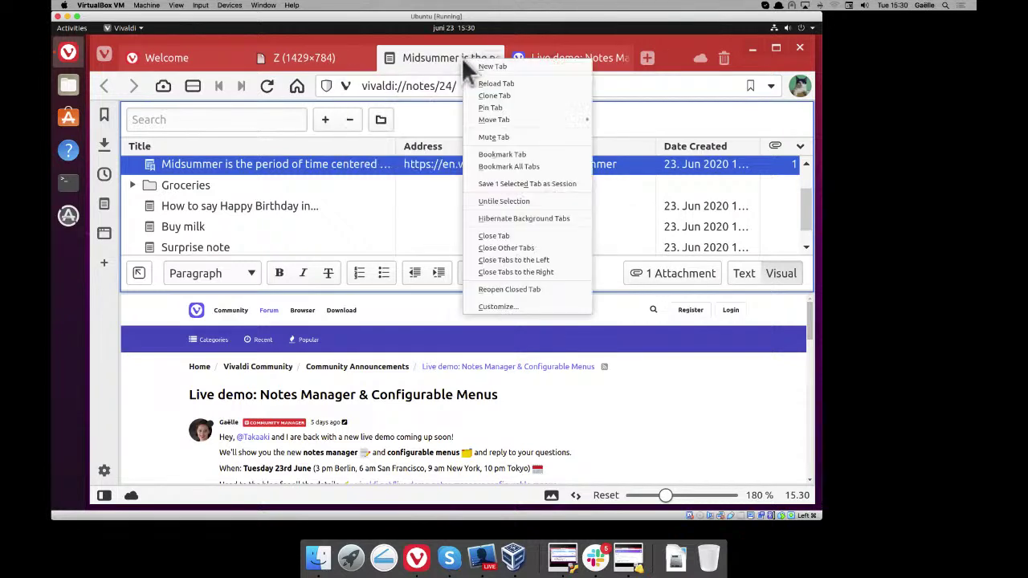
pyautogui.click(486, 201)
pyautogui.click(486, 201)
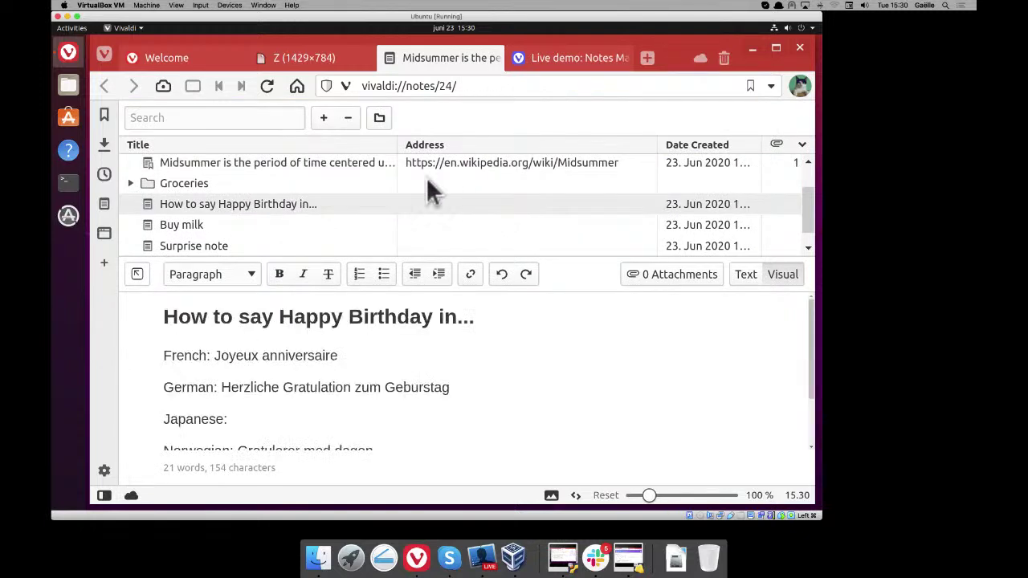
# - Try to attach an image to the "How to say Happy Birthday in..." note, checking Documents and Downloads before cancelling
pyautogui.click(302, 206)
pyautogui.click(650, 274)
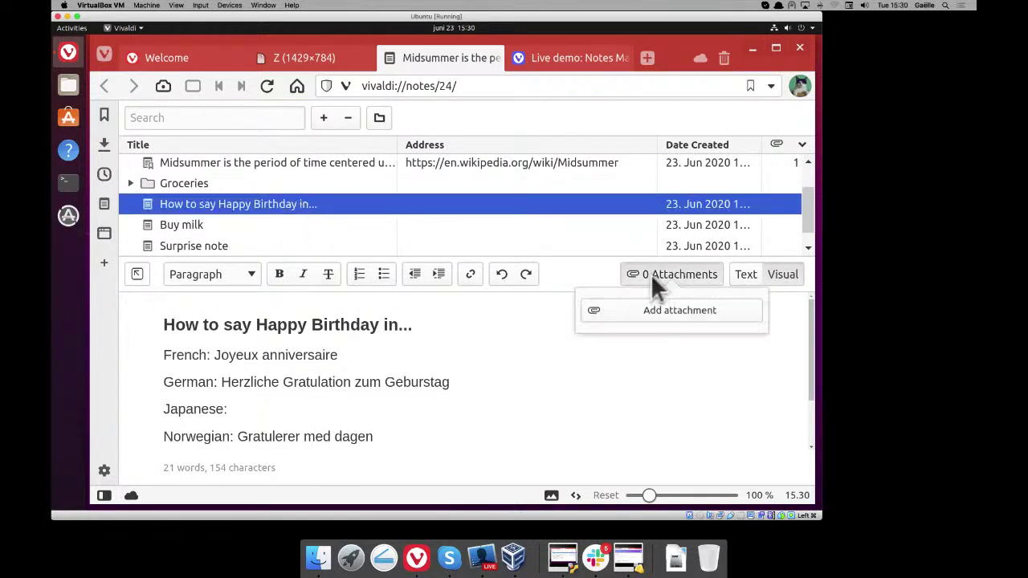
pyautogui.click(651, 313)
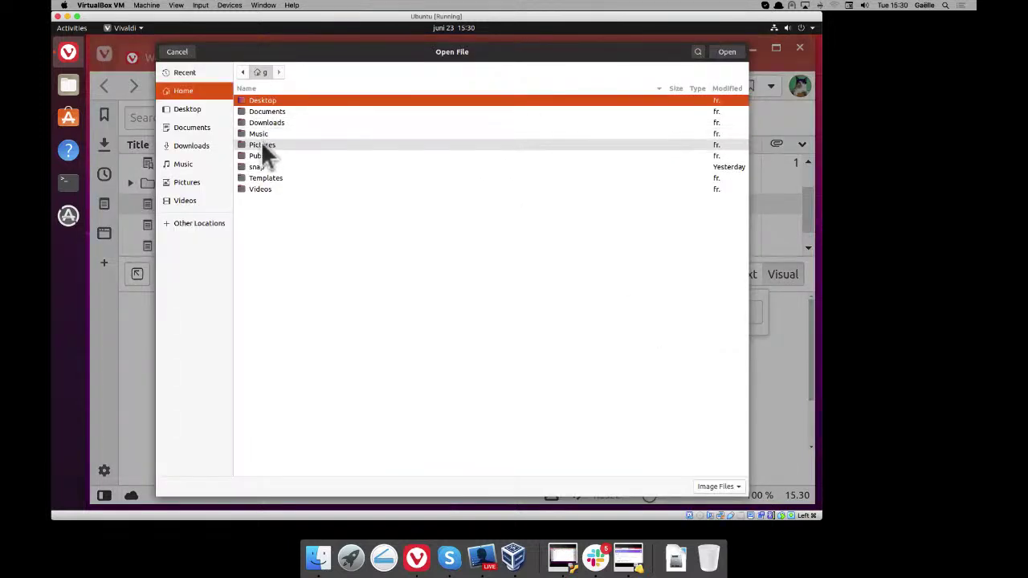
pyautogui.doubleClick(266, 113)
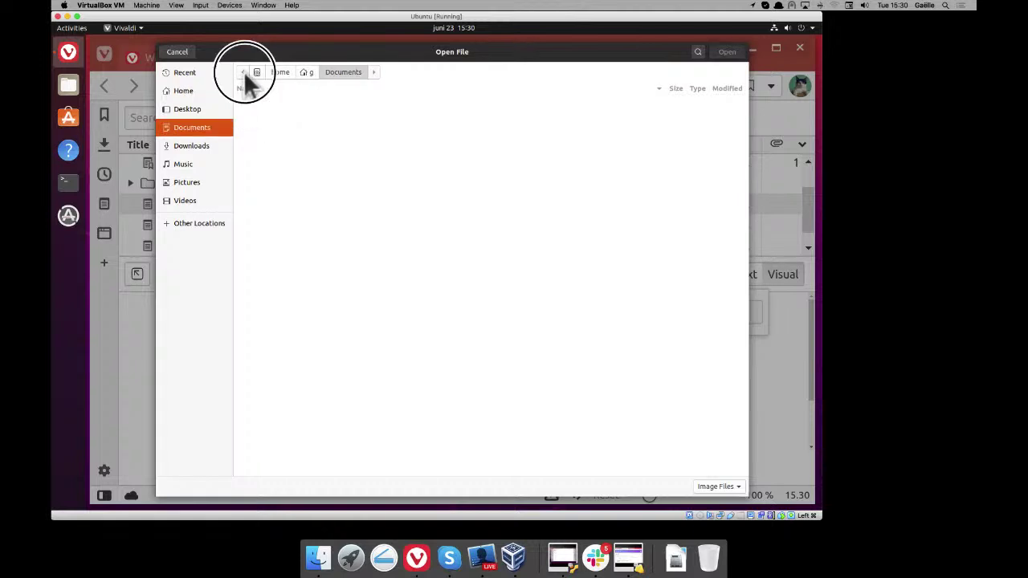
pyautogui.click(198, 153)
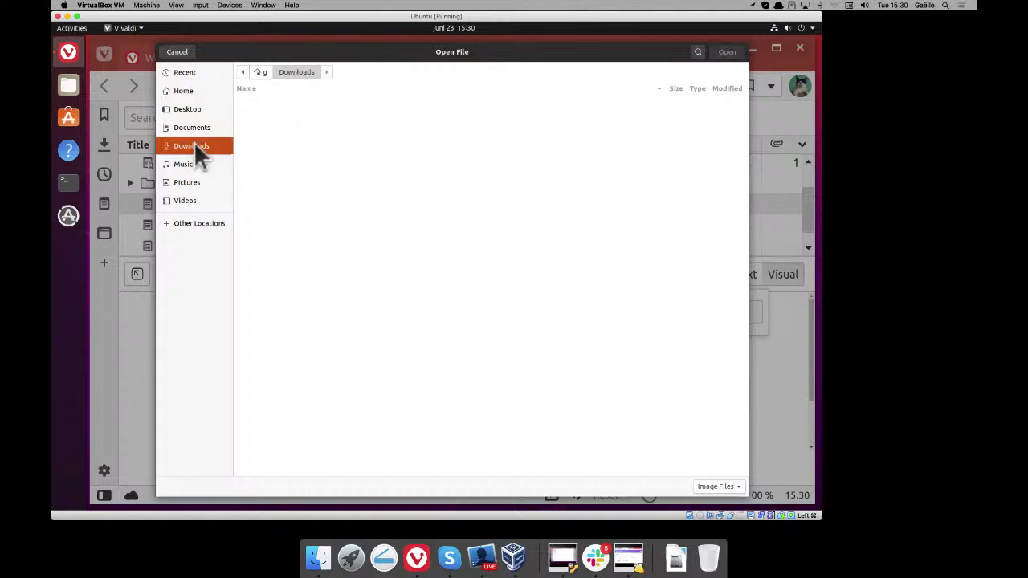
pyautogui.click(242, 71)
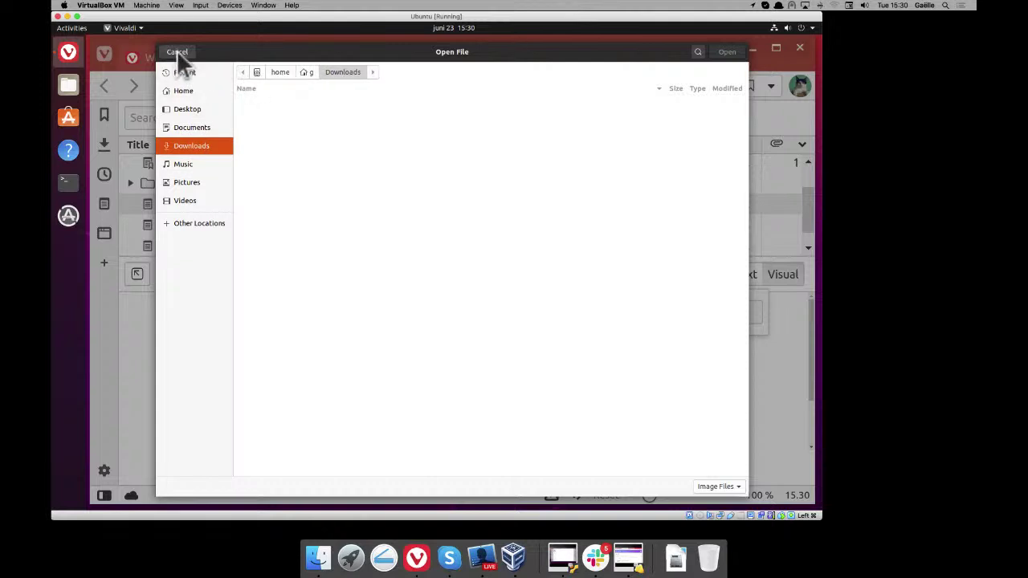
pyautogui.click(185, 51)
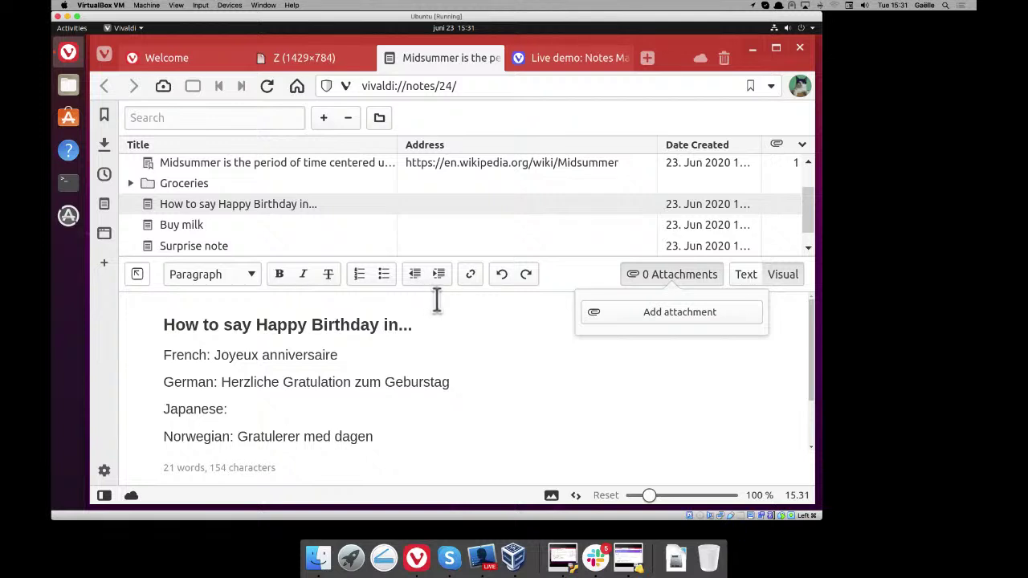
pyautogui.click(449, 313)
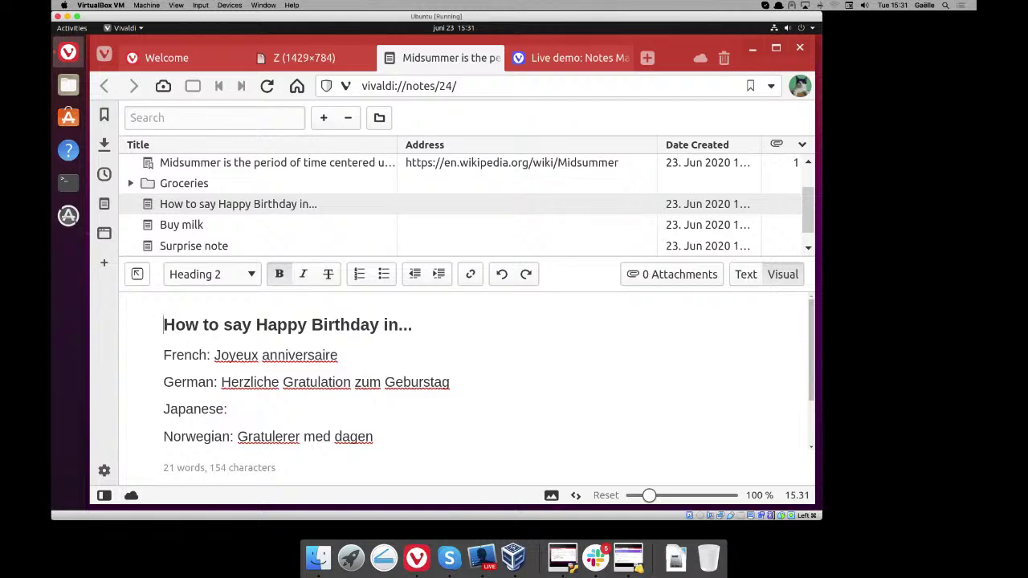
pyautogui.scroll(-2, 619, 340)
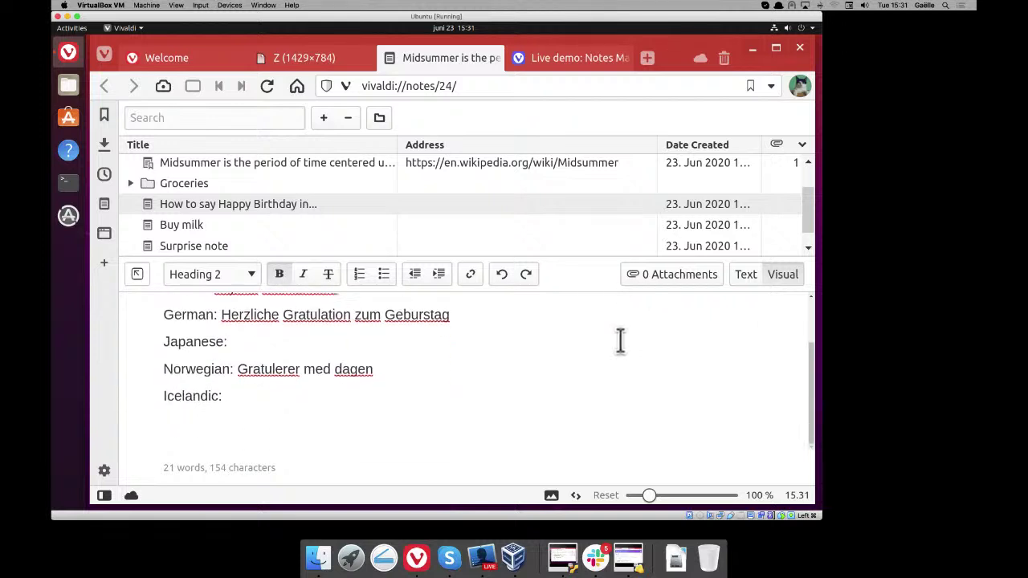
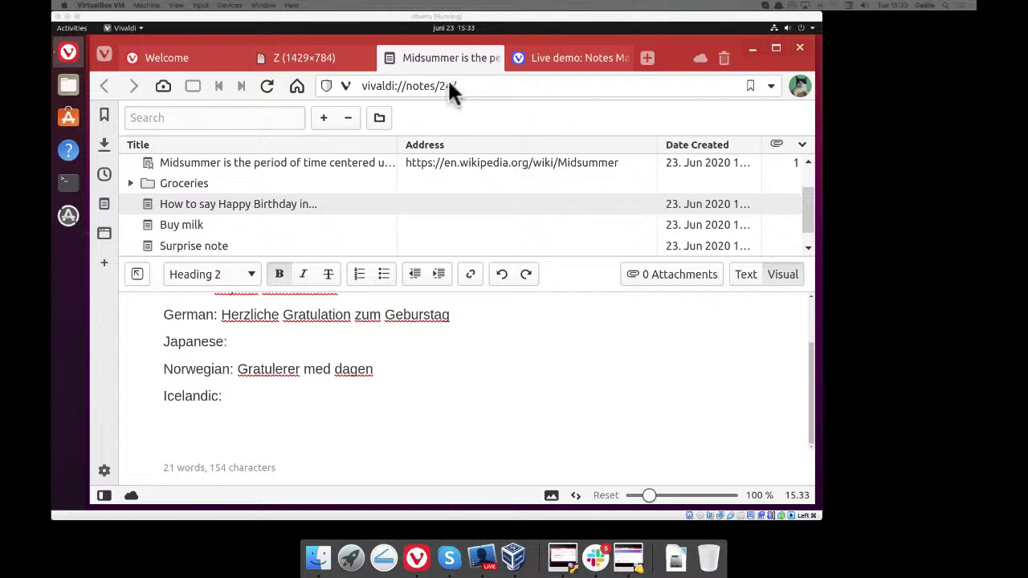
# - View the commands available for the "How to say Happy Birthday in..." note, including Open in New Tab and Copy Note Address
pyautogui.rightClick(273, 205)
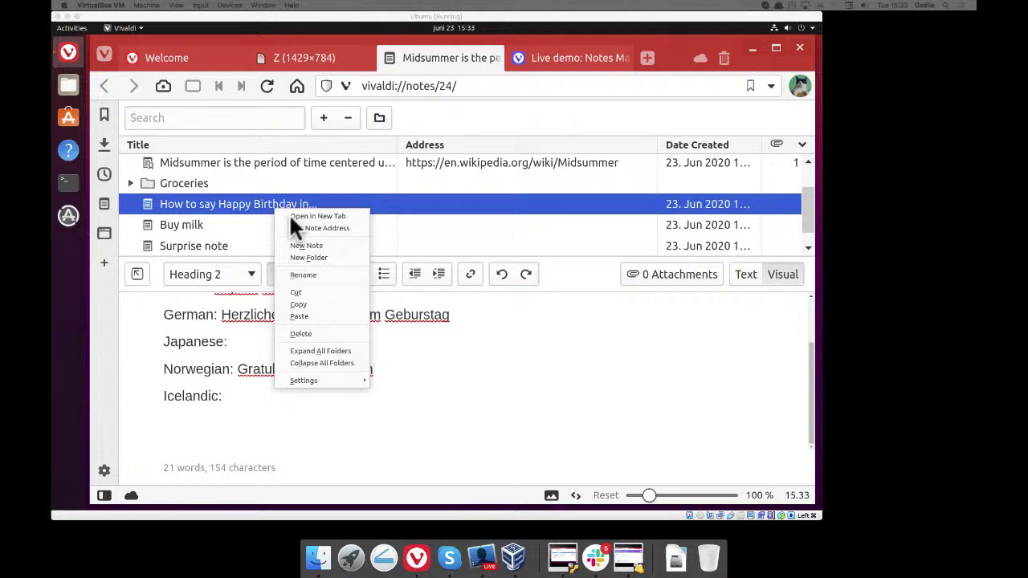
pyautogui.press('Escape')
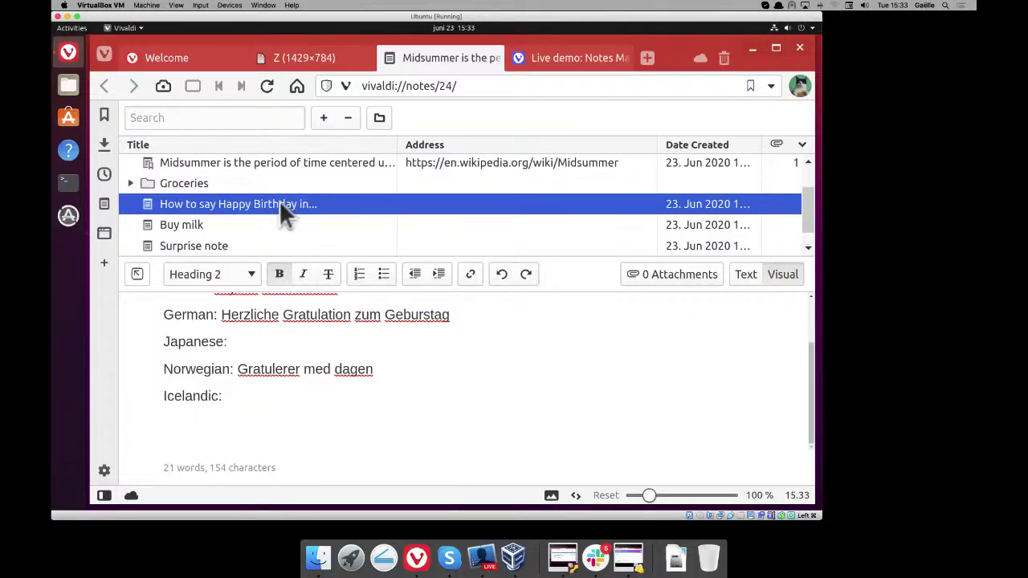
pyautogui.rightClick(279, 201)
pyautogui.click(316, 208)
# - Close the Z (1429×784) image tab
pyautogui.moveTo(324, 60)
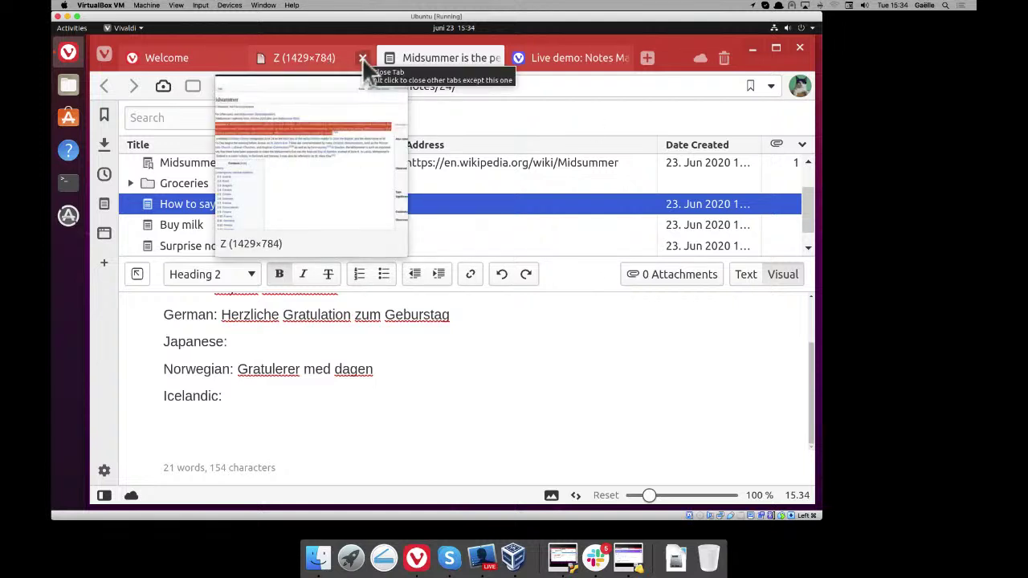
pyautogui.scroll(3, 351, 360)
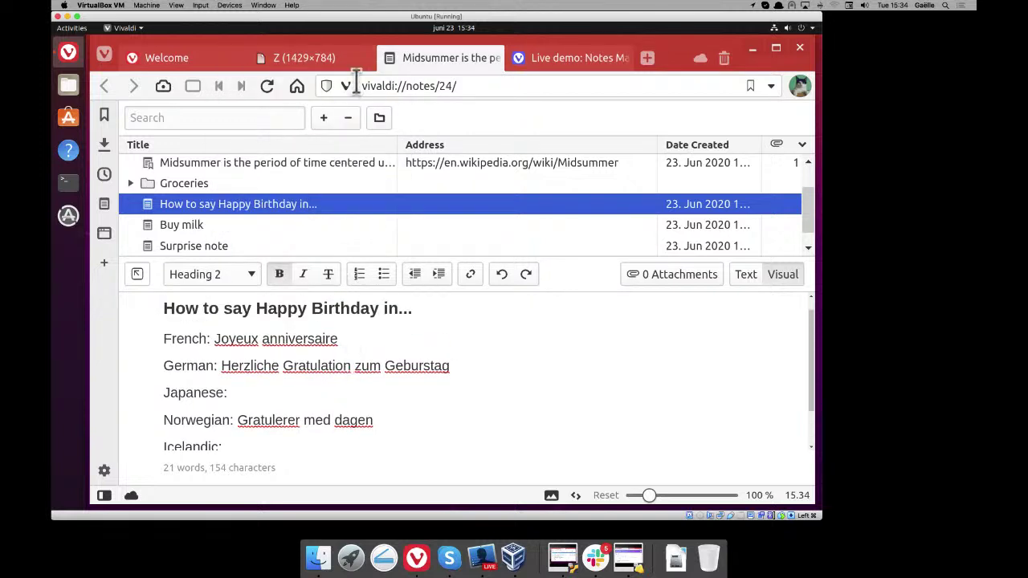
pyautogui.click(361, 58)
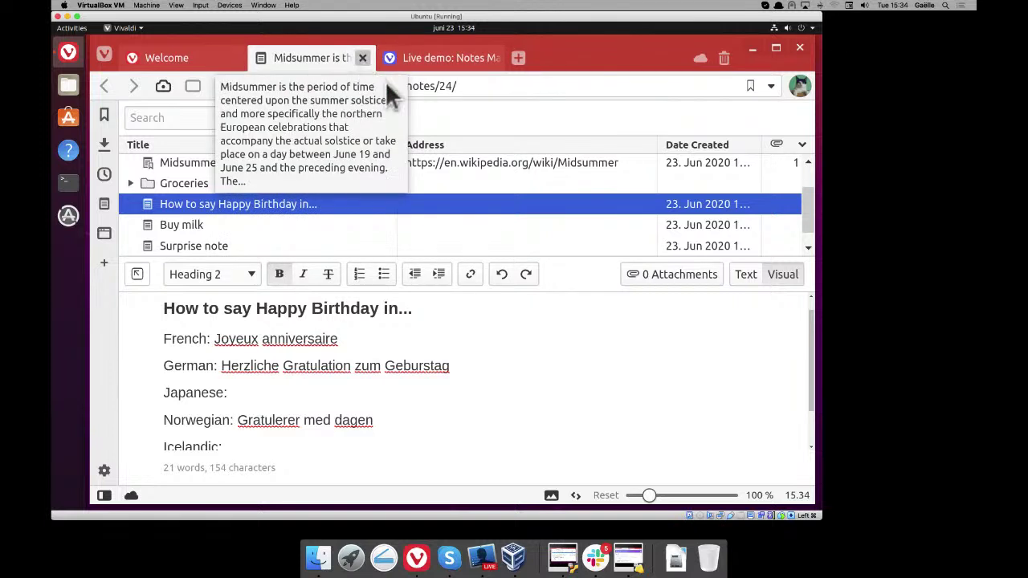
# - Place the text cursor at the end of the Japanese line in the "How to say Happy Birthday in..." note
pyautogui.click(421, 391)
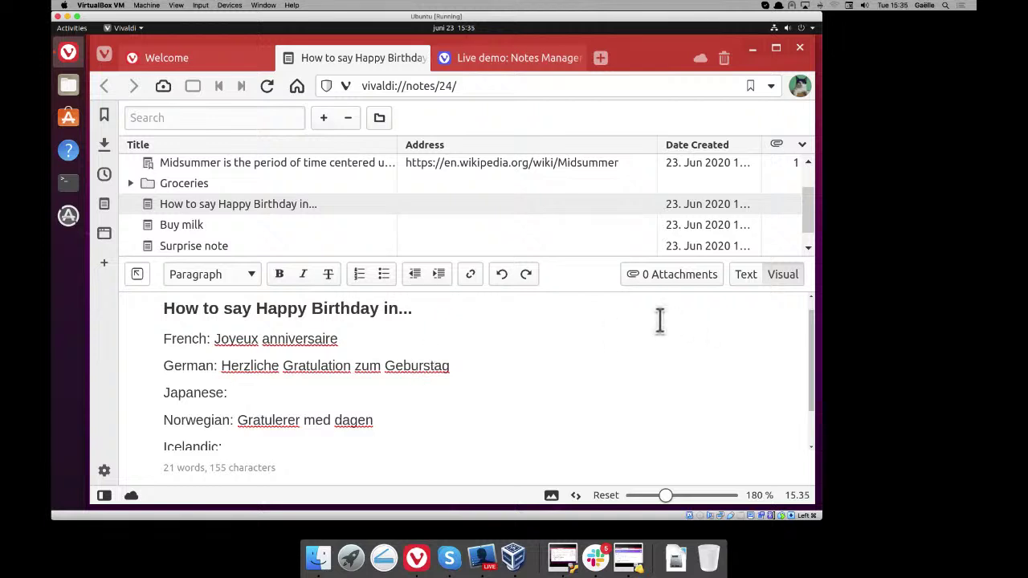
pyautogui.click(566, 382)
pyautogui.scroll(-1, 566, 382)
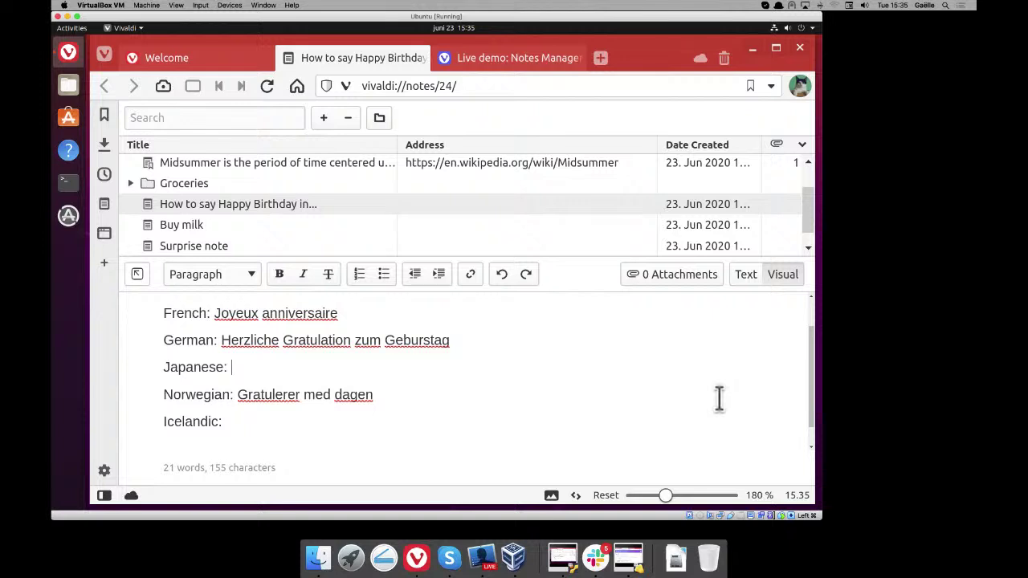
# - Search the notes for "midsu"
pyautogui.click(221, 117)
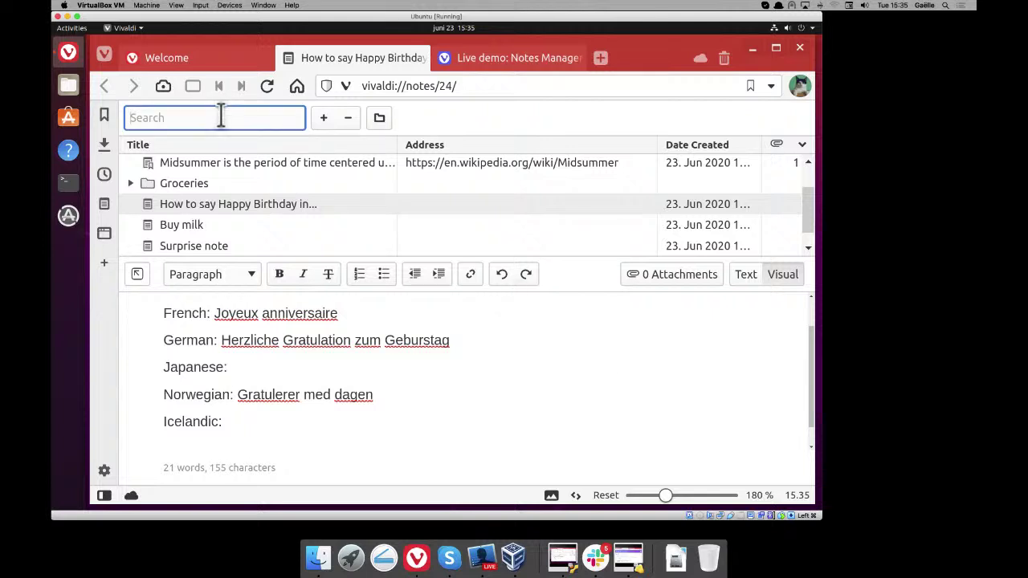
pyautogui.write('mark')
pyautogui.press('BackSpace')
pyautogui.press('BackSpace')
pyautogui.press('BackSpace')
pyautogui.write('idsu')
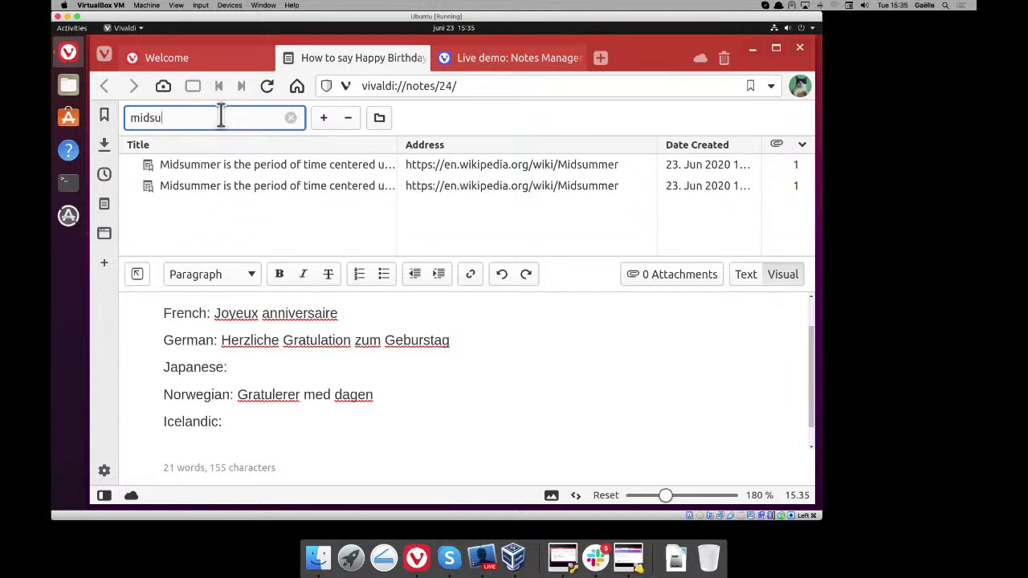